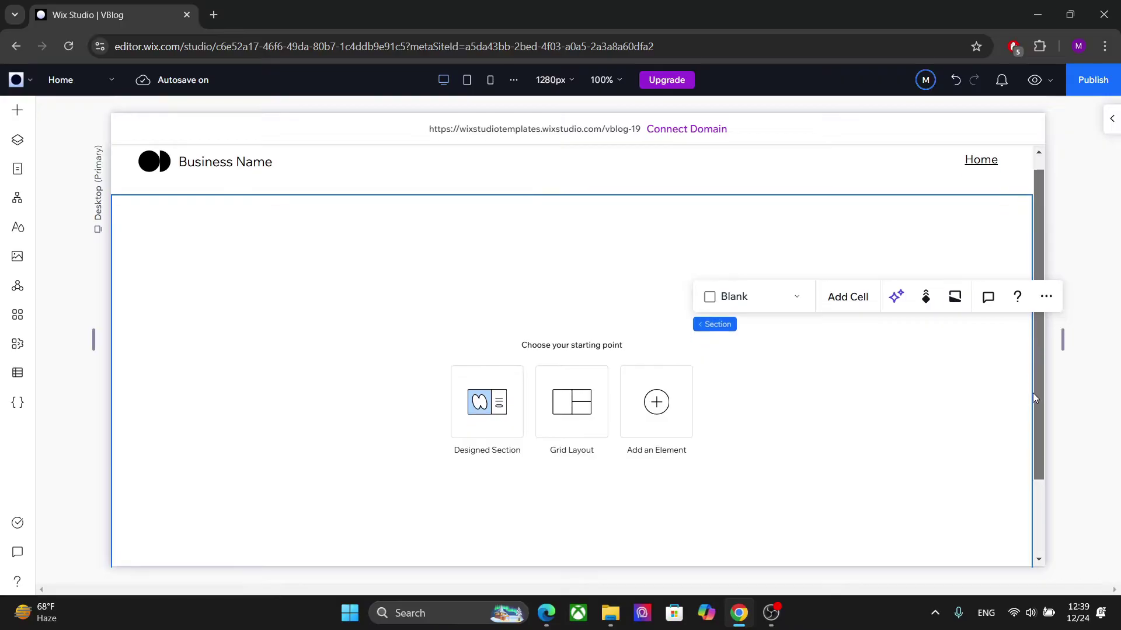
Add the site file "yoga bg (2).webp" to the blank section below the header.
{"action": "scroll", "coordinate": [1036, 449], "scroll_direction": "up", "scroll_amount": 1}
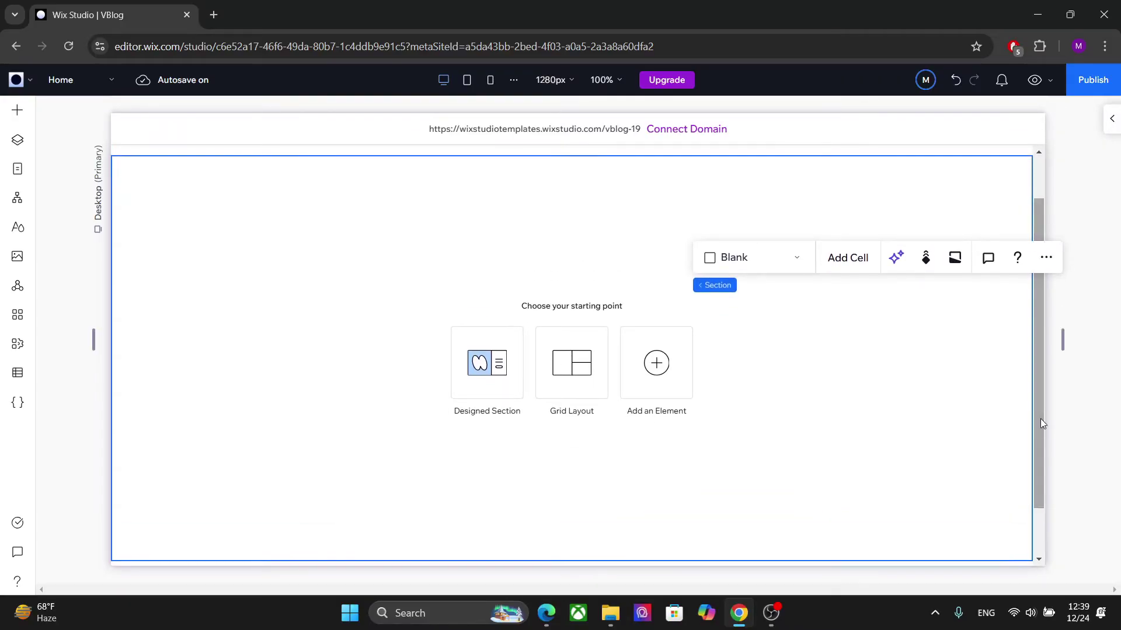
{"action": "left_click", "coordinate": [958, 416]}
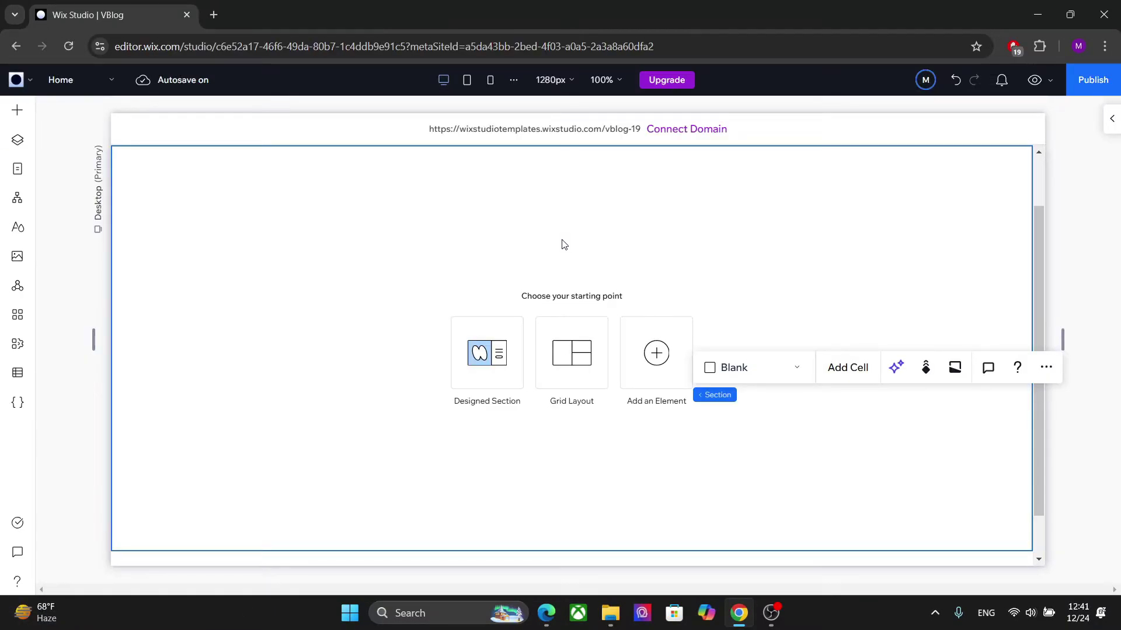
{"action": "left_click", "coordinate": [18, 256]}
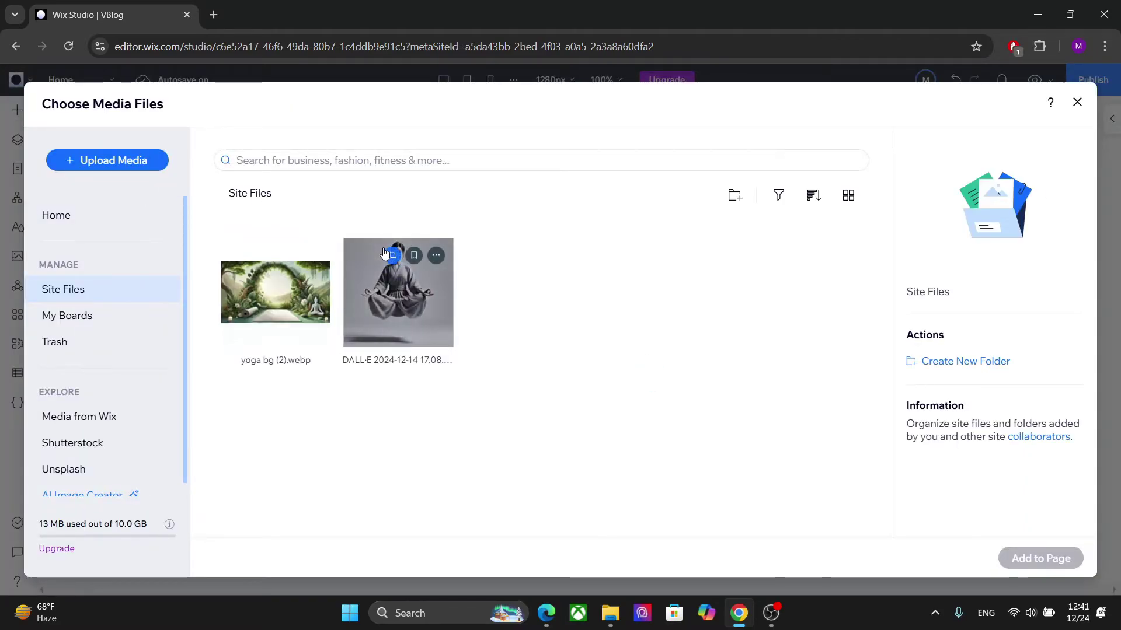
{"action": "left_click", "coordinate": [289, 312]}
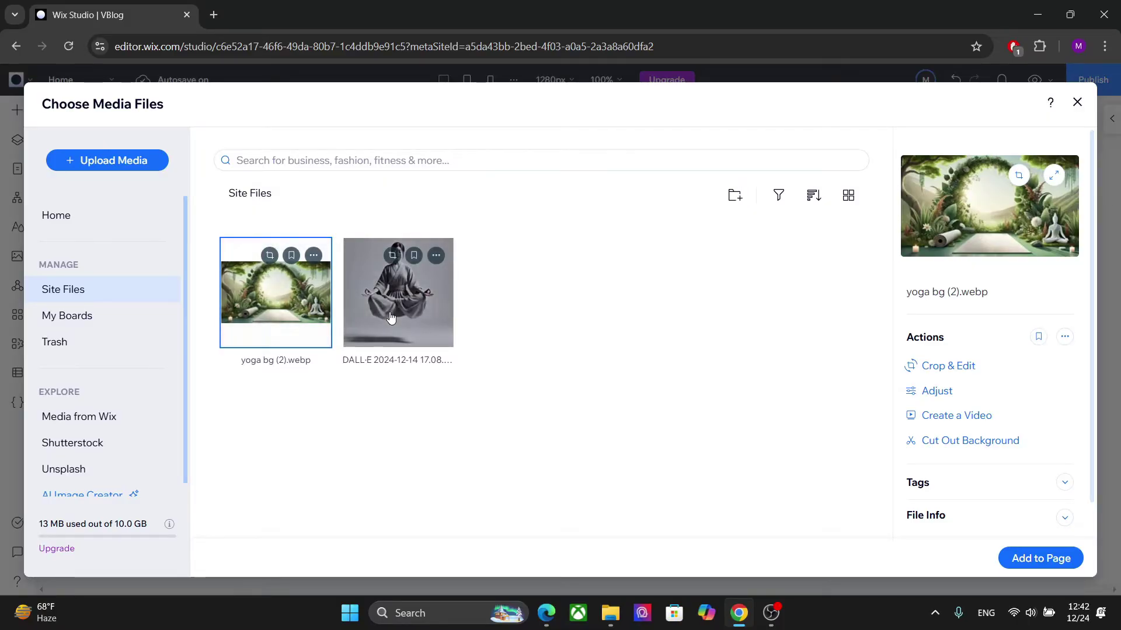
{"action": "left_click", "coordinate": [1045, 560]}
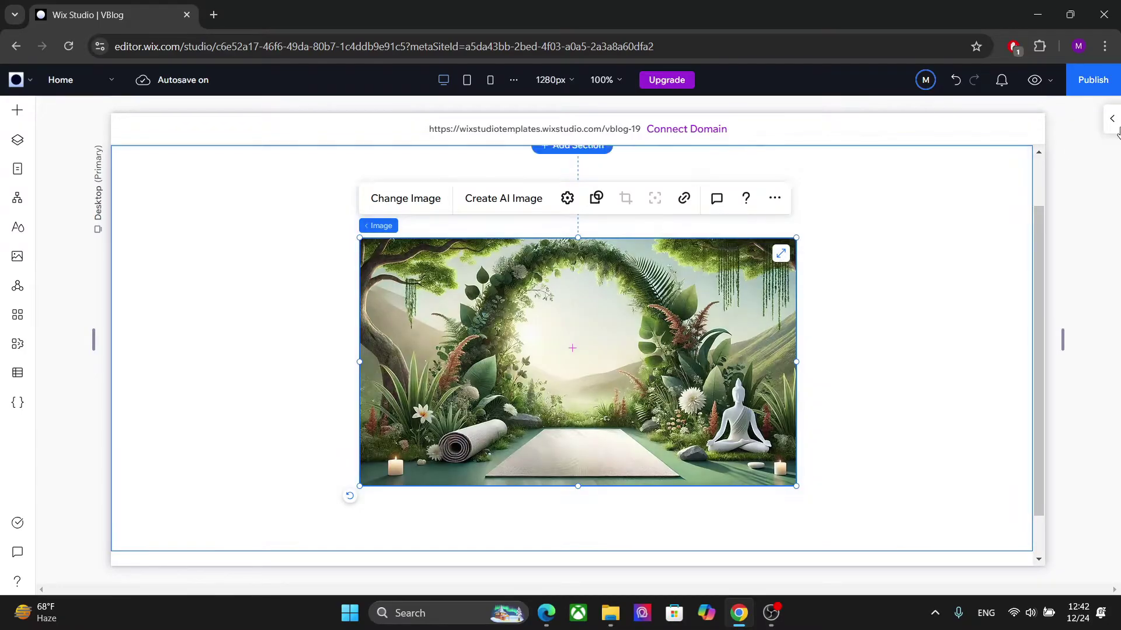
Set the yoga background image's responsive behavior to Stretch so it fills the section.
{"action": "left_click", "coordinate": [1110, 119]}
{"action": "left_click", "coordinate": [864, 291]}
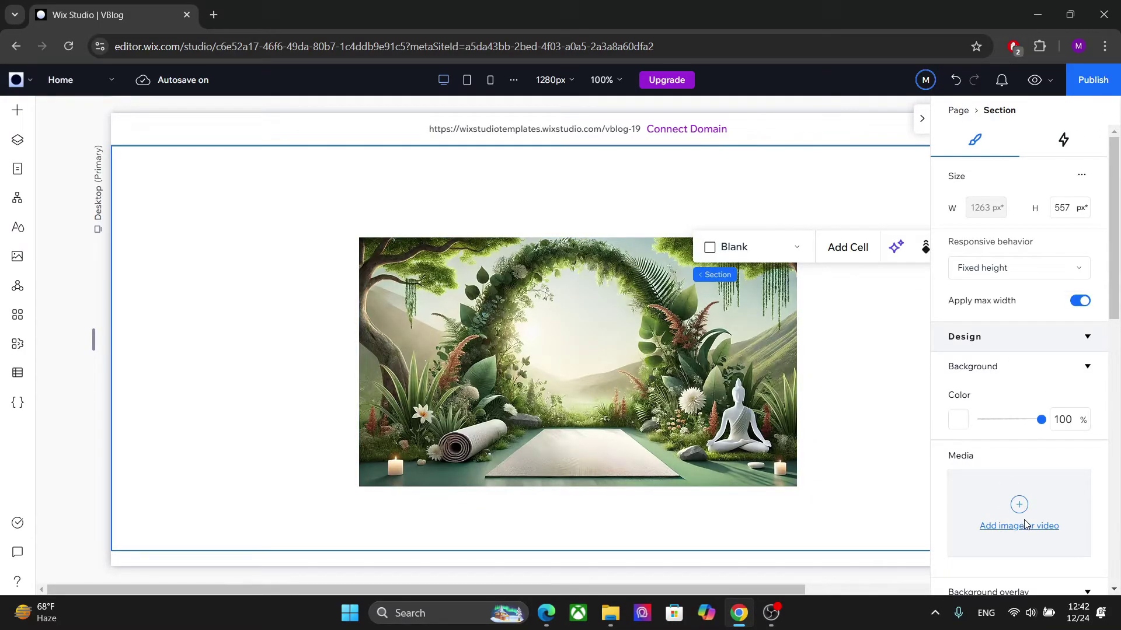
{"action": "left_click", "coordinate": [732, 279]}
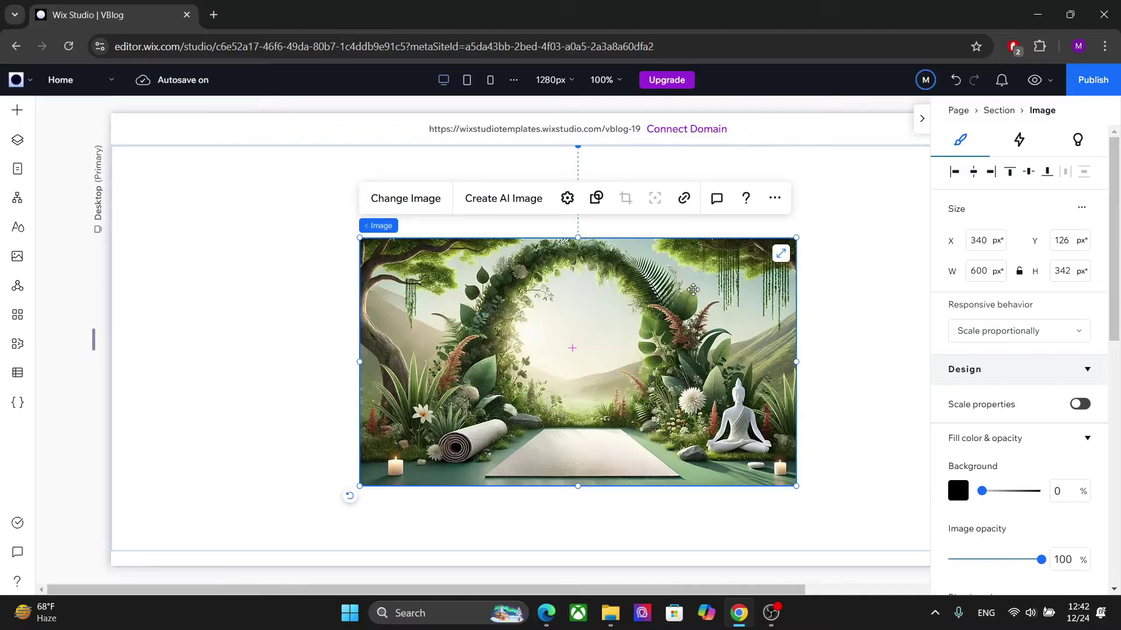
{"action": "left_click", "coordinate": [971, 330]}
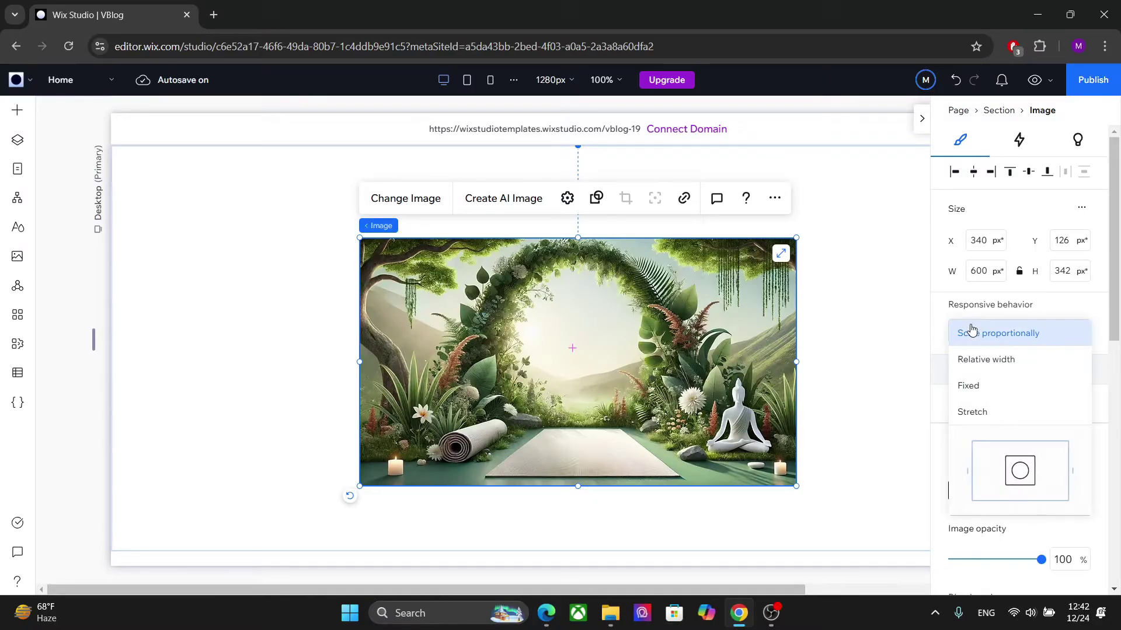
{"action": "left_click", "coordinate": [977, 413]}
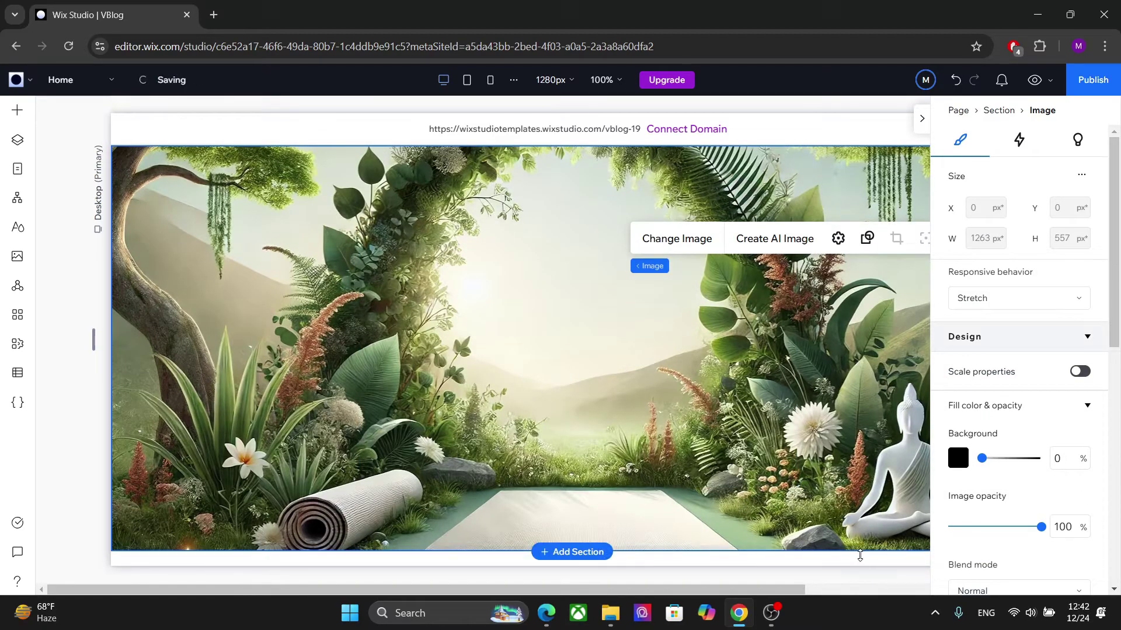
{"action": "left_click", "coordinate": [921, 122]}
Shorten the section containing the garden image to about 472 px high.
{"action": "scroll", "coordinate": [1039, 349], "scroll_direction": "up", "scroll_amount": 2}
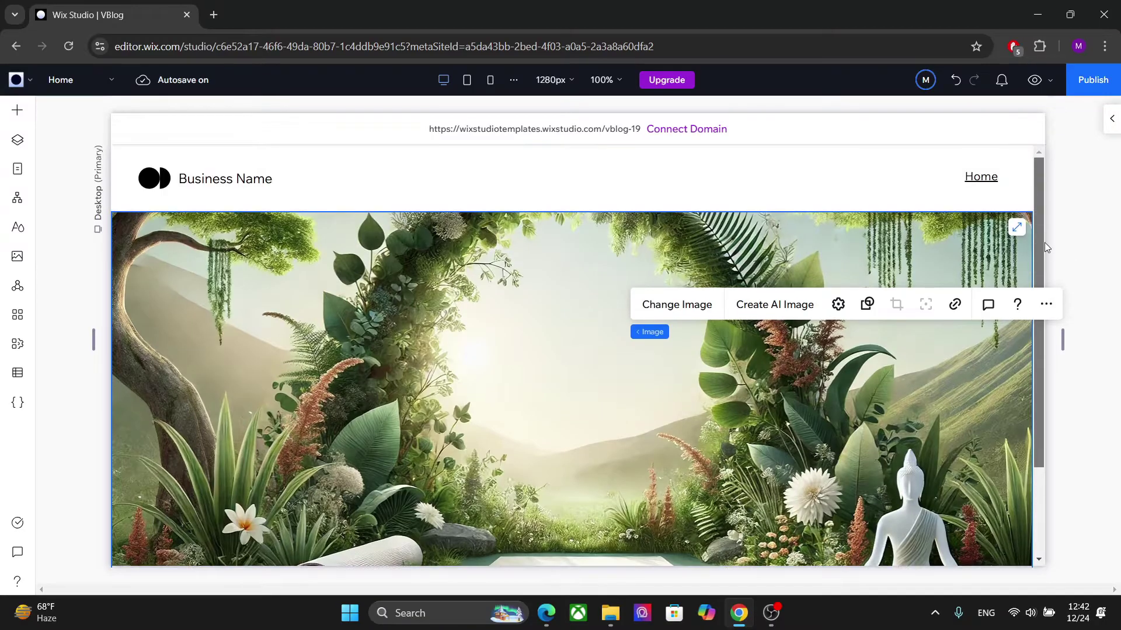
{"action": "left_click", "coordinate": [731, 164]}
{"action": "left_click", "coordinate": [751, 303]}
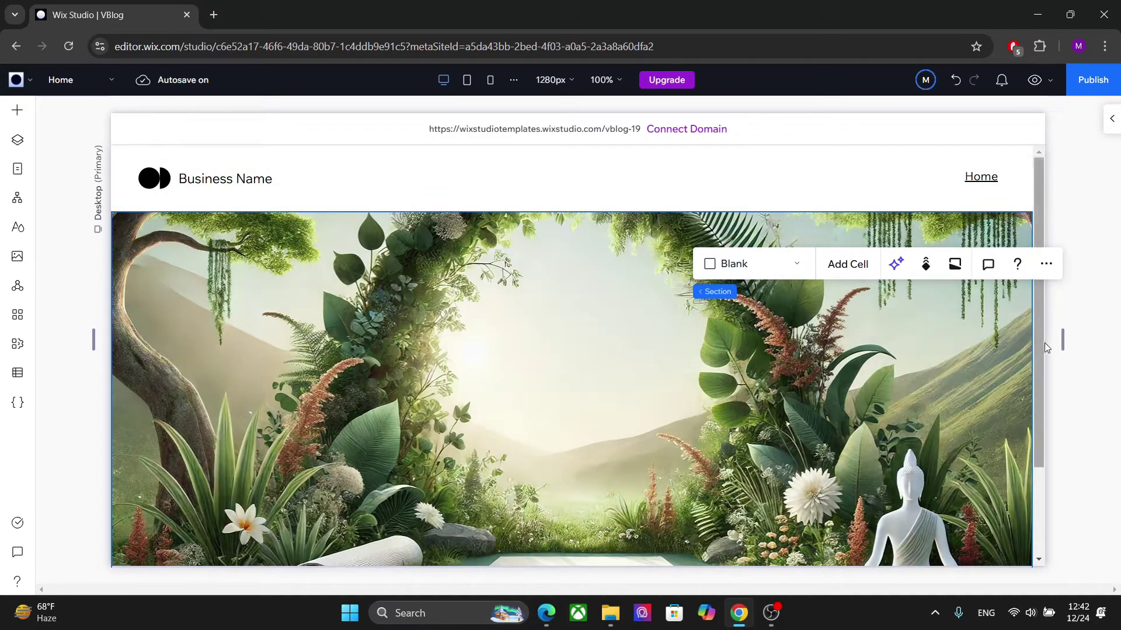
{"action": "scroll", "coordinate": [1045, 342], "scroll_direction": "down", "scroll_amount": 2}
{"action": "left_click_drag", "start_coordinate": [844, 499], "coordinate": [844, 438]}
{"action": "mouse_move", "coordinate": [1034, 366]}
{"action": "left_mouse_down"}
{"action": "mouse_move", "coordinate": [1045, 301]}
{"action": "mouse_move", "coordinate": [1039, 352]}
{"action": "left_mouse_up"}
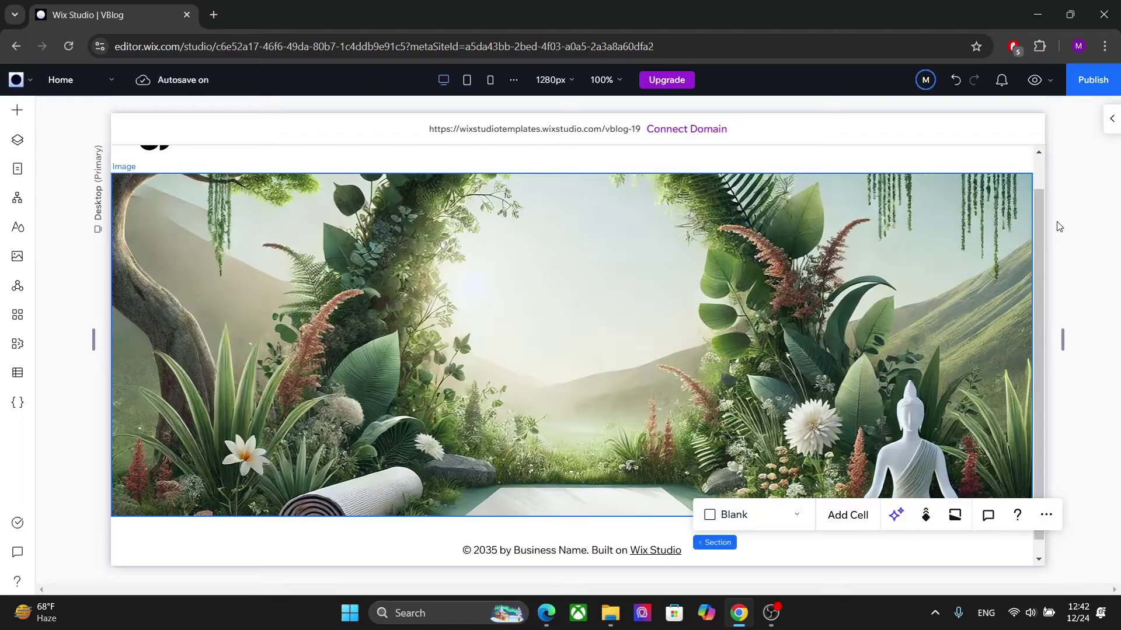
Turn off the Apply max width option for the section.
{"action": "left_click", "coordinate": [1108, 123]}
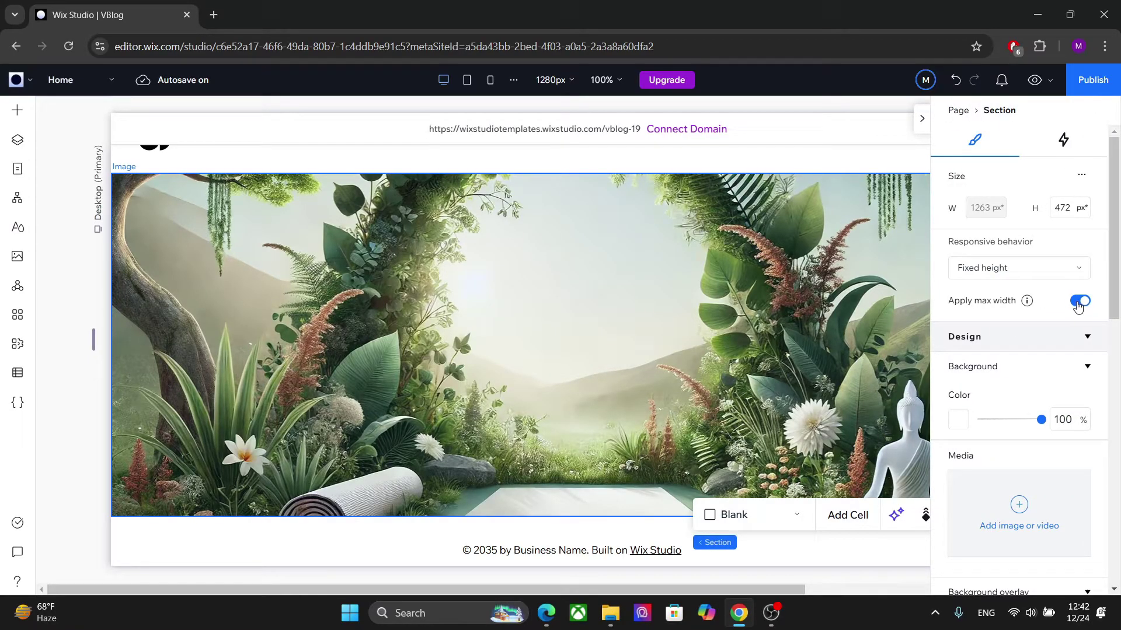
{"action": "left_click", "coordinate": [1078, 303]}
{"action": "left_click", "coordinate": [1017, 273]}
{"action": "left_click", "coordinate": [1006, 277]}
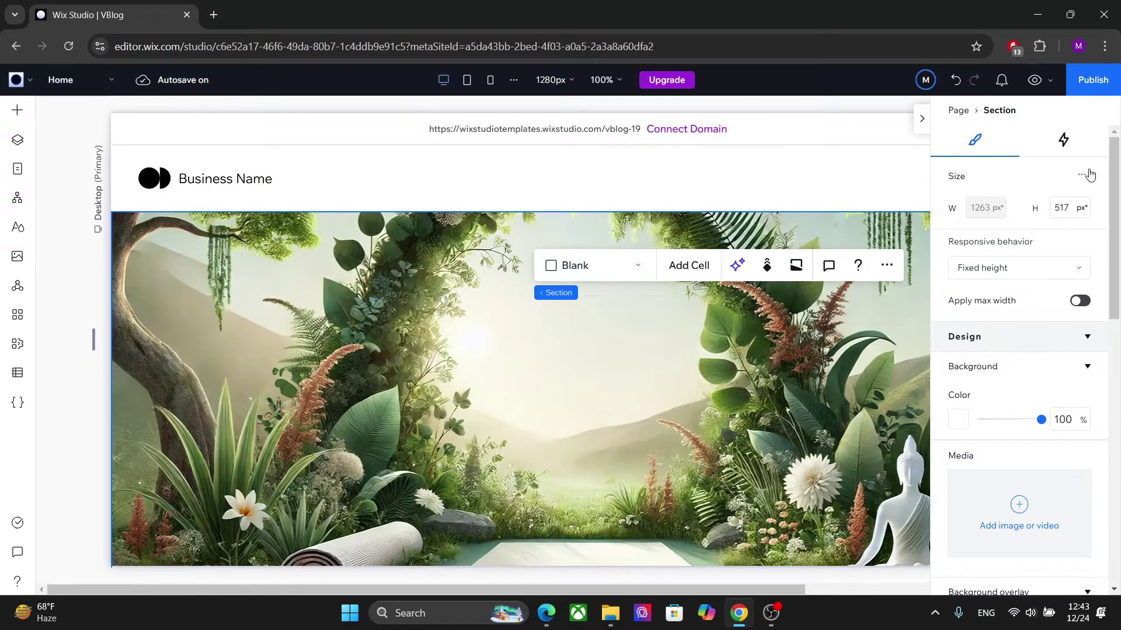
Enable the section's advanced size settings and set its height to 100 vh.
{"action": "left_click", "coordinate": [1084, 175]}
{"action": "left_click", "coordinate": [1048, 185]}
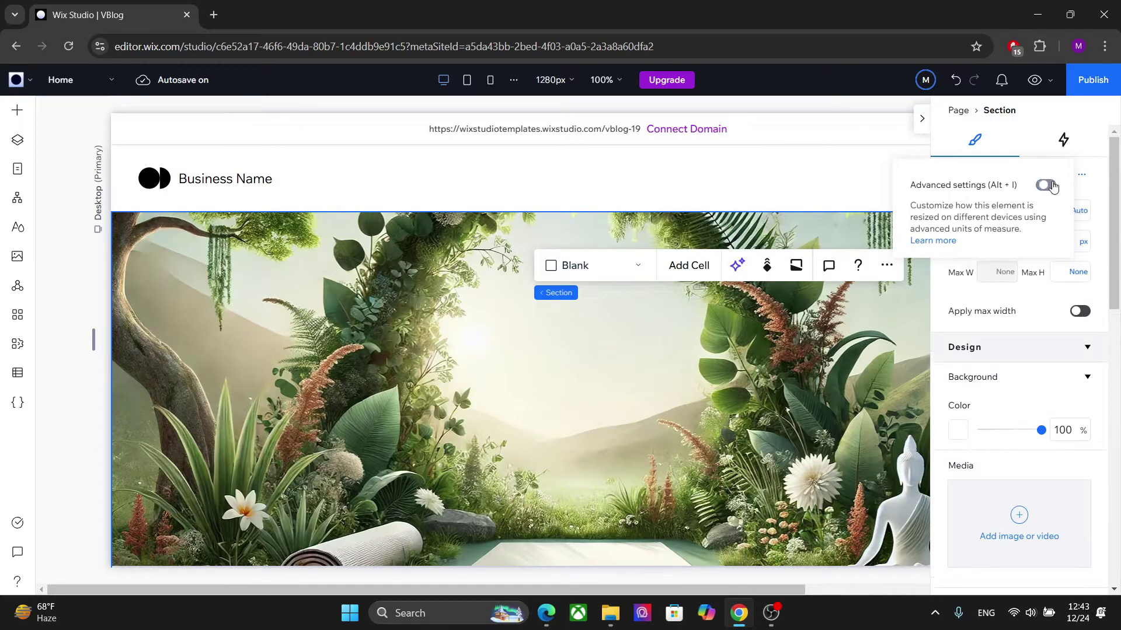
{"action": "left_click", "coordinate": [1098, 195]}
{"action": "left_click", "coordinate": [1068, 212]}
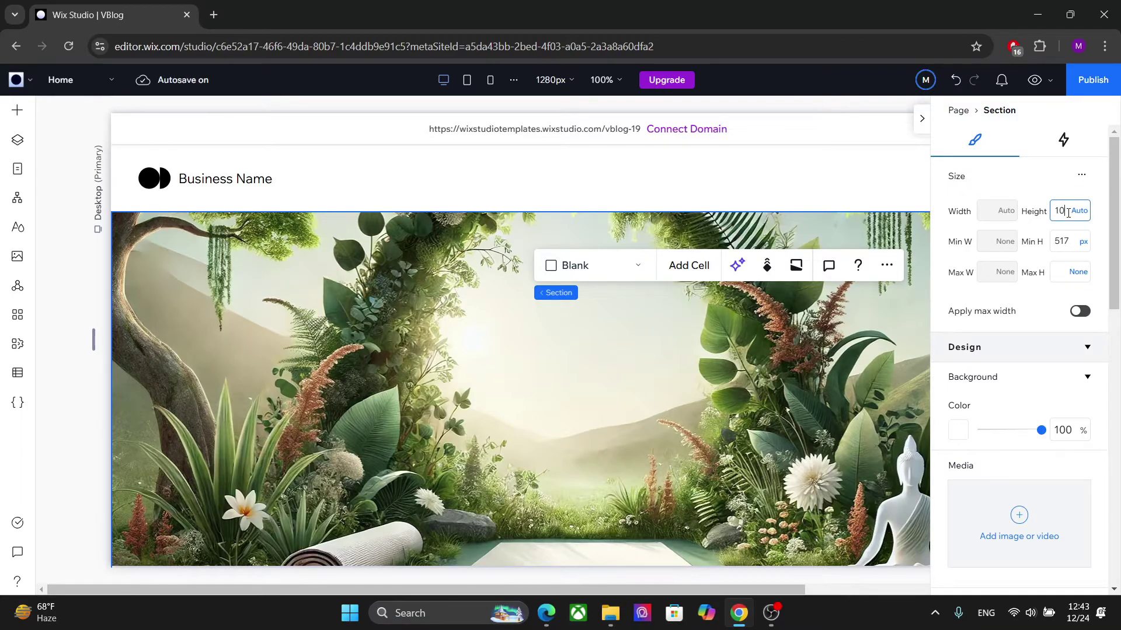
{"action": "key", "text": "Return"}
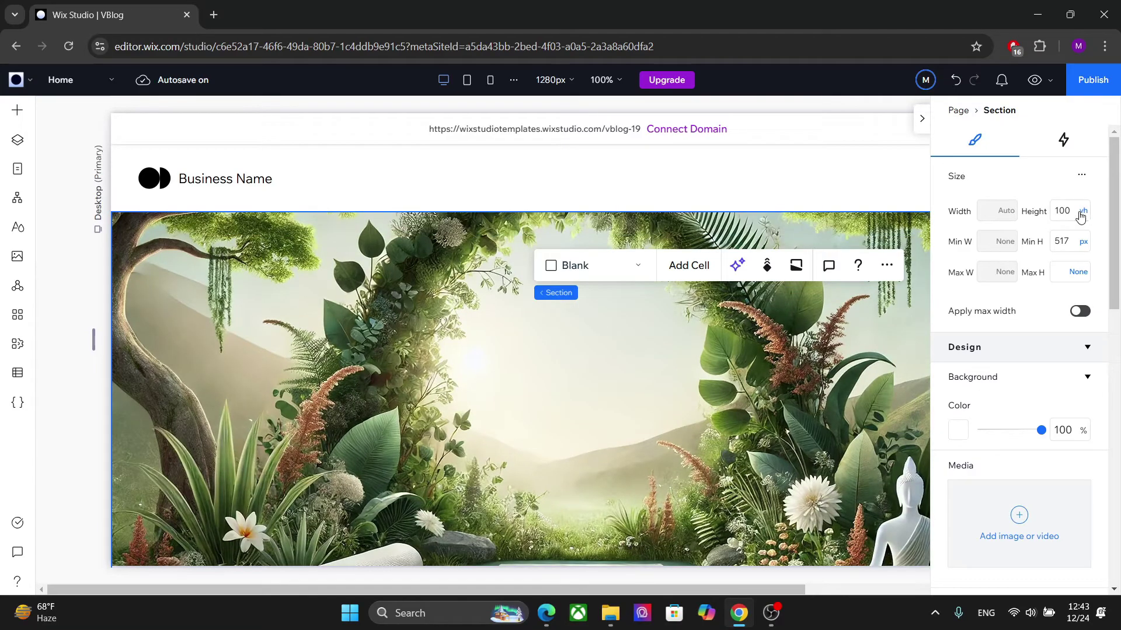
{"action": "left_click", "coordinate": [922, 122]}
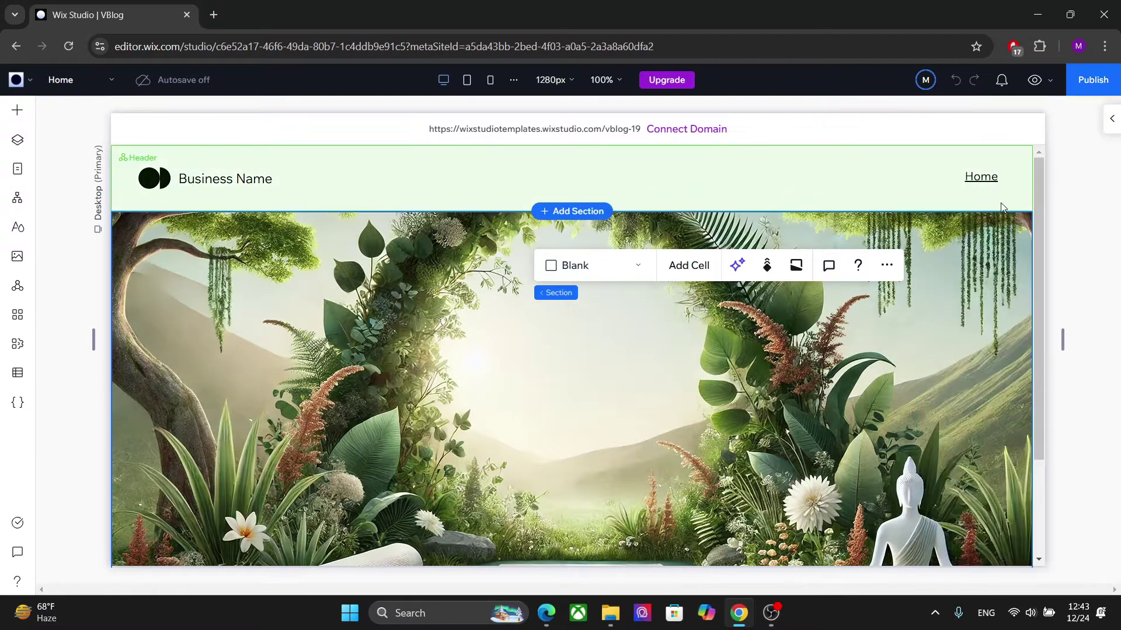
{"action": "scroll", "coordinate": [1033, 257], "scroll_direction": "down", "scroll_amount": 2}
{"action": "scroll", "coordinate": [1028, 274], "scroll_direction": "down", "scroll_amount": 1}
{"action": "scroll", "coordinate": [1029, 291], "scroll_direction": "up", "scroll_amount": 1}
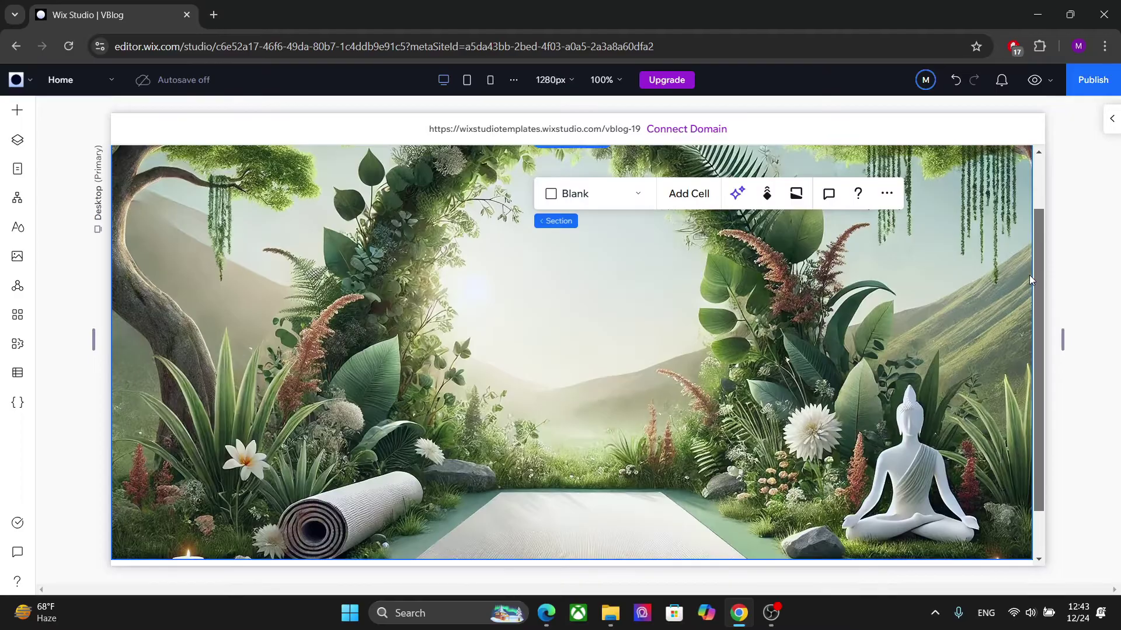
{"action": "scroll", "coordinate": [1029, 273], "scroll_direction": "up", "scroll_amount": 1}
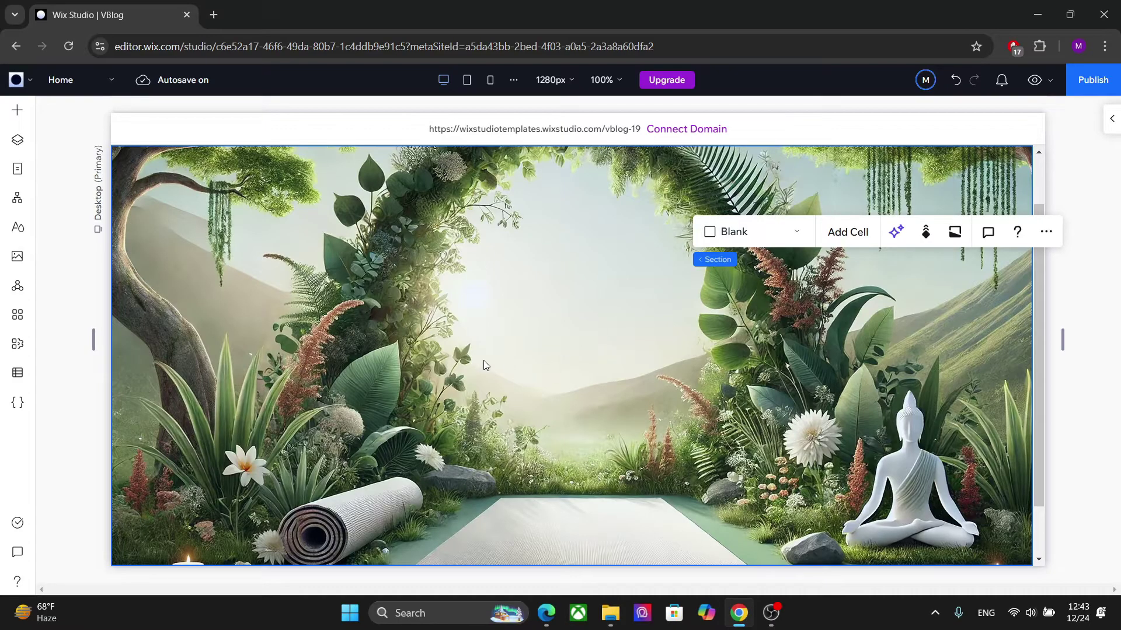
Edit the yoga background image in Photo Studio and apply Auto Cut Out to remove its background.
{"action": "left_click", "coordinate": [473, 319]}
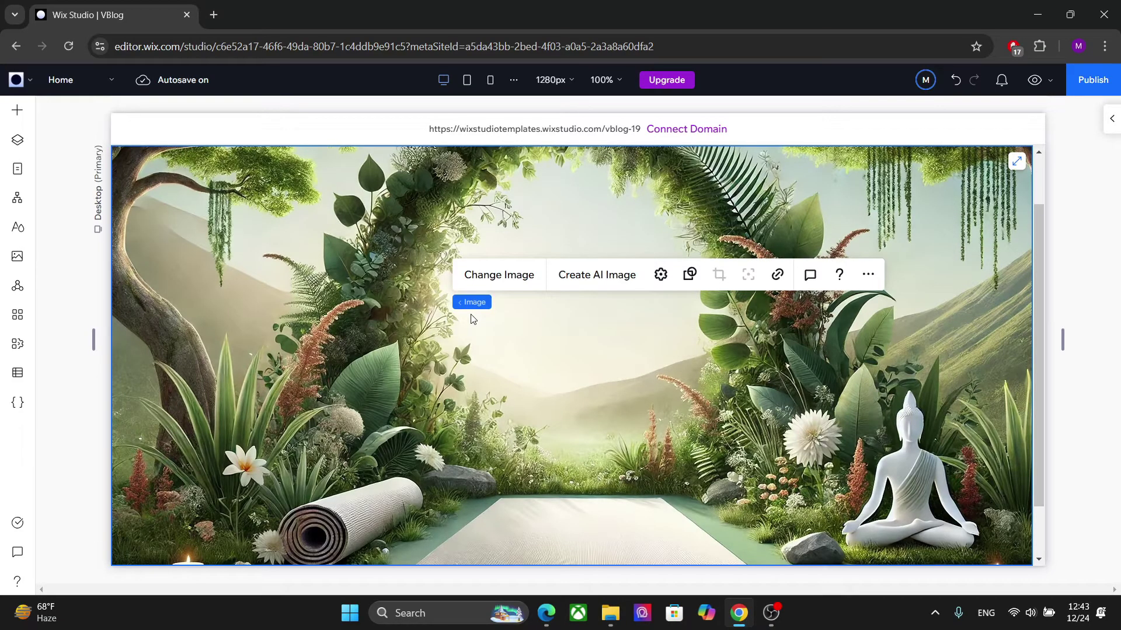
{"action": "left_click", "coordinate": [661, 276]}
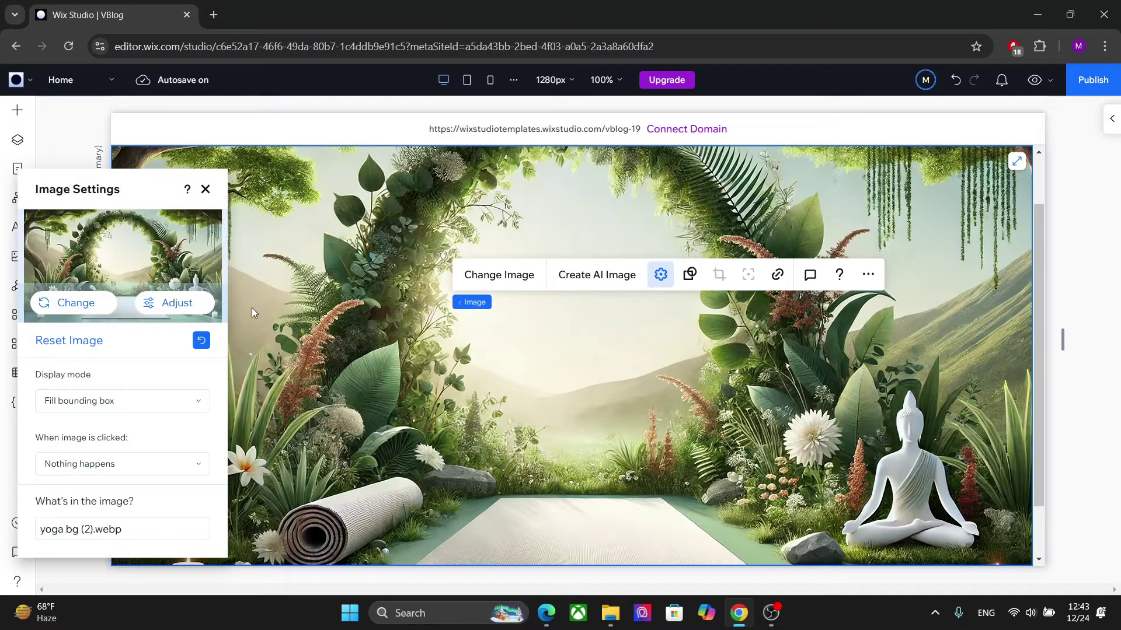
{"action": "left_click", "coordinate": [188, 304]}
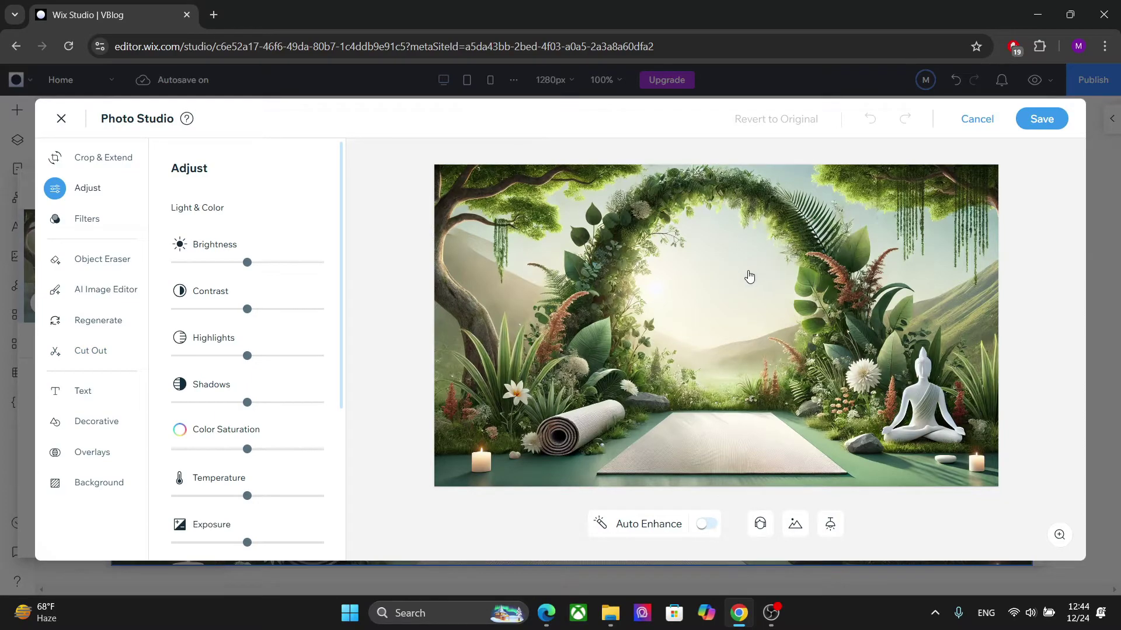
{"action": "left_click", "coordinate": [91, 352]}
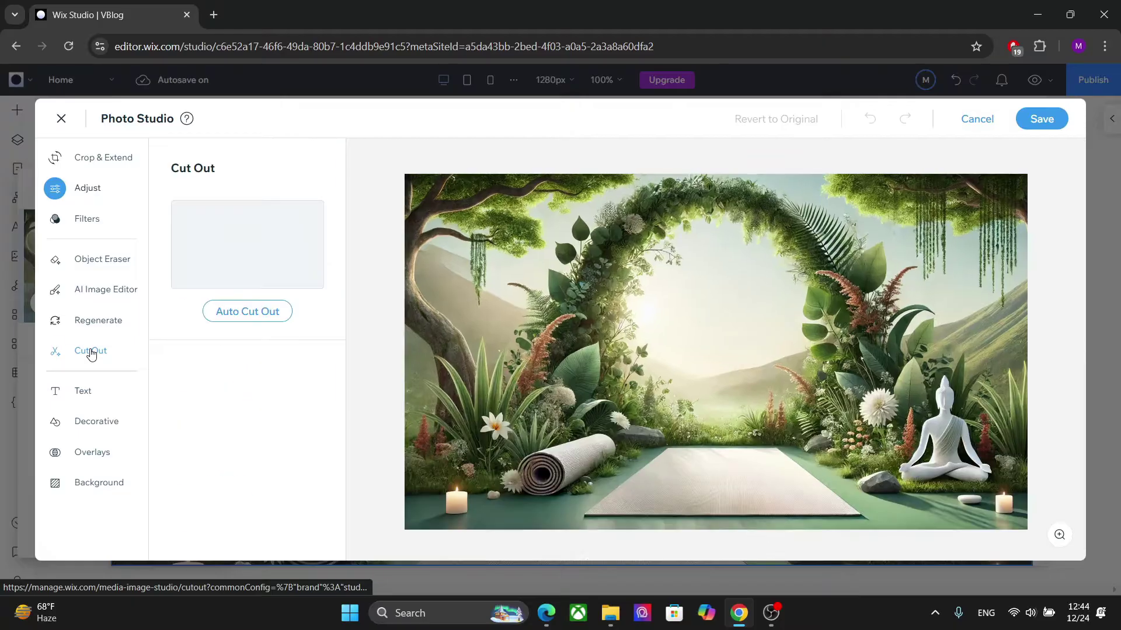
{"action": "left_click", "coordinate": [257, 312]}
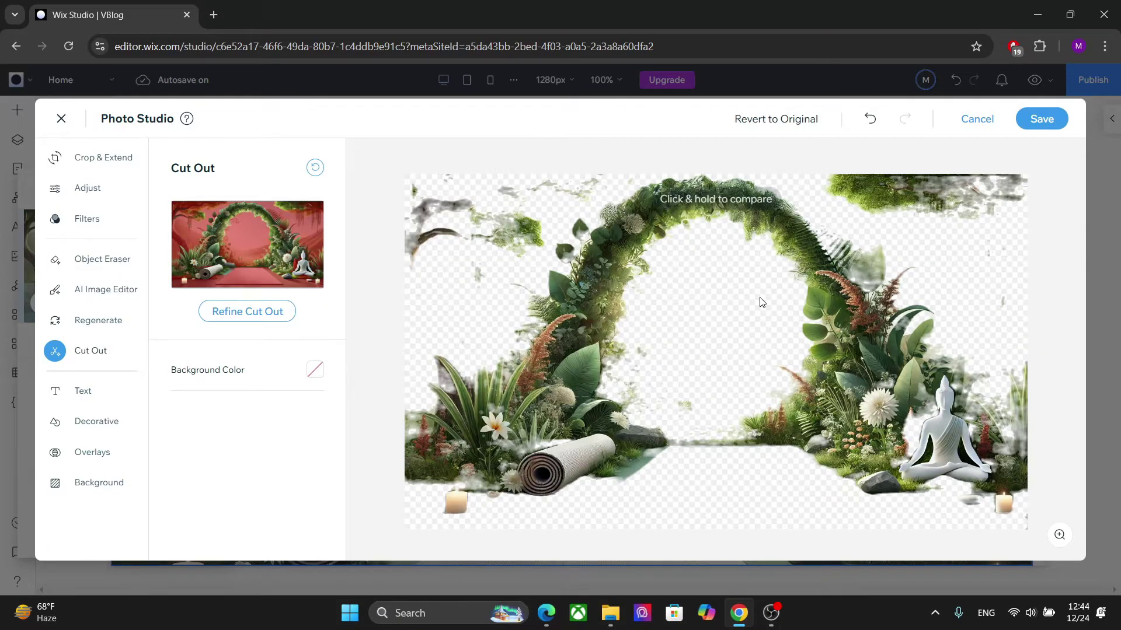
Refine the cut-out by restoring the tree foliage in the image's upper-left area with a smaller Restore brush.
{"action": "left_click", "coordinate": [242, 312]}
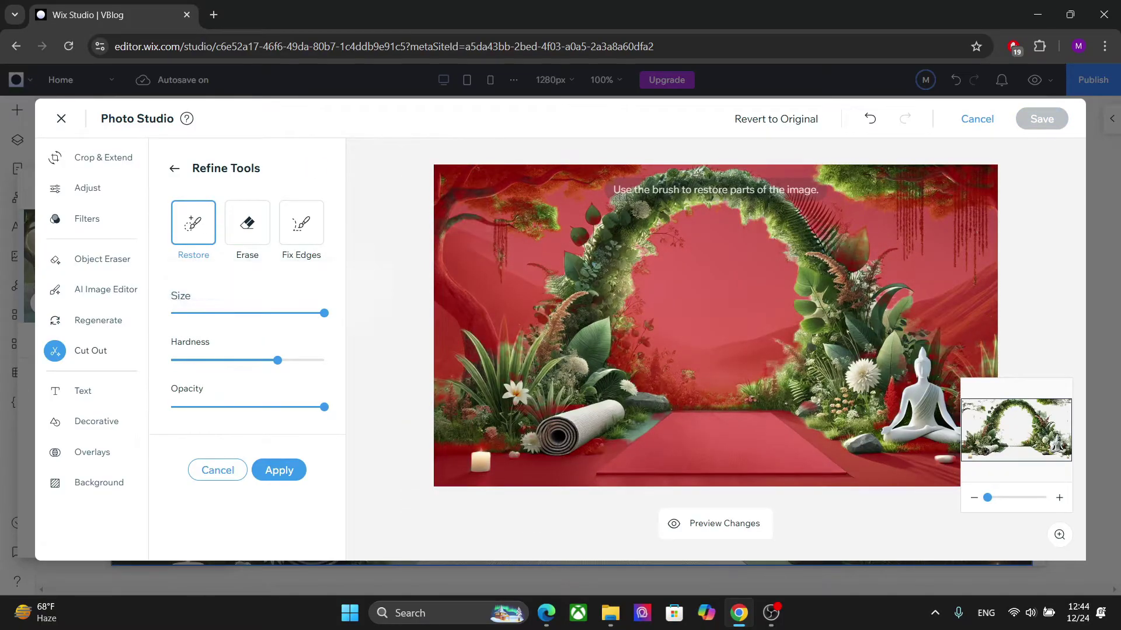
{"action": "left_click_drag", "start_coordinate": [327, 320], "coordinate": [184, 318]}
{"action": "left_click_drag", "start_coordinate": [500, 171], "coordinate": [562, 169]}
{"action": "mouse_move", "coordinate": [481, 173]}
{"action": "left_mouse_down"}
{"action": "mouse_move", "coordinate": [532, 177]}
{"action": "mouse_move", "coordinate": [520, 186]}
{"action": "mouse_move", "coordinate": [636, 170]}
{"action": "mouse_move", "coordinate": [589, 184]}
{"action": "left_mouse_up"}
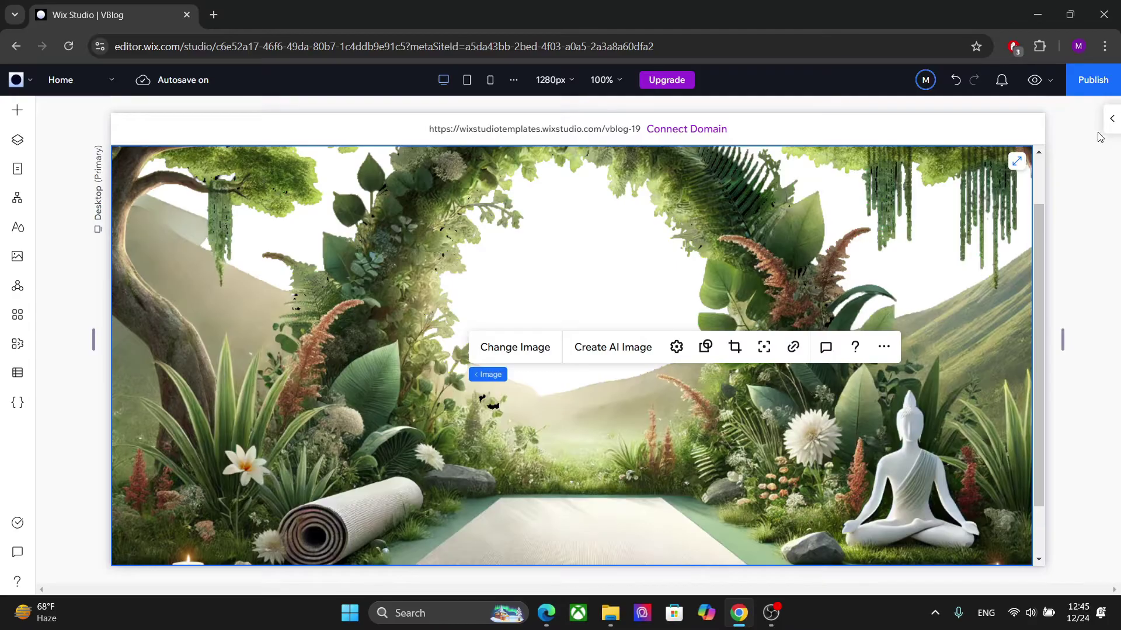
Select the section behind the cut-out image and open its background color for editing.
{"action": "left_click", "coordinate": [1111, 118]}
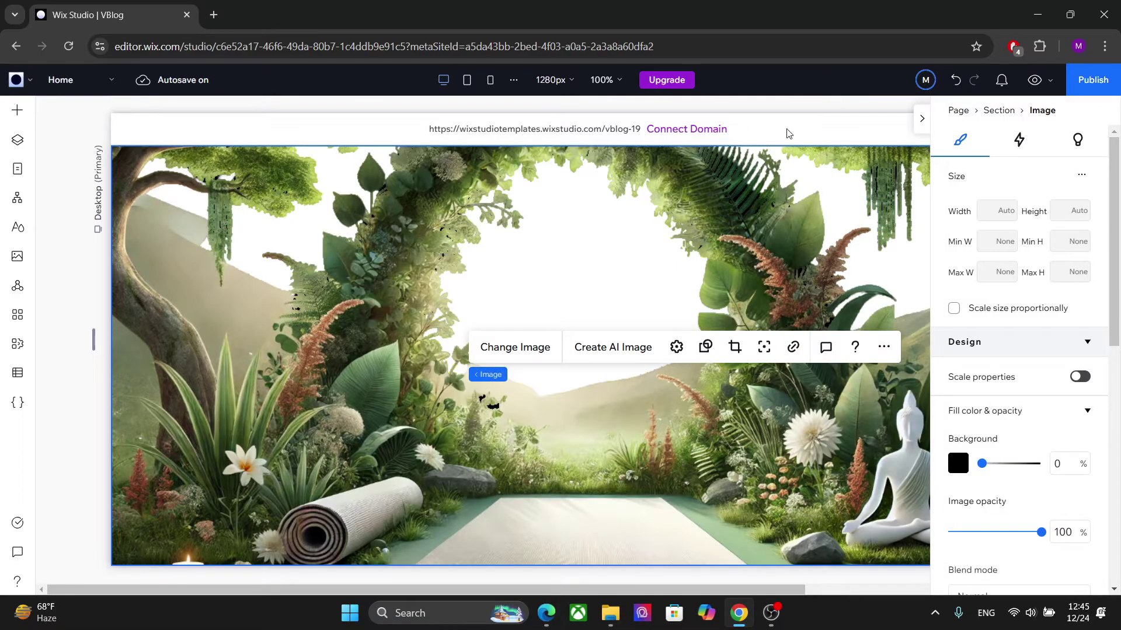
{"action": "left_click", "coordinate": [621, 248]}
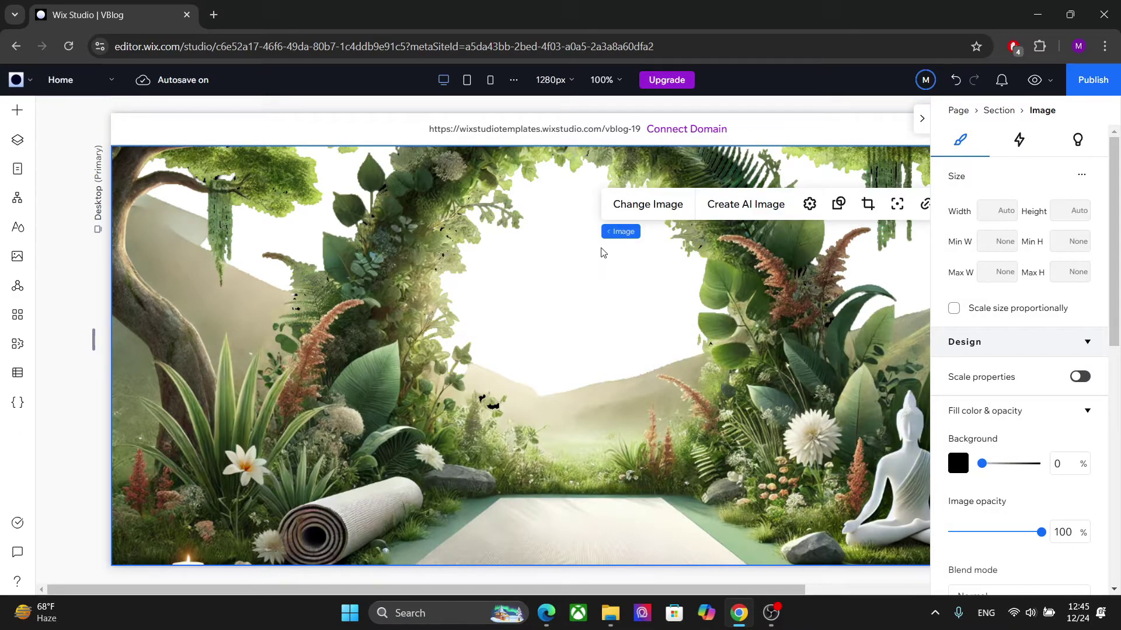
{"action": "left_click", "coordinate": [618, 232]}
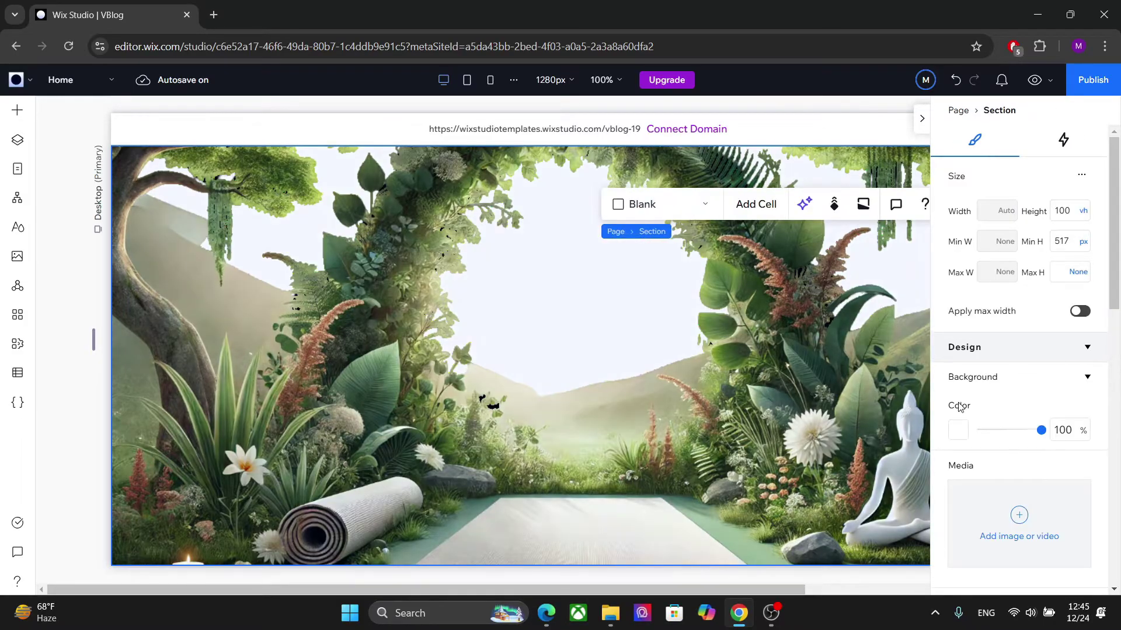
{"action": "left_click", "coordinate": [958, 430]}
{"action": "left_click", "coordinate": [1083, 439]}
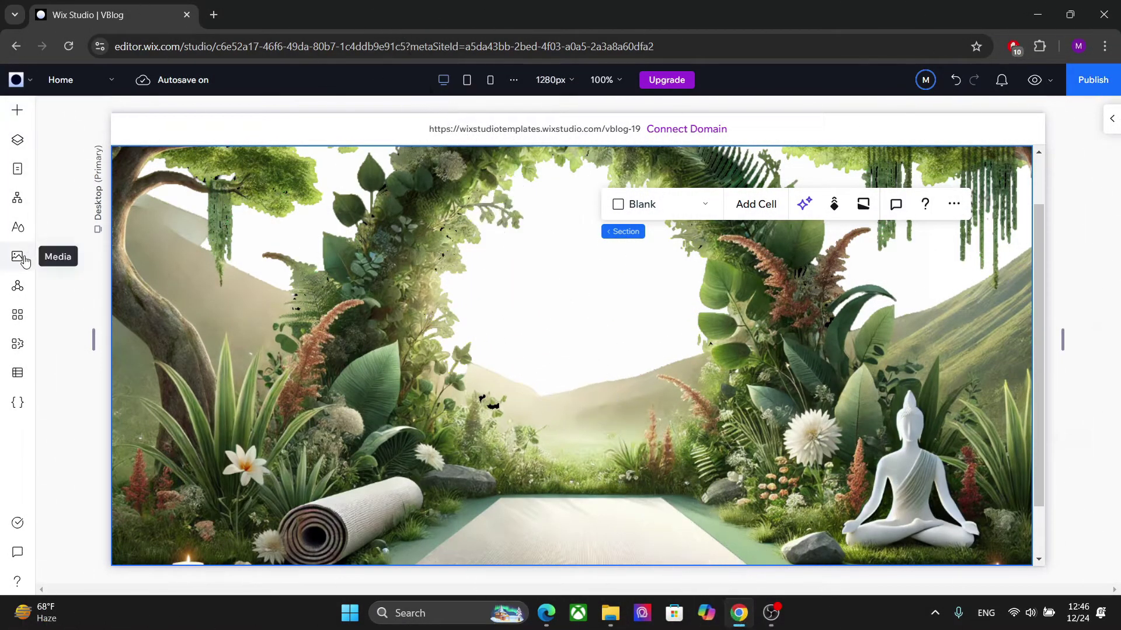
Add the DALL·E image of the levitating meditating woman from Site Files and place it at reduced size in the center of the arch.
{"action": "left_click", "coordinate": [23, 259]}
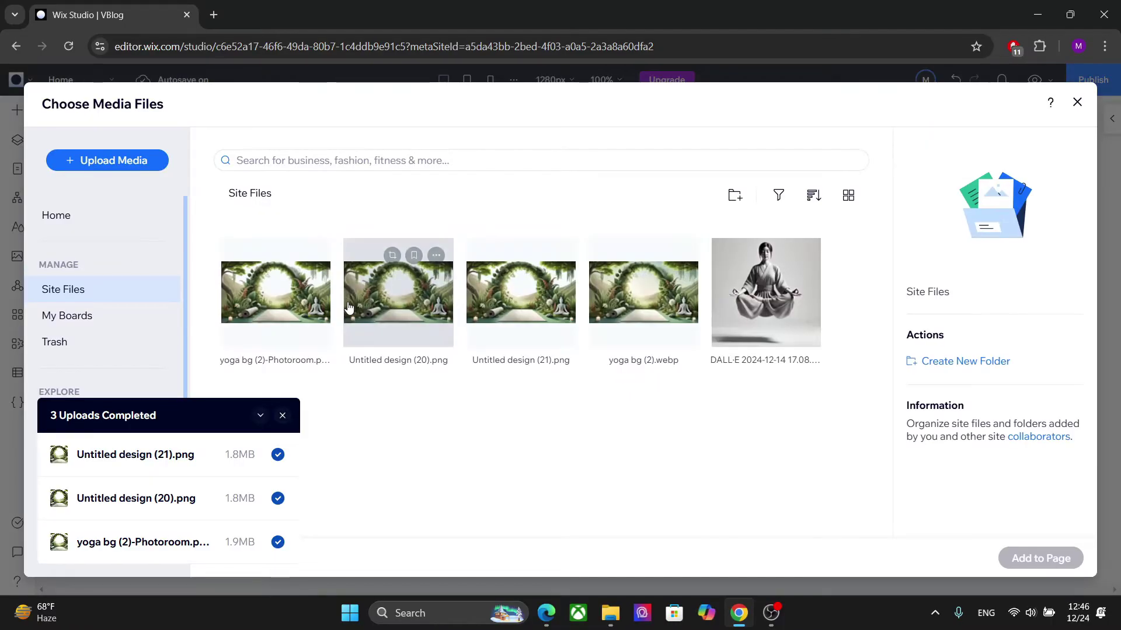
{"action": "left_click", "coordinate": [795, 325]}
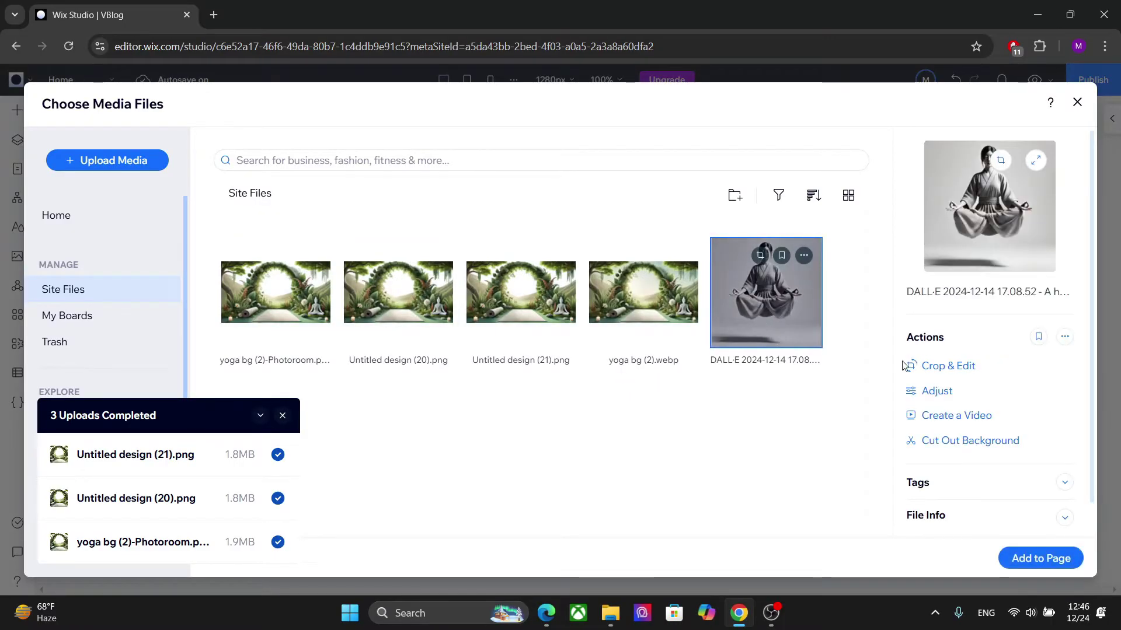
{"action": "left_click", "coordinate": [1041, 558]}
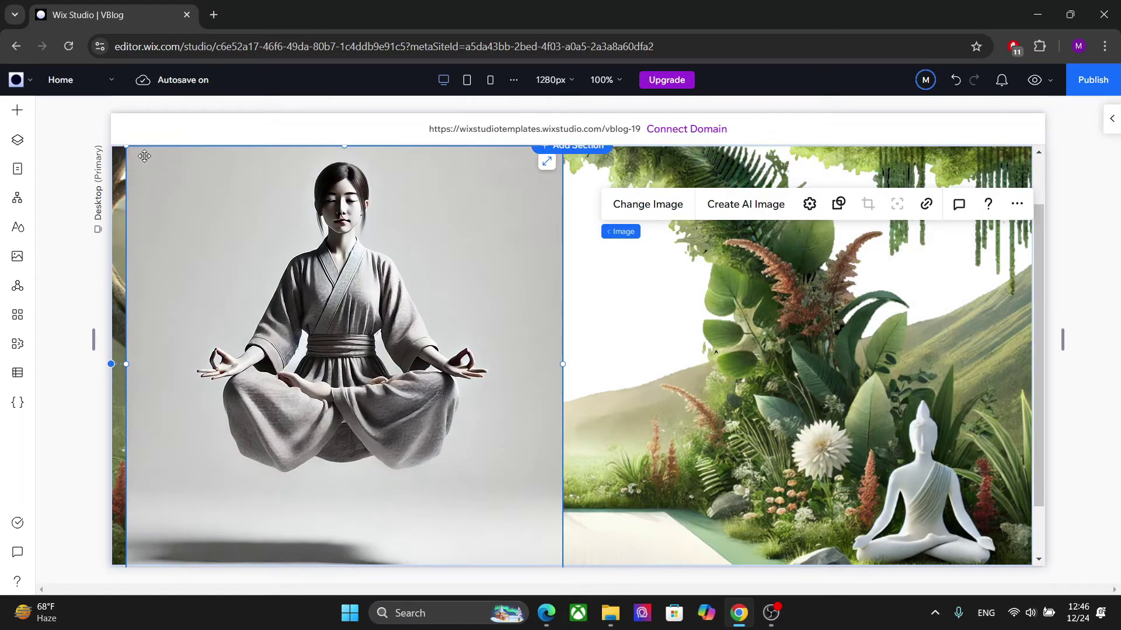
{"action": "left_click_drag", "start_coordinate": [145, 157], "coordinate": [363, 286]}
{"action": "left_click_drag", "start_coordinate": [381, 414], "coordinate": [514, 354]}
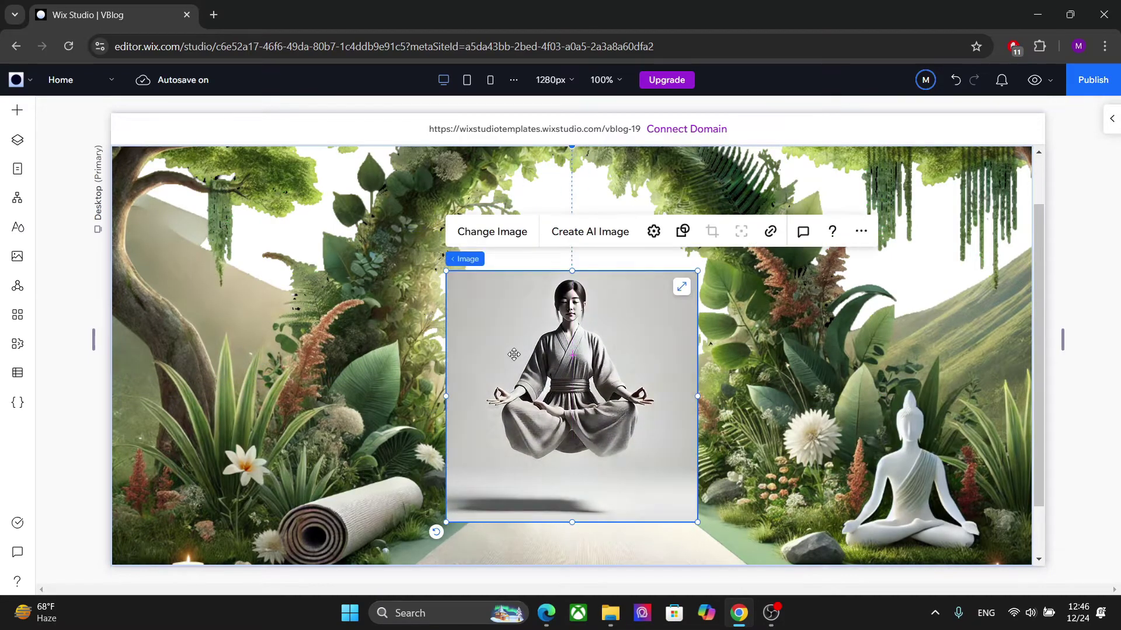
Cut out the background of the levitating woman image in Photo Studio and save the edited image.
{"action": "left_click", "coordinate": [653, 231]}
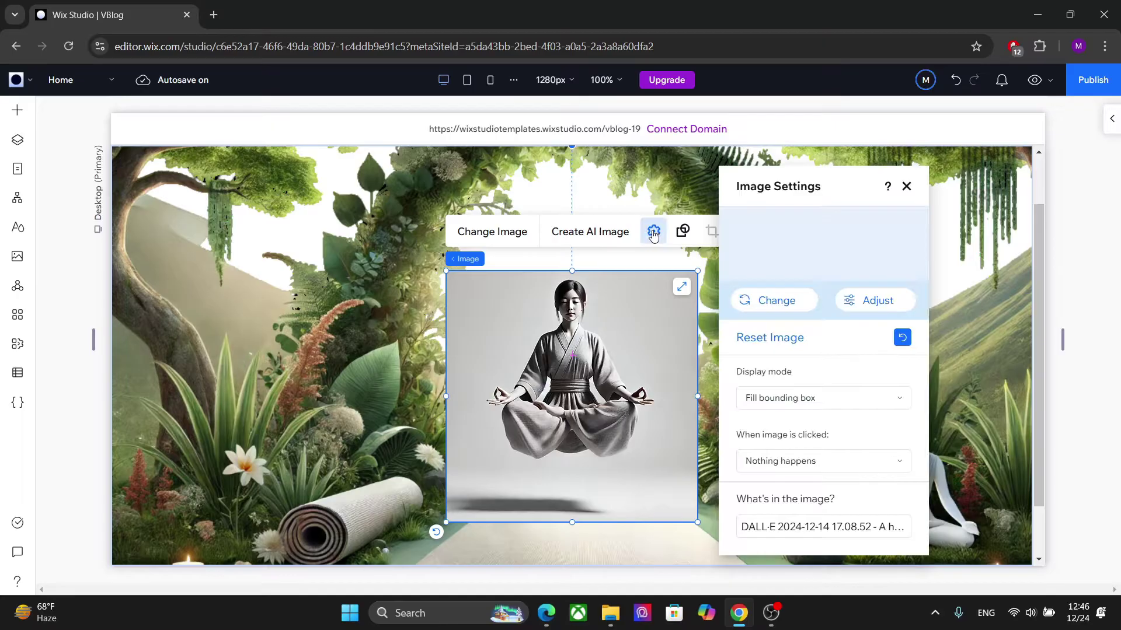
{"action": "left_click", "coordinate": [872, 294]}
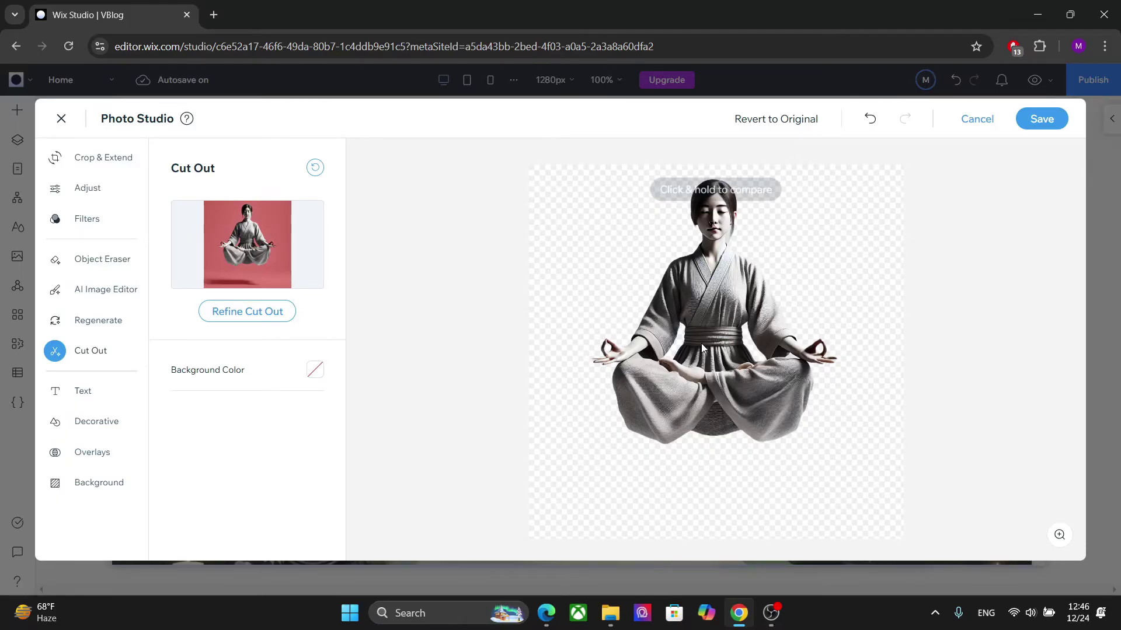
{"action": "left_click", "coordinate": [1044, 121]}
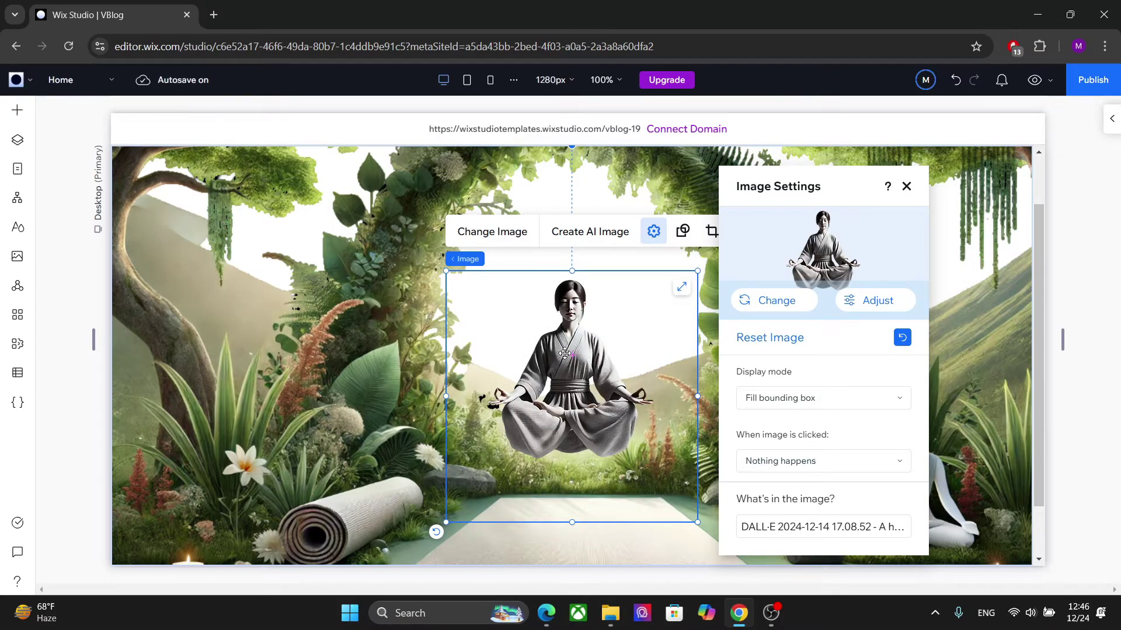
{"action": "left_click", "coordinate": [905, 187]}
Crop the empty area below the levitating figure and enlarge the image to about 458 × 350 px, centered low over the mat.
{"action": "left_click", "coordinate": [712, 231]}
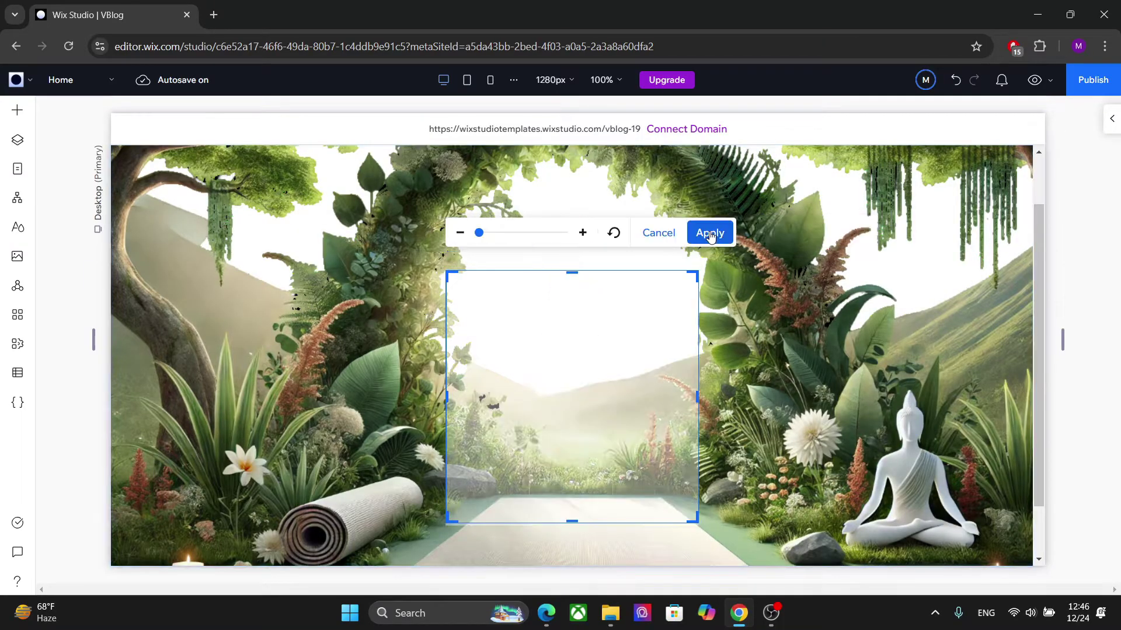
{"action": "left_click_drag", "start_coordinate": [569, 523], "coordinate": [568, 463]}
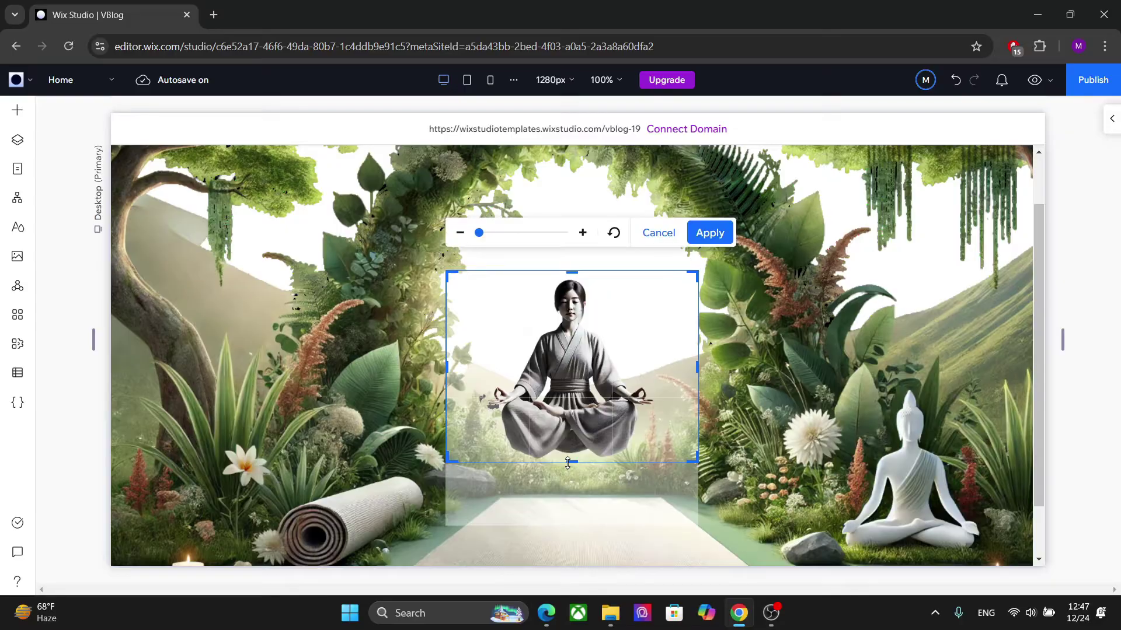
{"action": "left_click", "coordinate": [710, 232]}
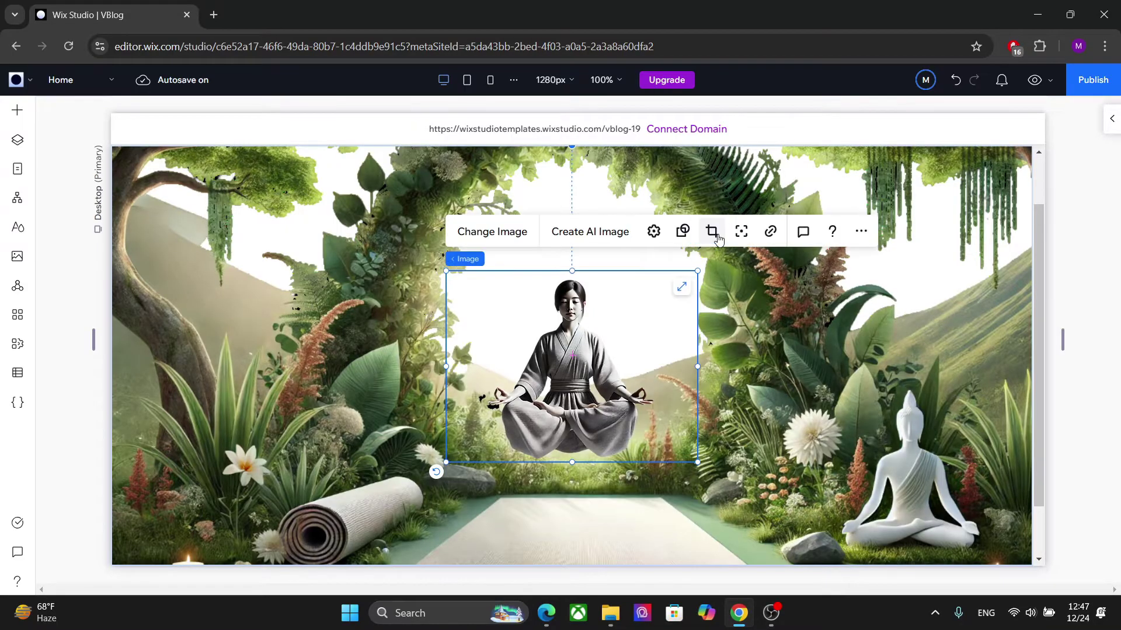
{"action": "left_click_drag", "start_coordinate": [696, 462], "coordinate": [787, 520]}
{"action": "left_click_drag", "start_coordinate": [665, 433], "coordinate": [624, 458]}
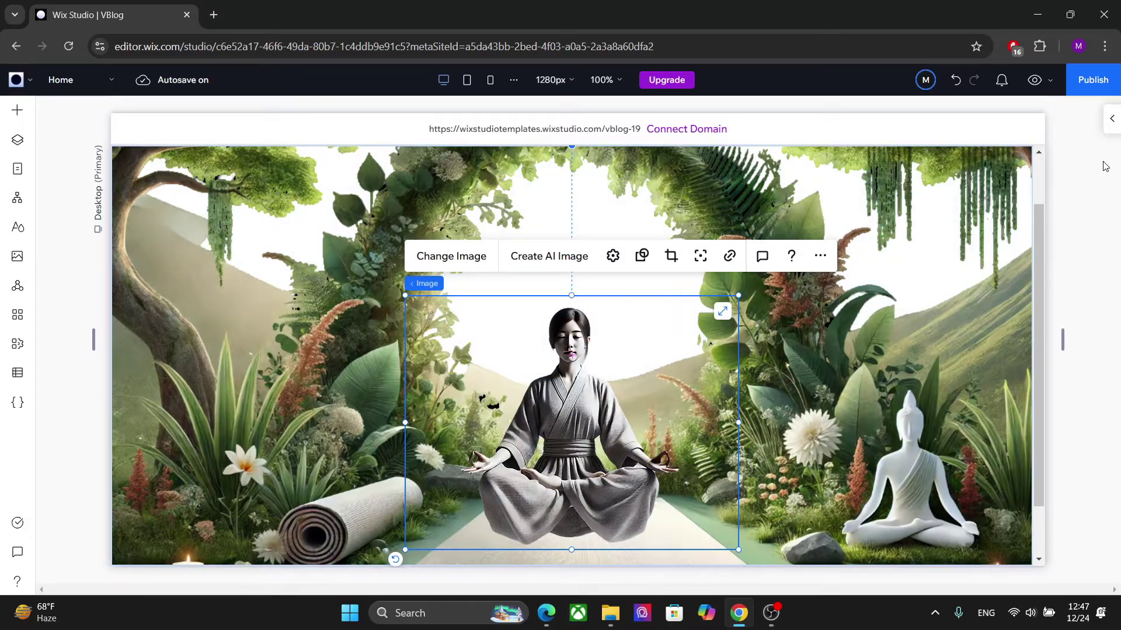
Dock the levitating figure image to the bottom edge of its section instead of the top.
{"action": "left_click", "coordinate": [1111, 118]}
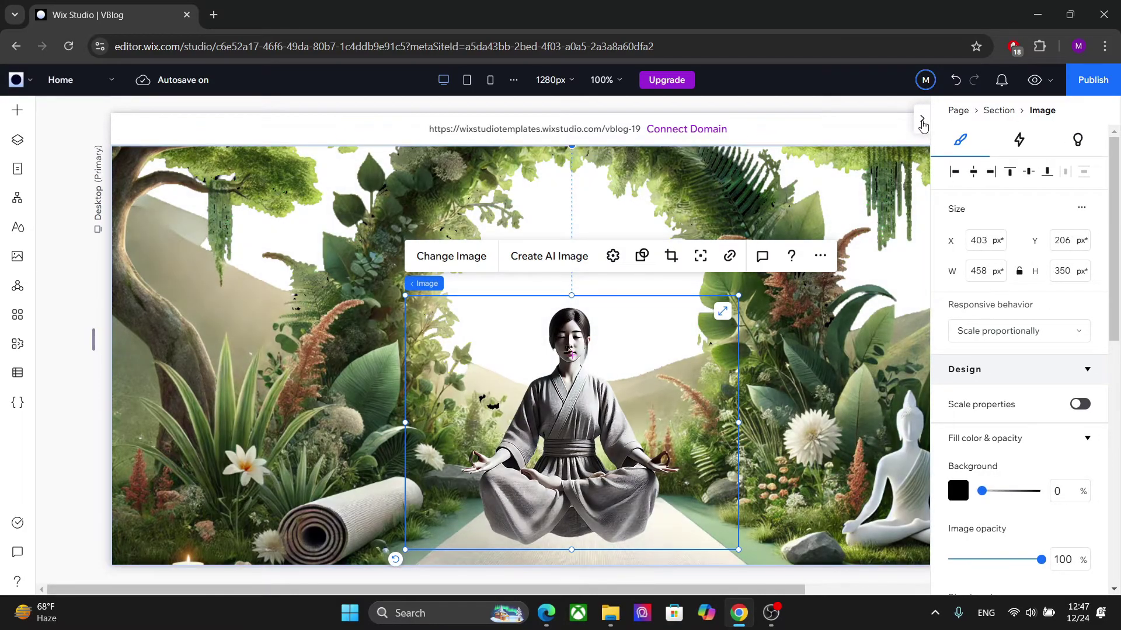
{"action": "scroll", "coordinate": [1105, 328], "scroll_direction": "down", "scroll_amount": 1}
{"action": "scroll", "coordinate": [1105, 328], "scroll_direction": "up", "scroll_amount": 1}
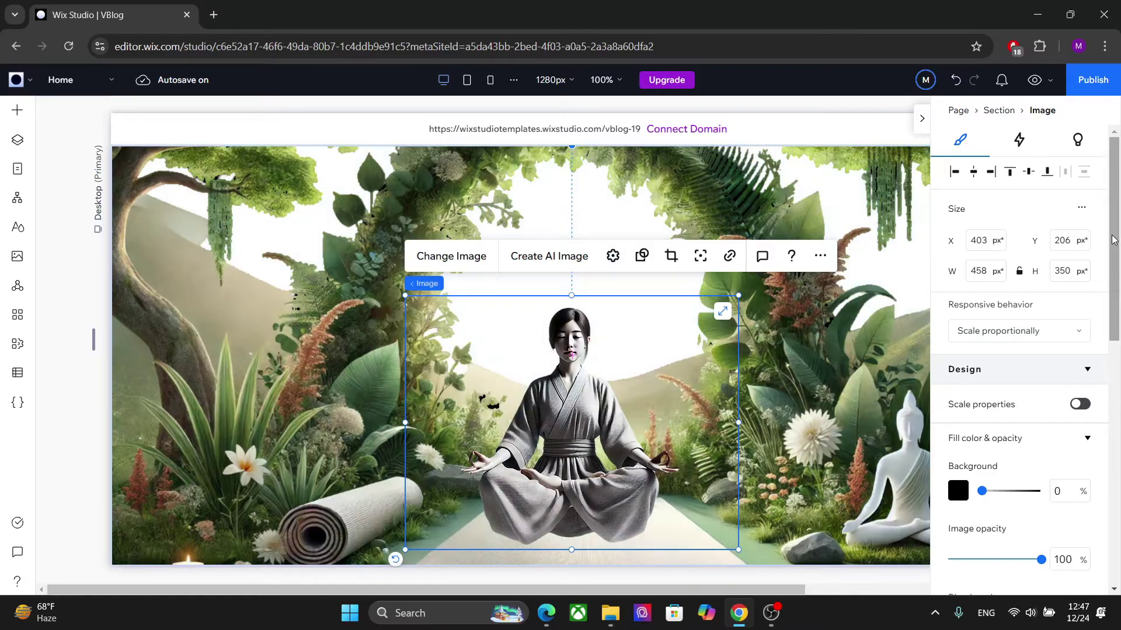
{"action": "scroll", "coordinate": [1111, 240], "scroll_direction": "down", "scroll_amount": 10}
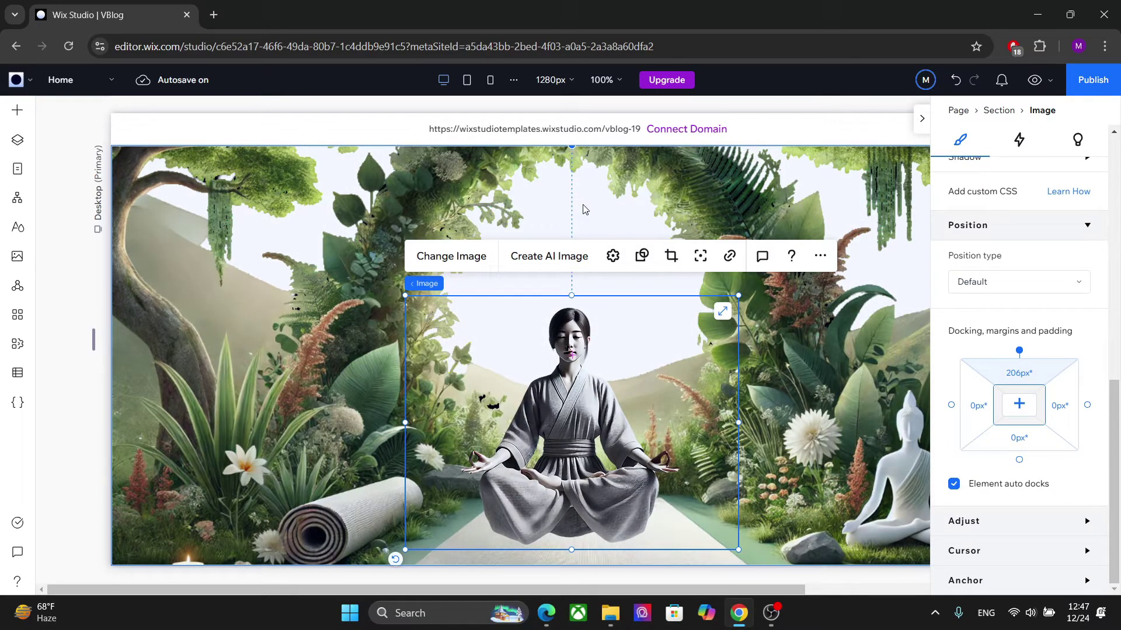
{"action": "left_click", "coordinate": [1020, 462]}
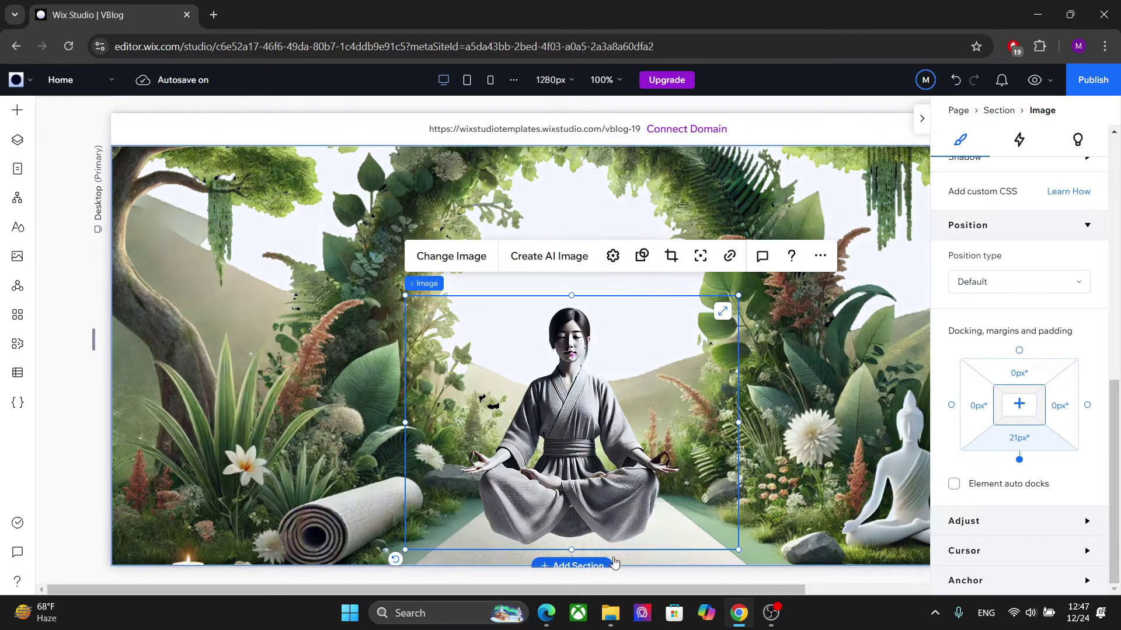
{"action": "left_click", "coordinate": [921, 119]}
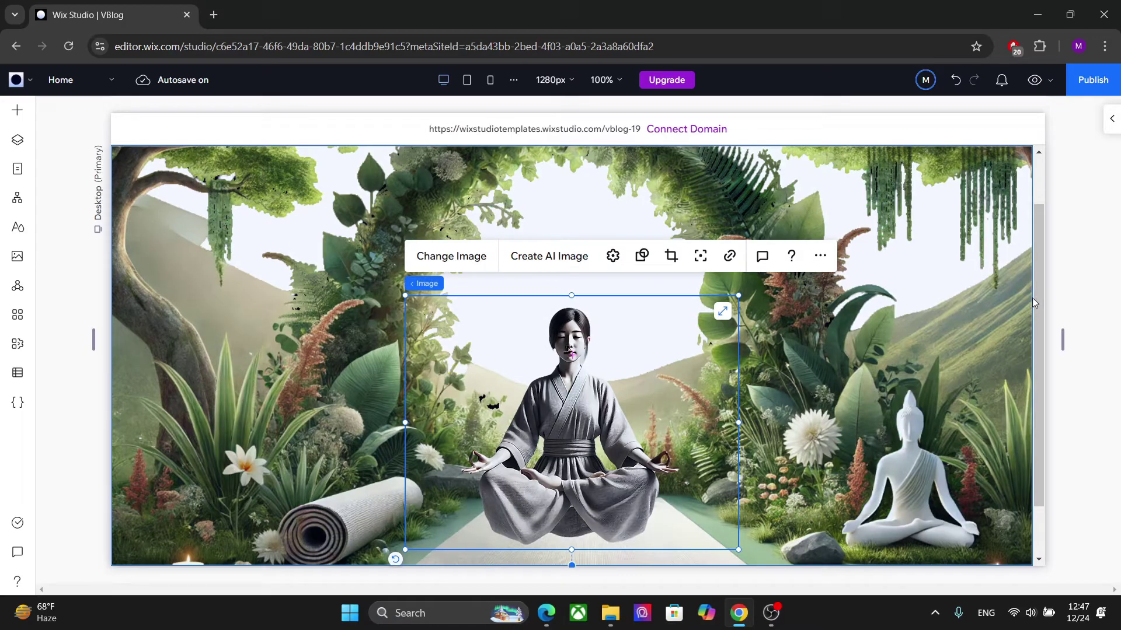
Add a Grow entrance animation to the levitating figure image.
{"action": "left_click", "coordinate": [1035, 331]}
{"action": "left_click", "coordinate": [1035, 330]}
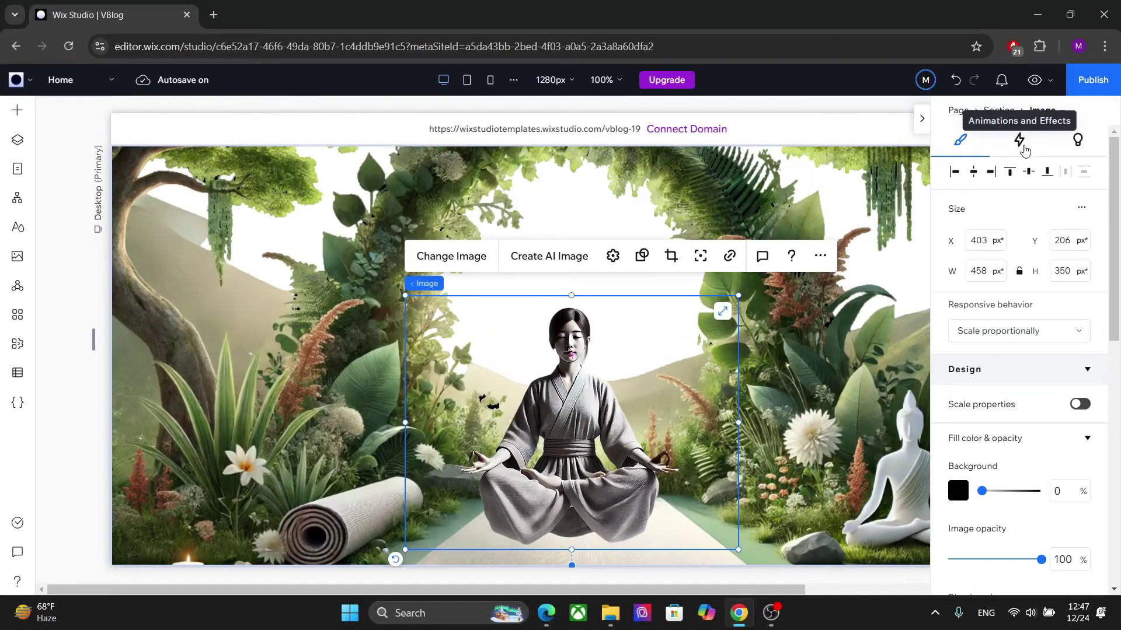
{"action": "left_click", "coordinate": [1018, 139]}
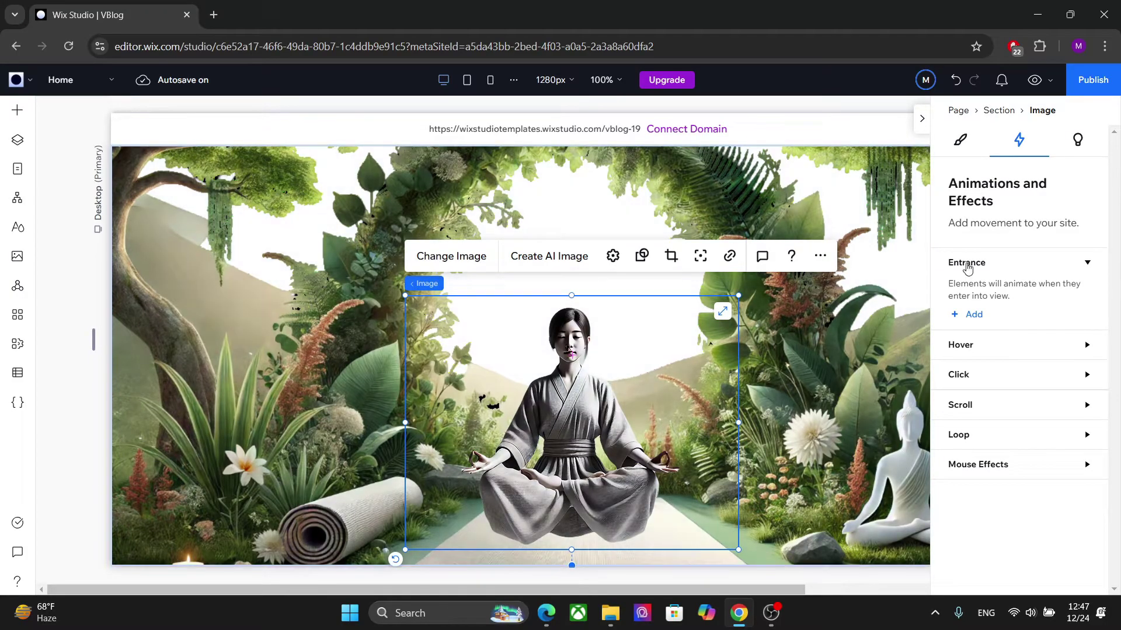
{"action": "left_click", "coordinate": [973, 315]}
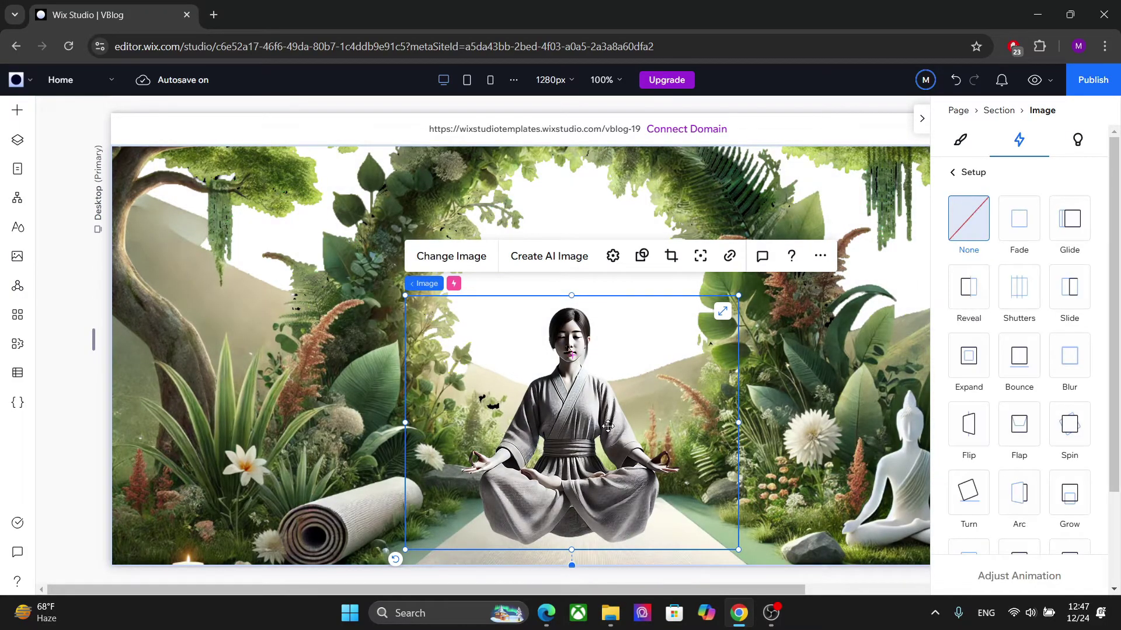
{"action": "scroll", "coordinate": [1086, 409], "scroll_direction": "down", "scroll_amount": 2}
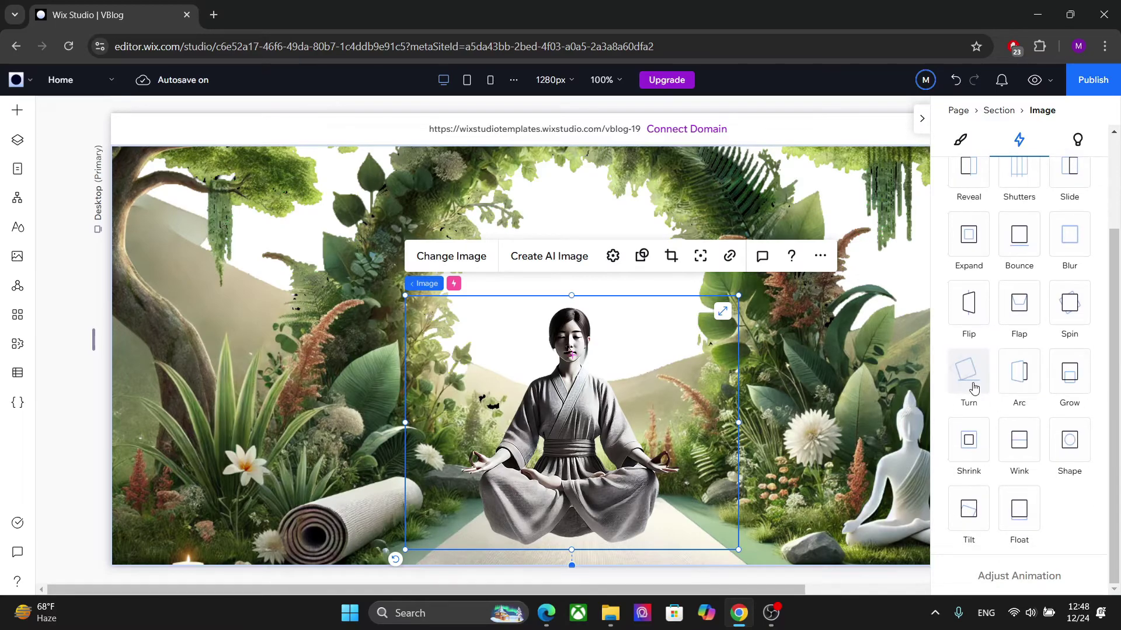
{"action": "left_click", "coordinate": [1069, 374]}
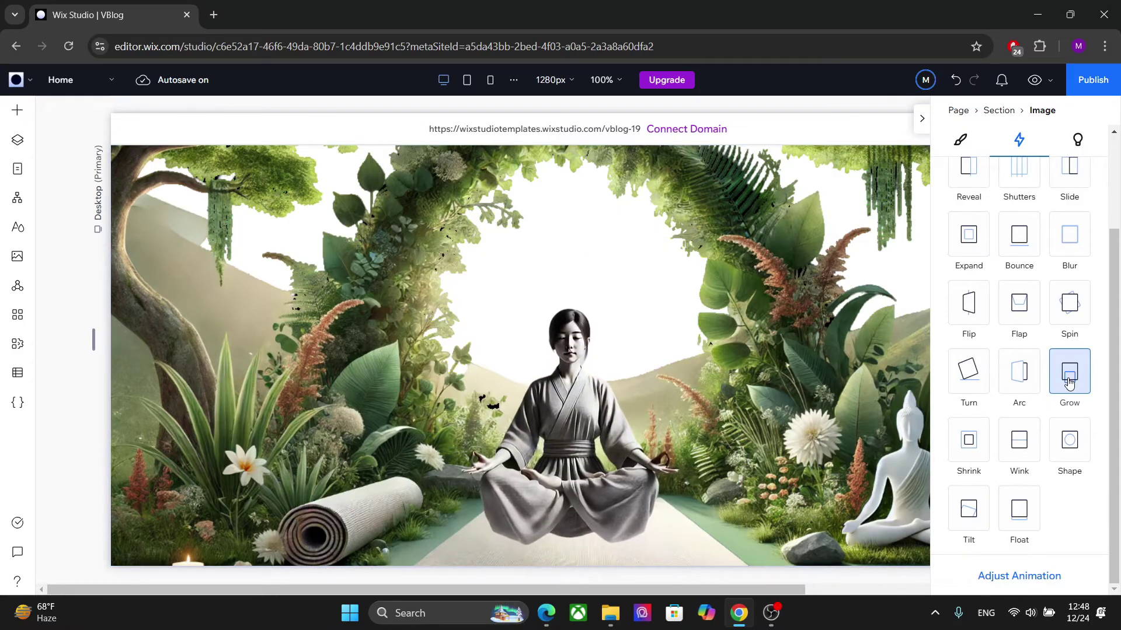
{"action": "left_click", "coordinate": [741, 354]}
{"action": "left_click", "coordinate": [549, 240]}
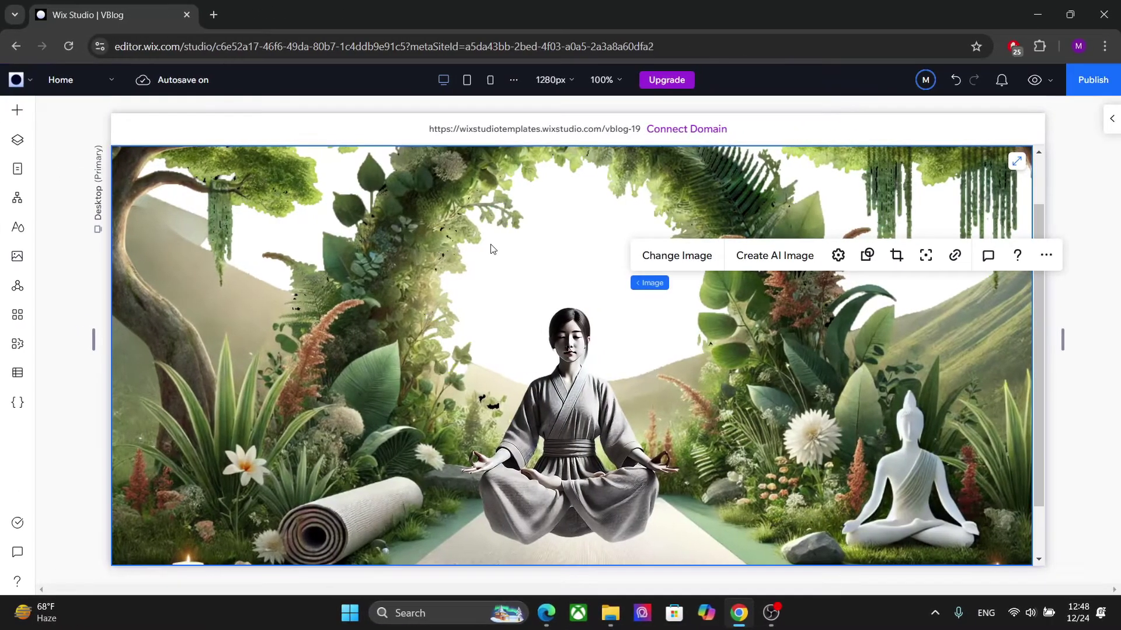
Add an empty container over the hero and stretch it across the section's full width, moved up to the section's upper part.
{"action": "left_click", "coordinate": [16, 112]}
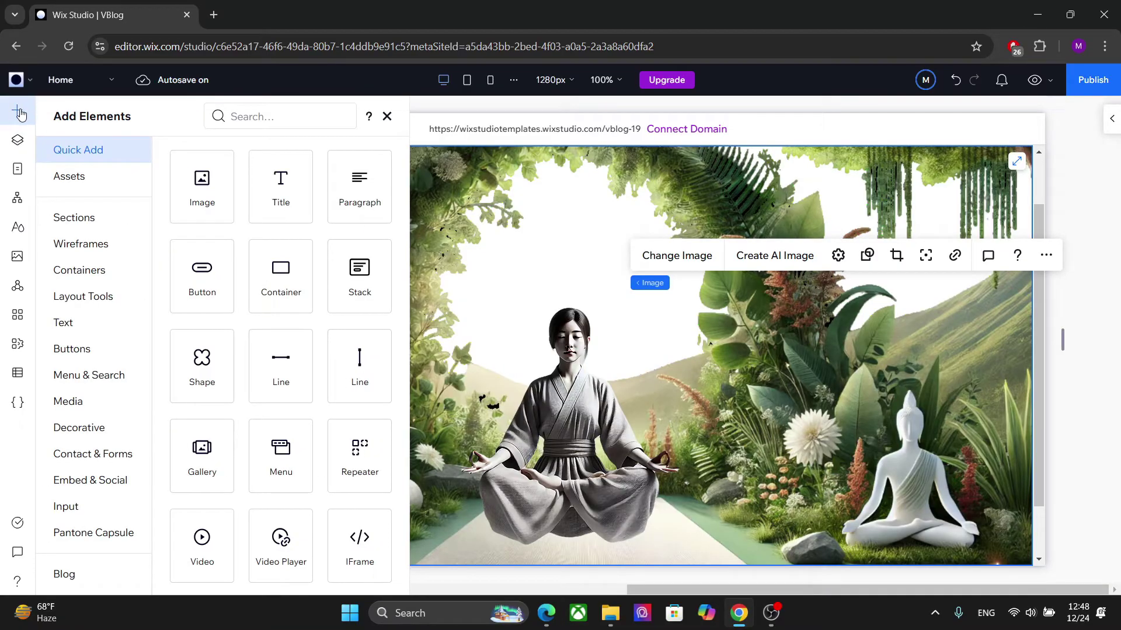
{"action": "left_click", "coordinate": [95, 272]}
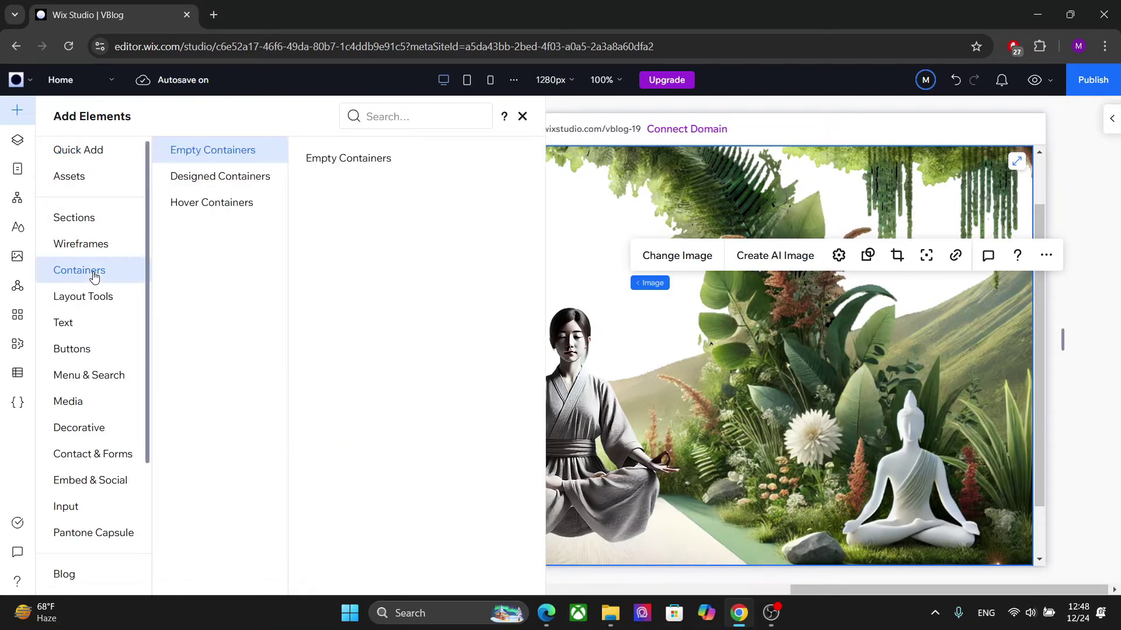
{"action": "left_click_drag", "start_coordinate": [472, 209], "coordinate": [344, 240]}
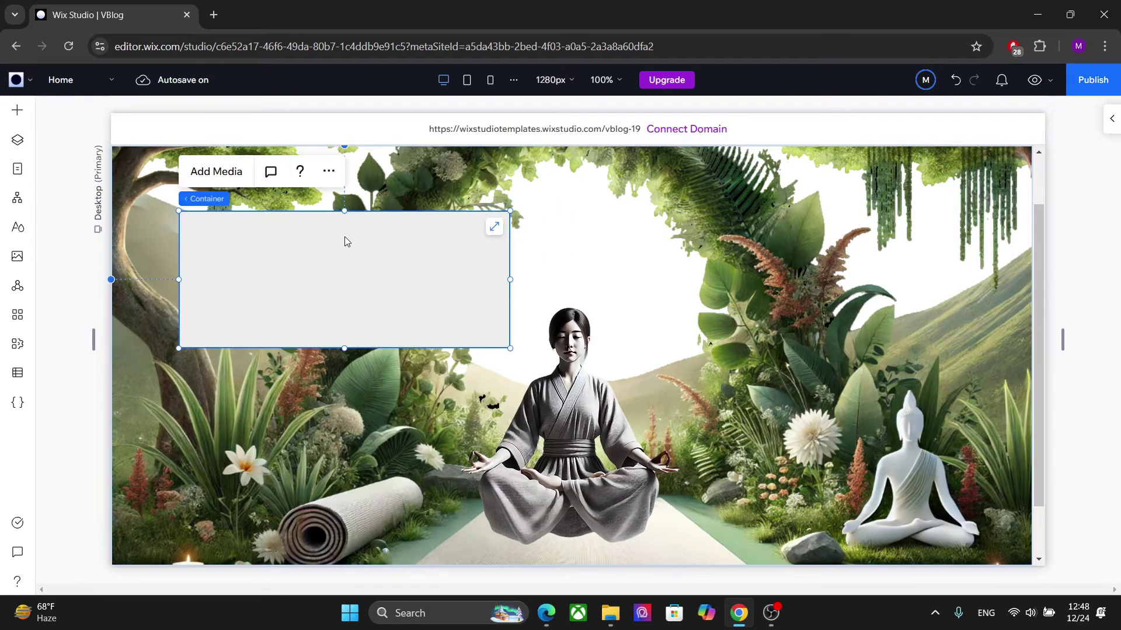
{"action": "left_click_drag", "start_coordinate": [508, 347], "coordinate": [833, 403]}
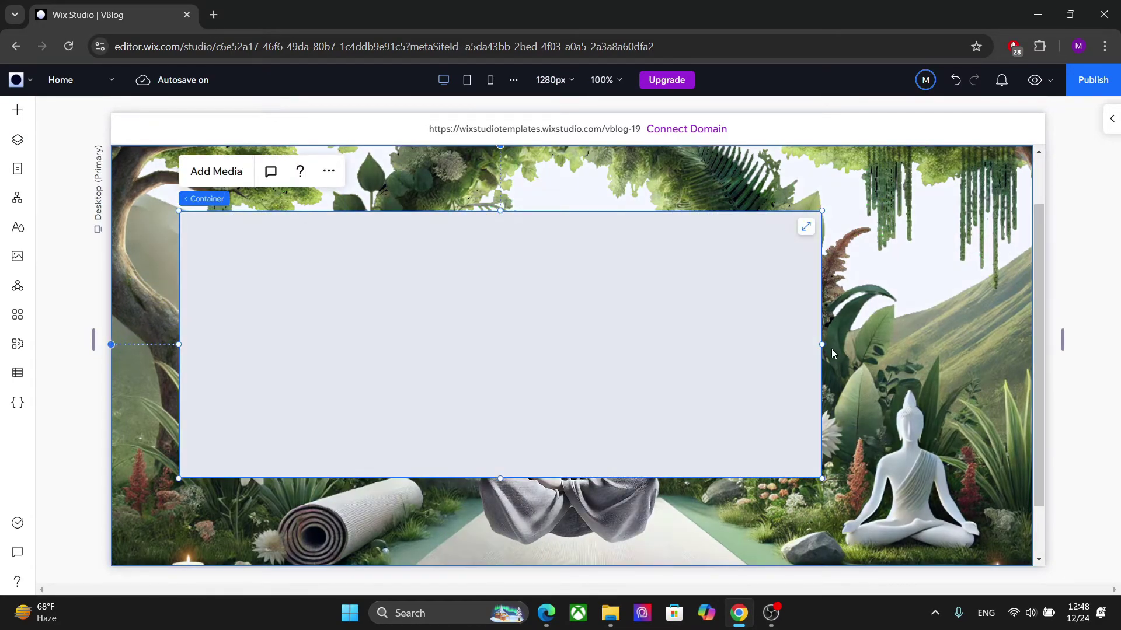
{"action": "left_click_drag", "start_coordinate": [821, 349], "coordinate": [1030, 342]}
{"action": "left_click_drag", "start_coordinate": [179, 343], "coordinate": [111, 344]}
{"action": "left_click_drag", "start_coordinate": [345, 303], "coordinate": [345, 258]}
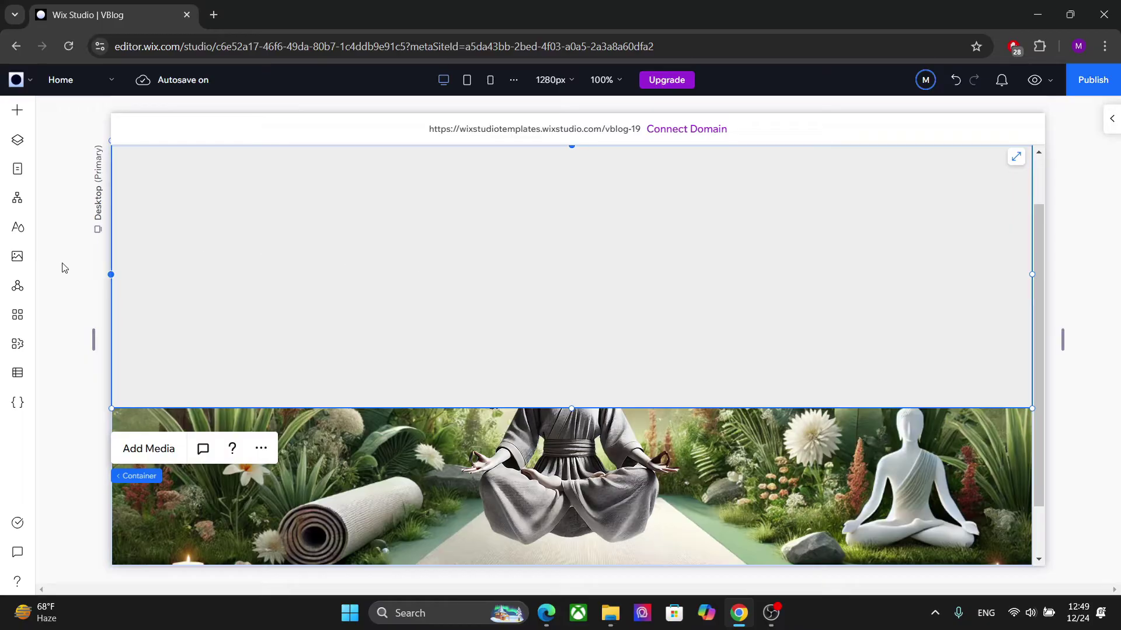
Enable coding for the site and add a global.css file, leaving only the code editor open.
{"action": "left_click", "coordinate": [18, 403]}
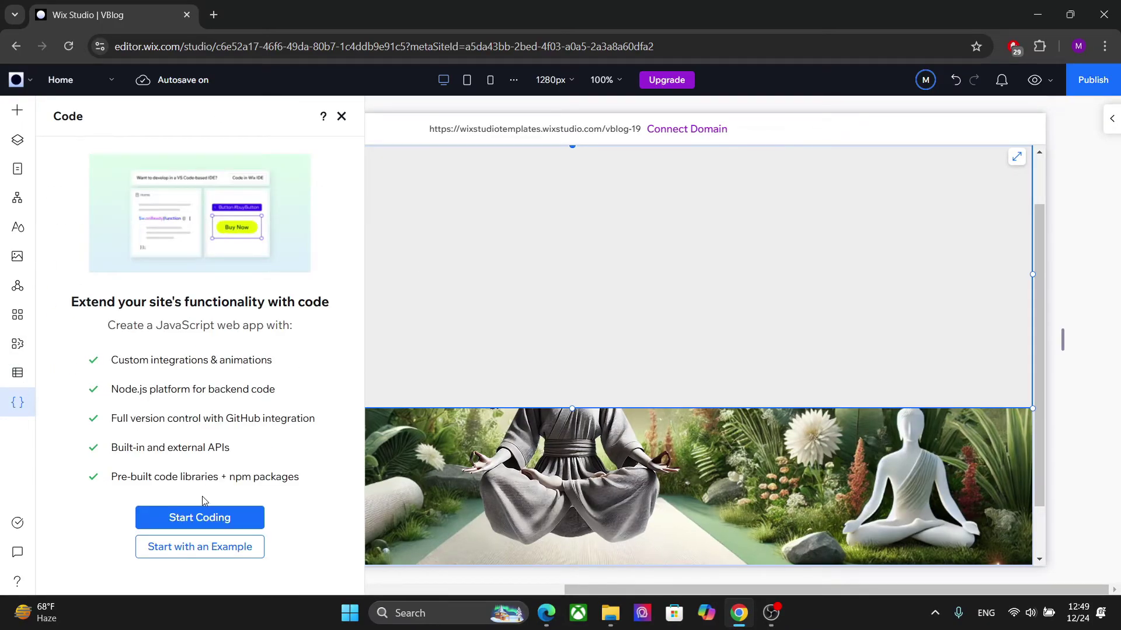
{"action": "left_click", "coordinate": [184, 517]}
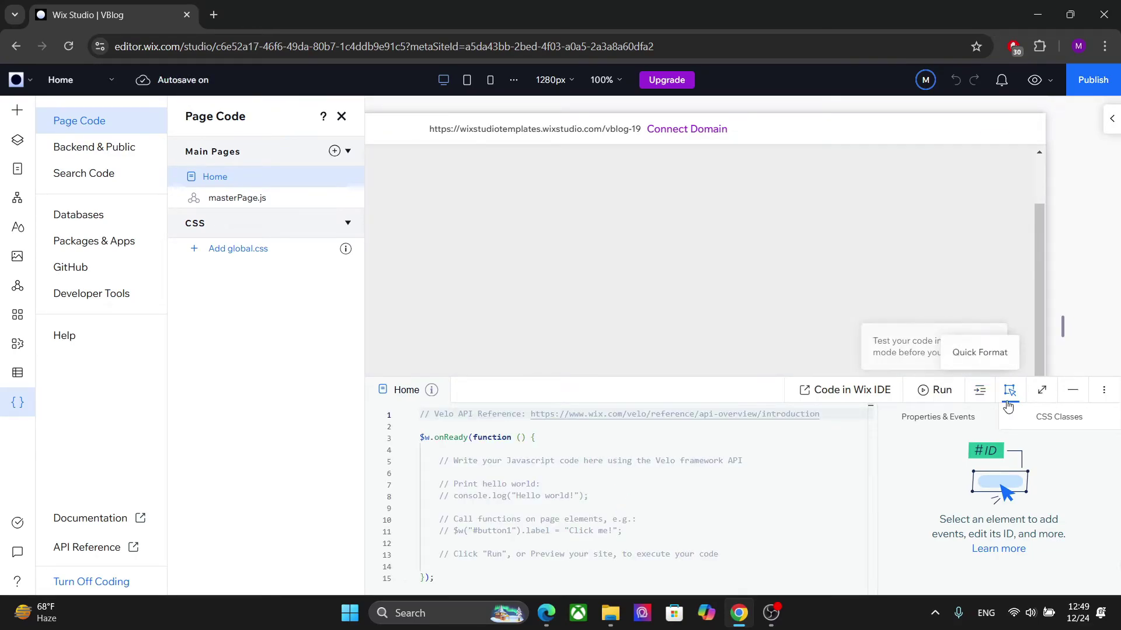
{"action": "left_click", "coordinate": [1058, 421]}
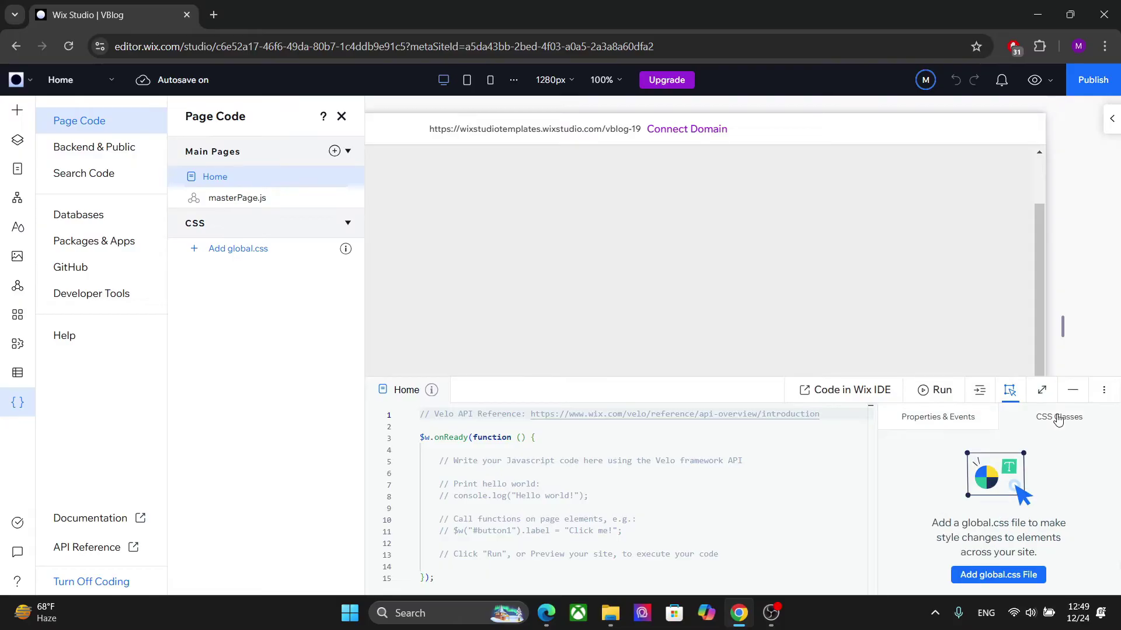
{"action": "left_click", "coordinate": [982, 576]}
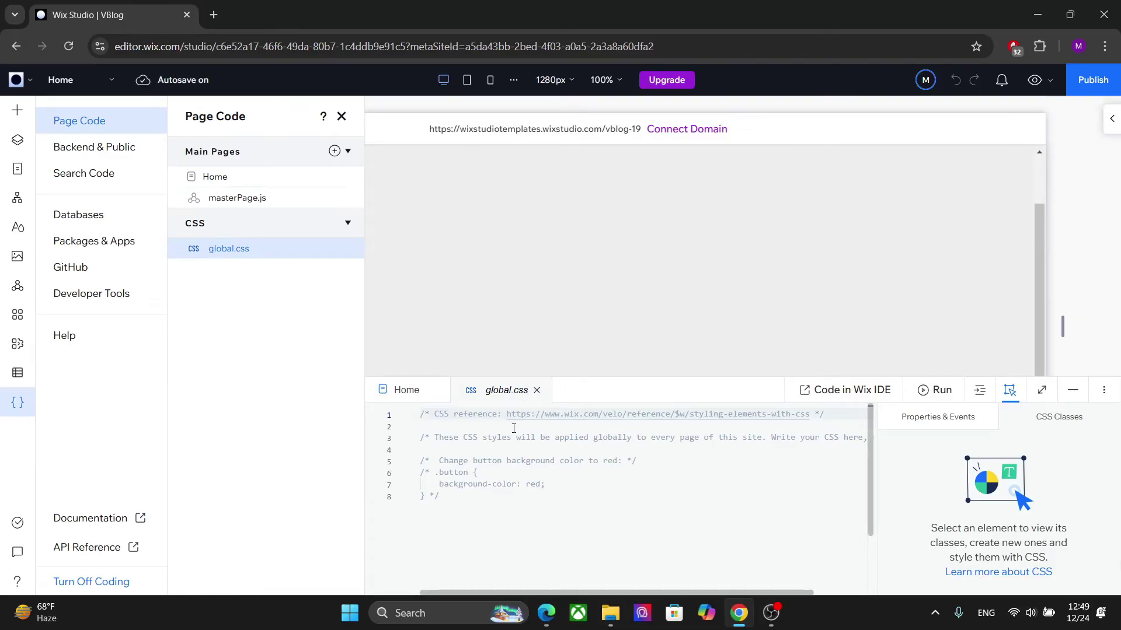
{"action": "left_click", "coordinate": [341, 116]}
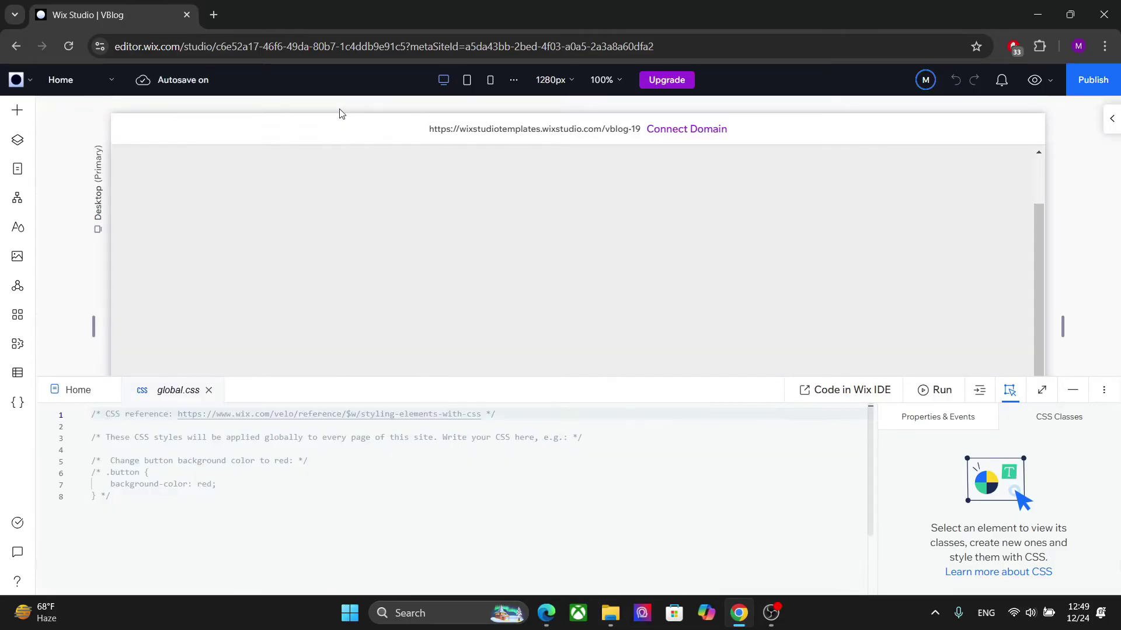
Create the custom CSS class aura-background and assign it to the hero section.
{"action": "left_click", "coordinate": [342, 190]}
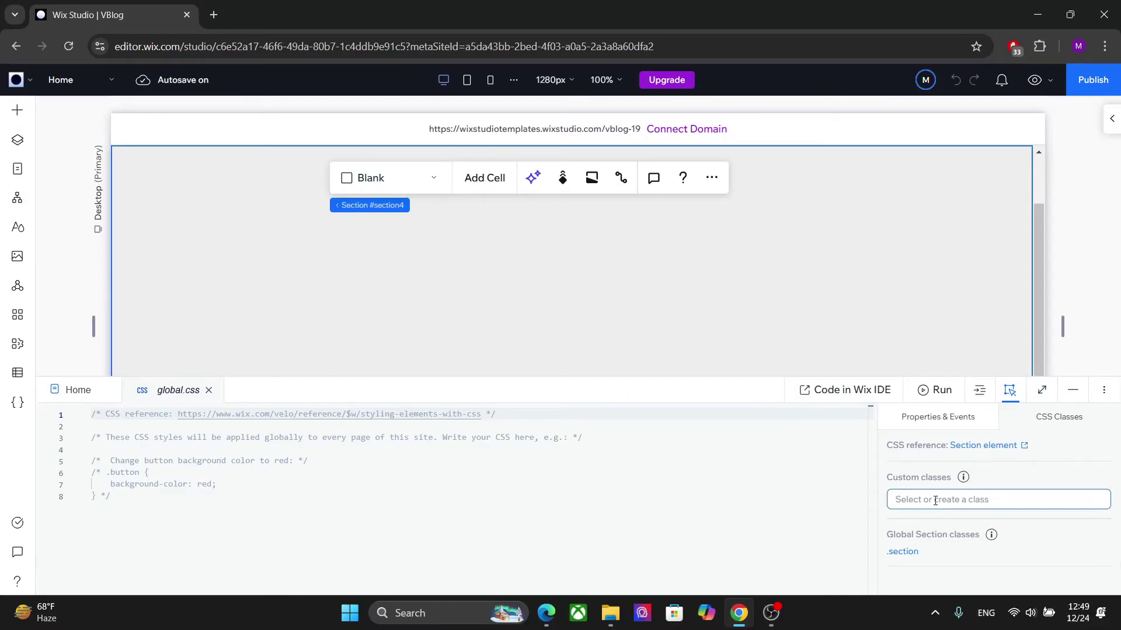
{"action": "left_click", "coordinate": [935, 501]}
{"action": "type", "text": "a"}
{"action": "type", "text": "ura-background"}
{"action": "key", "text": "Return"}
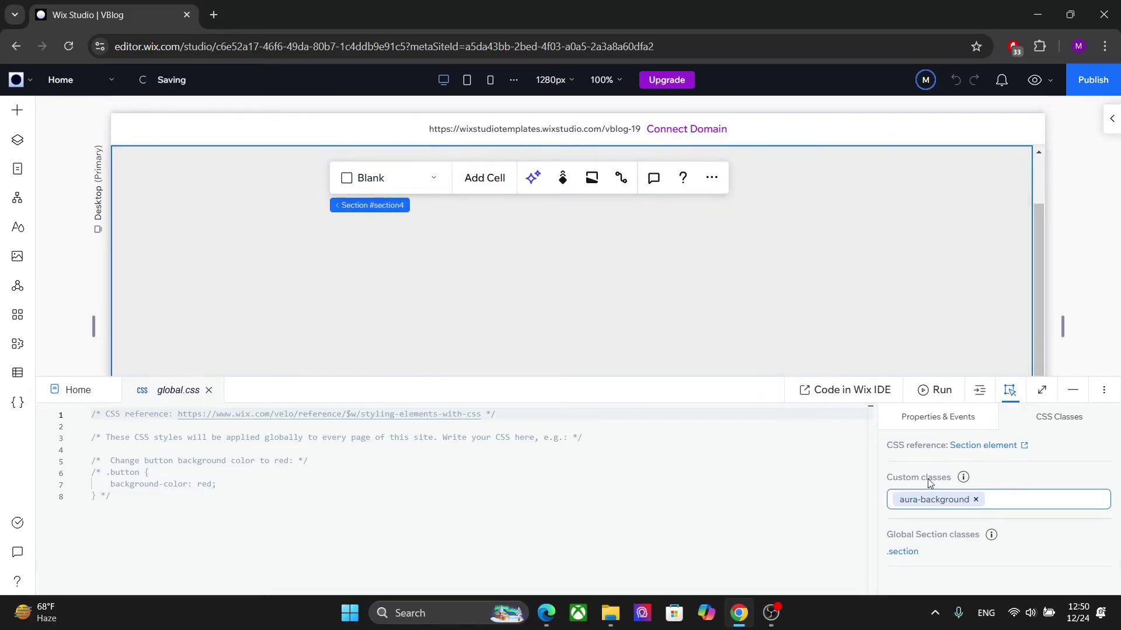
Replace the global.css contents with an .aura-background rule using a white-yellow-orange-red radial gradient, 20px border radius, glowing box shadow and centered flex layout.
{"action": "left_click", "coordinate": [223, 474]}
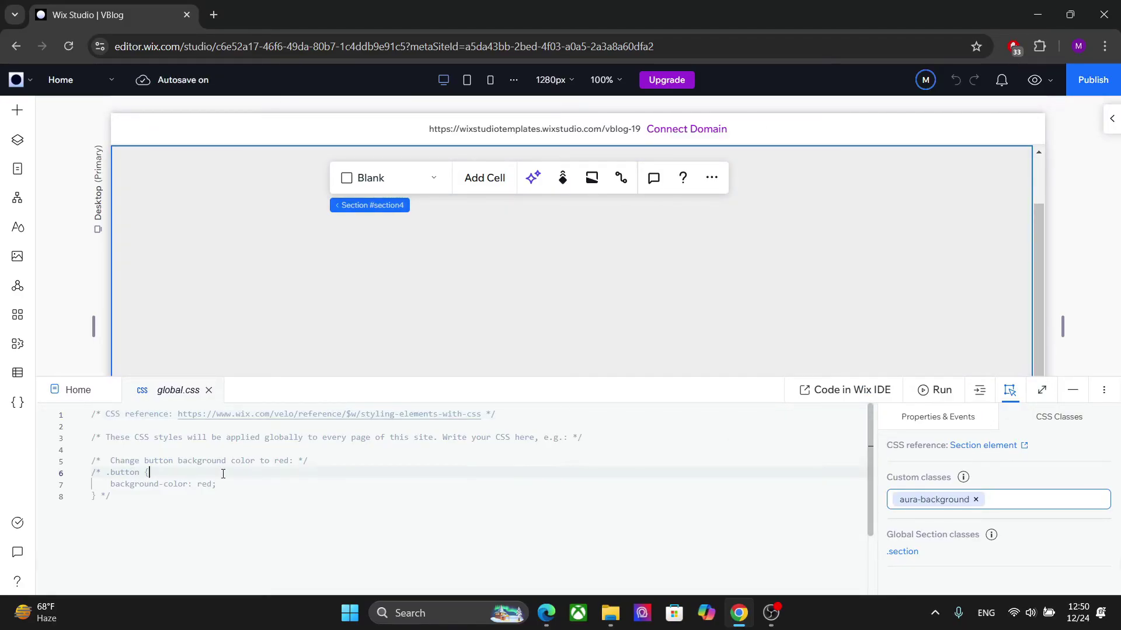
{"action": "key", "text": "ctrl+a"}
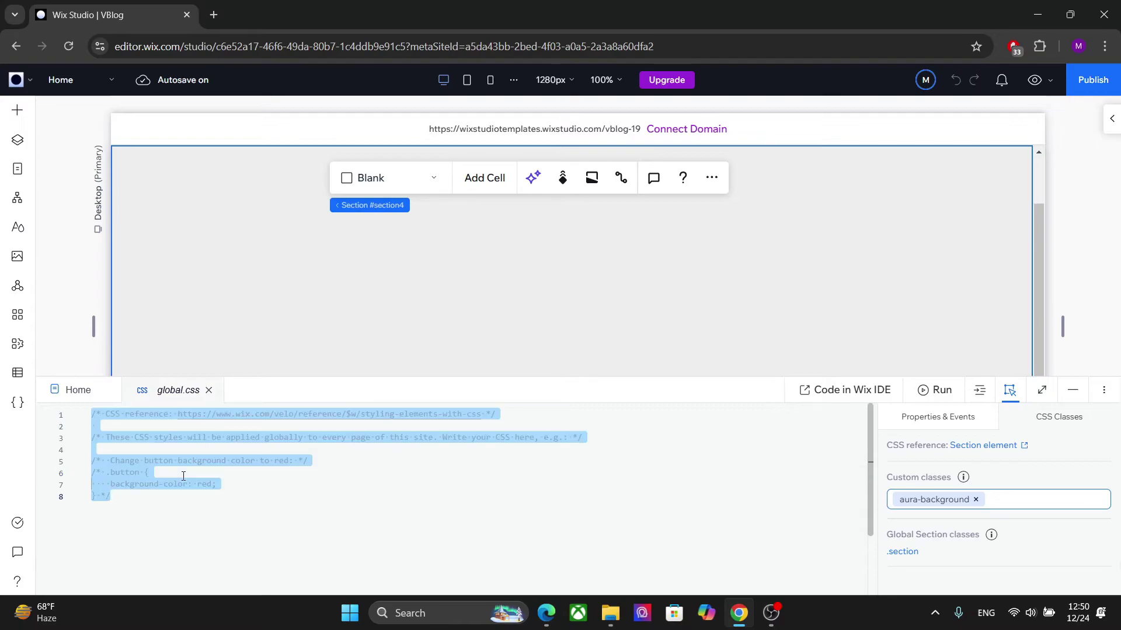
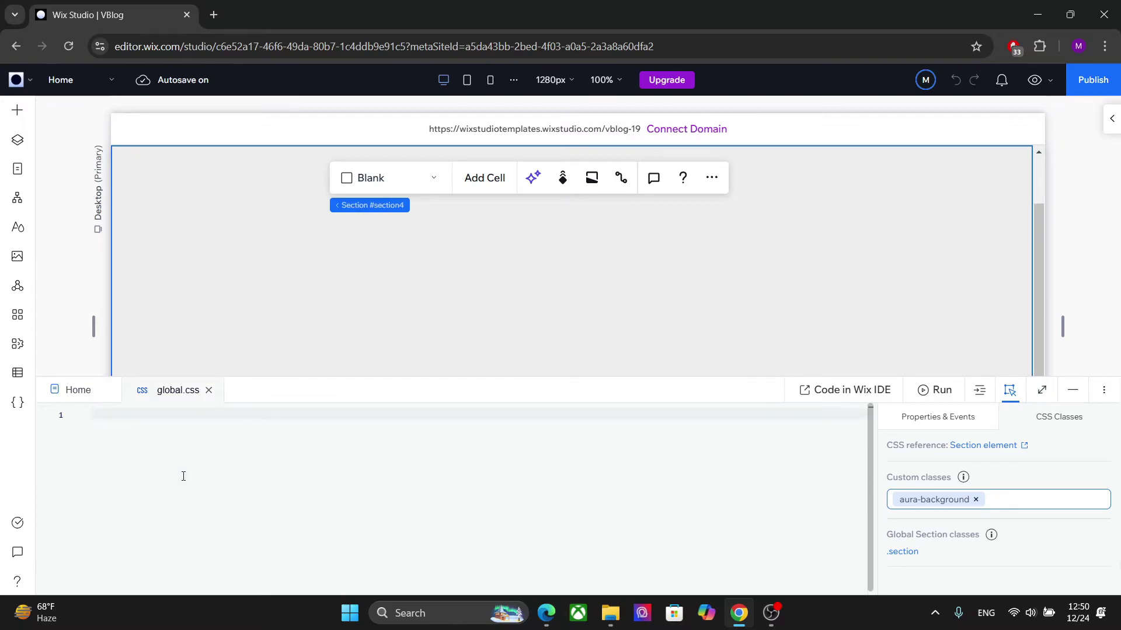
{"action": "type", "text": ".aura-background {   position: relative; /* For positioning child elements like the image */   background: radial-gradient(ellipse at center 70%,                 rgba(255, 255, 255, 0.7) 0%,                 rgba(255, 255, 0, 0.5) 25%,                 rgba(255, 165, 0, 0.4) 50%,                 rgba(255, 0, 0, 0.2) 75%,                 rgba(0, 0, 0, 0) 100%);   border-radius: 20px; /* Slightly rounded edges for aesthetic appeal */   box-shadow: 0 0 30px rgba(255, 255, 255, 0.6), 0 0 60px rgba(255, 165, 0, 0.5);   display: flex;   justify-content: center;   align-items: center;   overflow: hidden; /* To ensure the image stays within the aura */ }"}
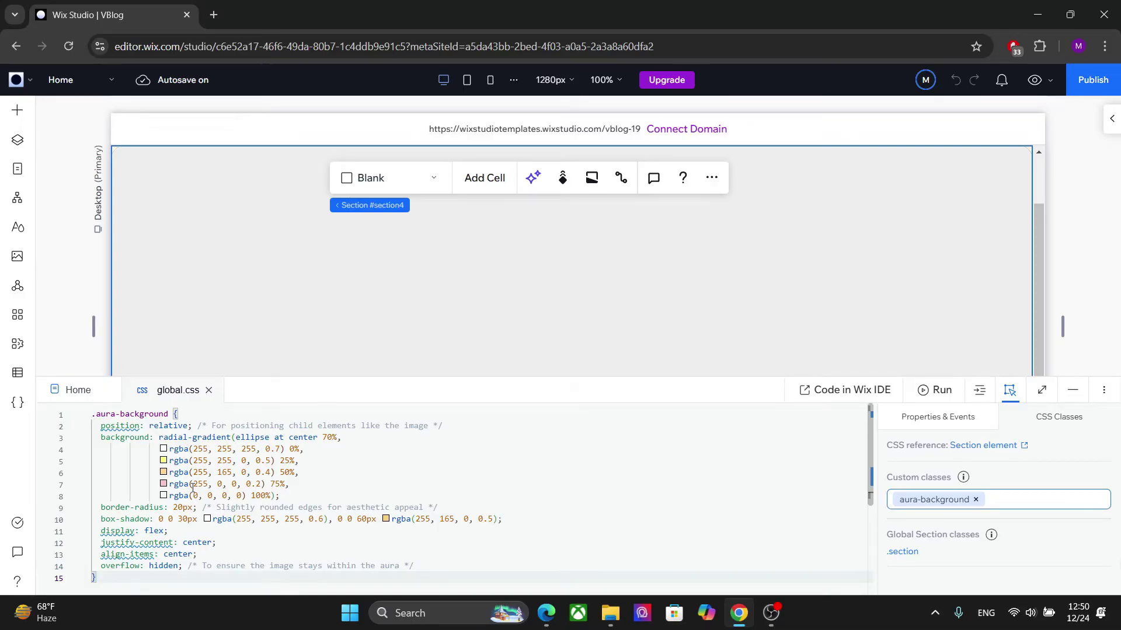
Assign the aura-background class to the container and move it below both images in the hero section's layer order.
{"action": "left_click", "coordinate": [435, 260]}
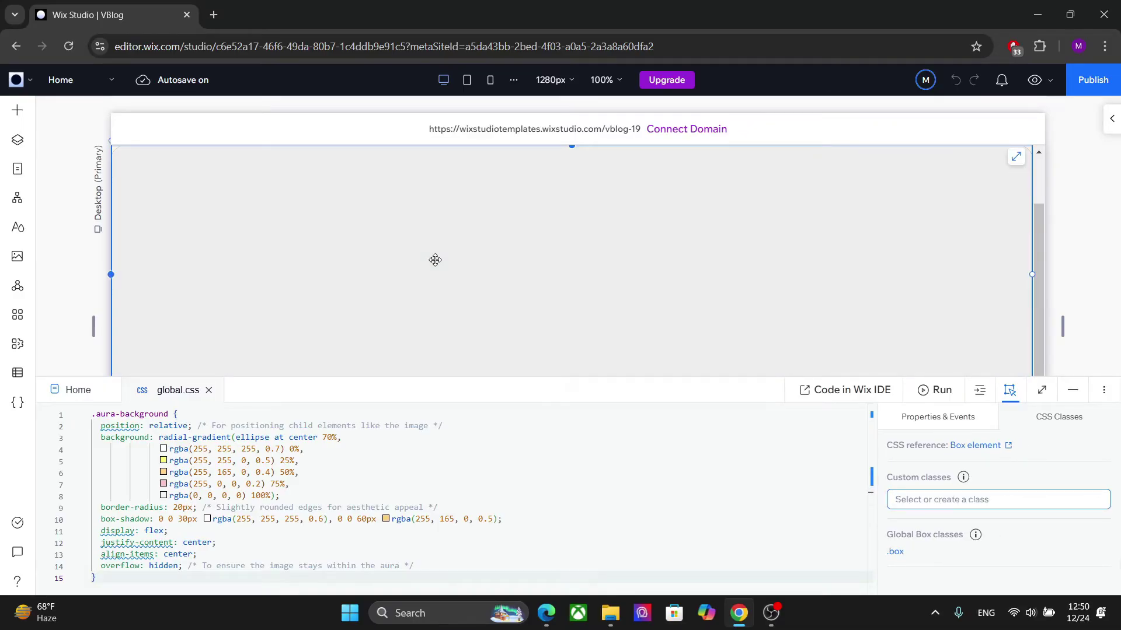
{"action": "left_click", "coordinate": [925, 500]}
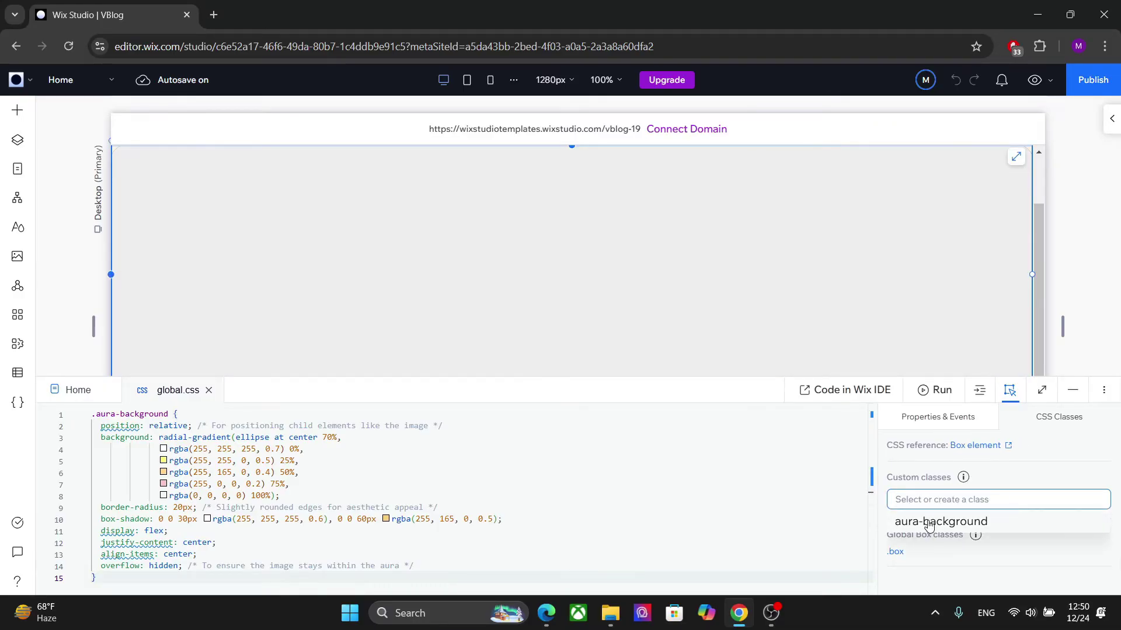
{"action": "left_click", "coordinate": [928, 523]}
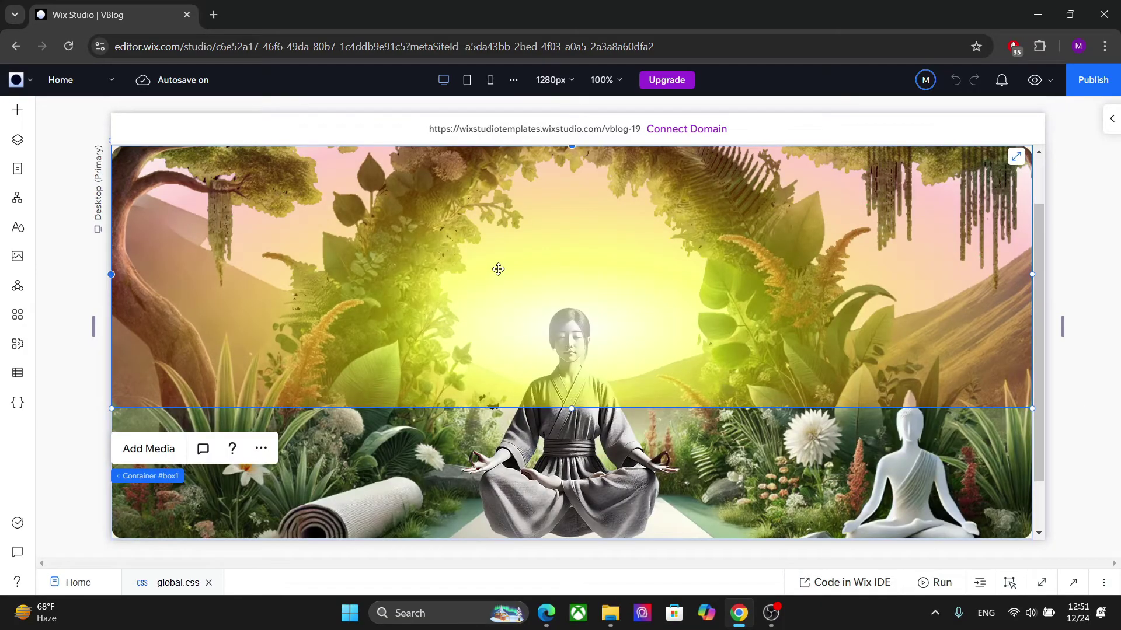
{"action": "left_click", "coordinate": [15, 150]}
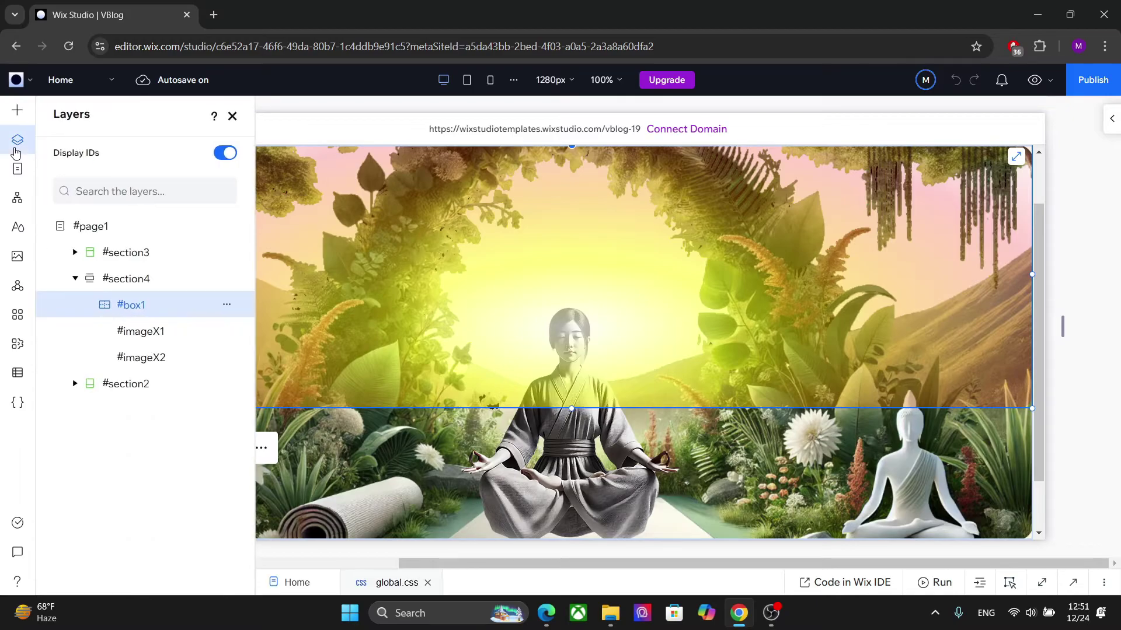
{"action": "left_click_drag", "start_coordinate": [133, 310], "coordinate": [129, 369]}
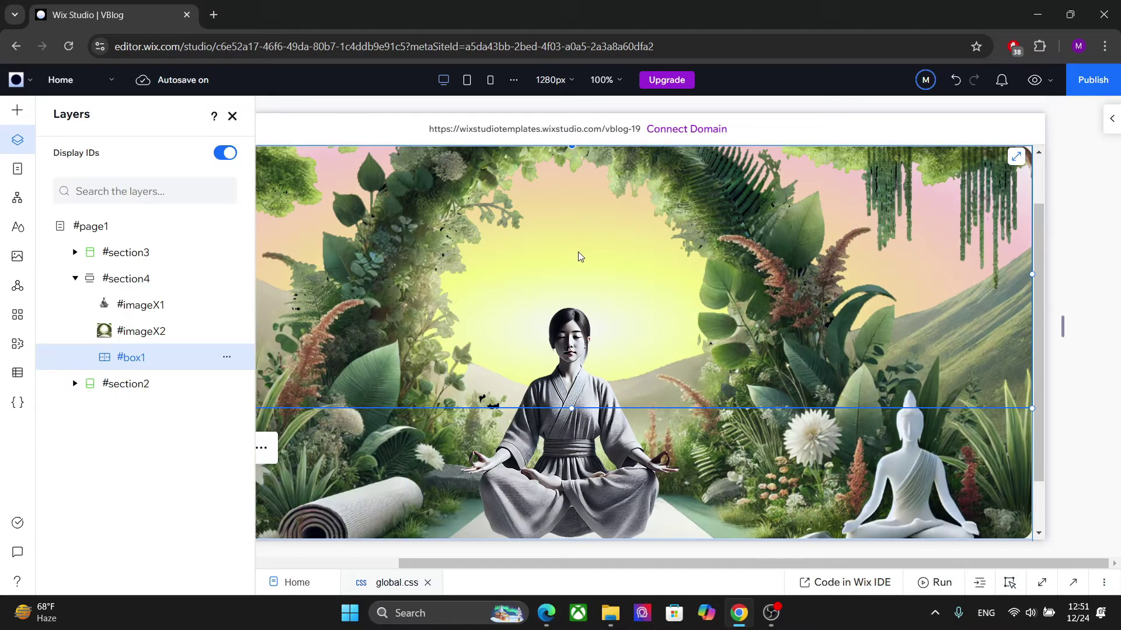
Add a Shape entrance animation to the container, previewing it with the oval and the circle and keeping the circle.
{"action": "left_click", "coordinate": [1111, 119]}
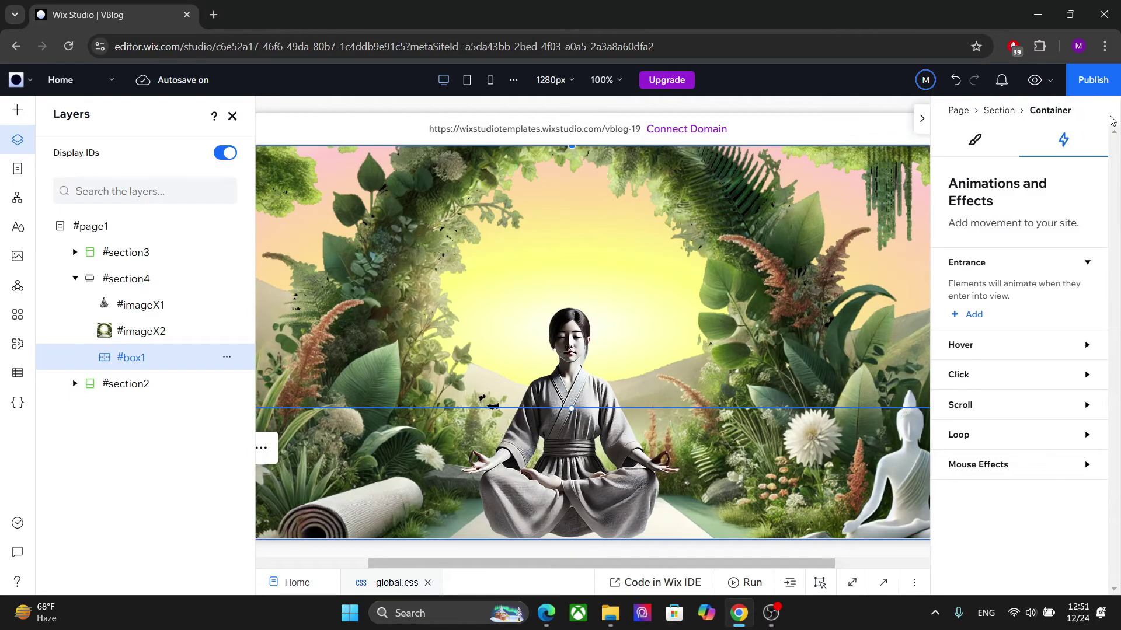
{"action": "left_click", "coordinate": [970, 314]}
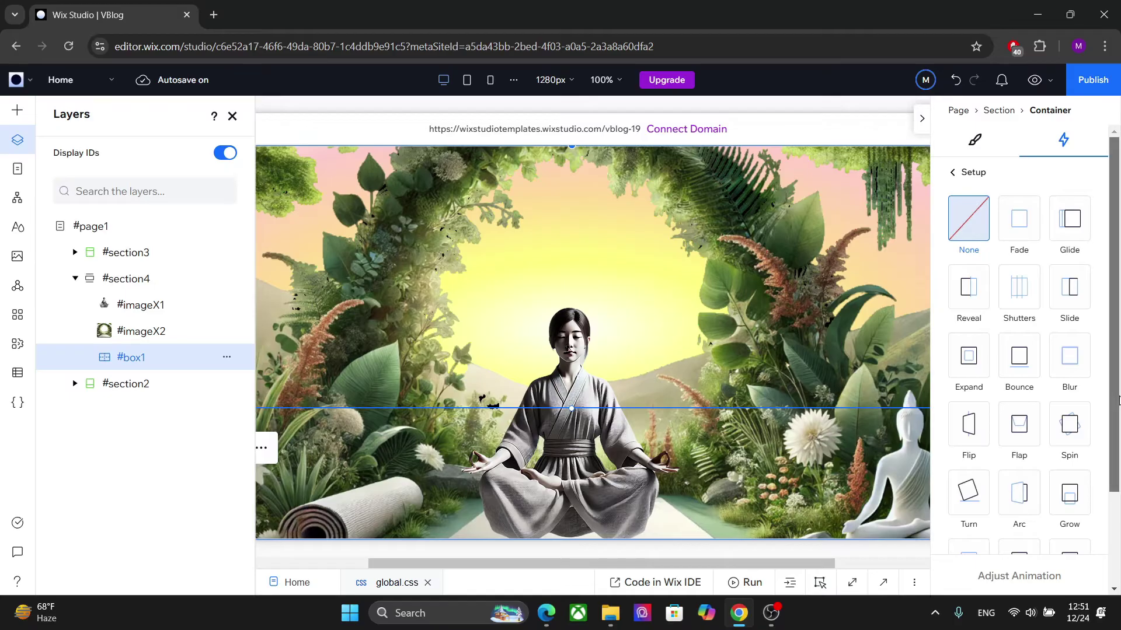
{"action": "scroll", "coordinate": [1118, 397], "scroll_direction": "down", "scroll_amount": 2}
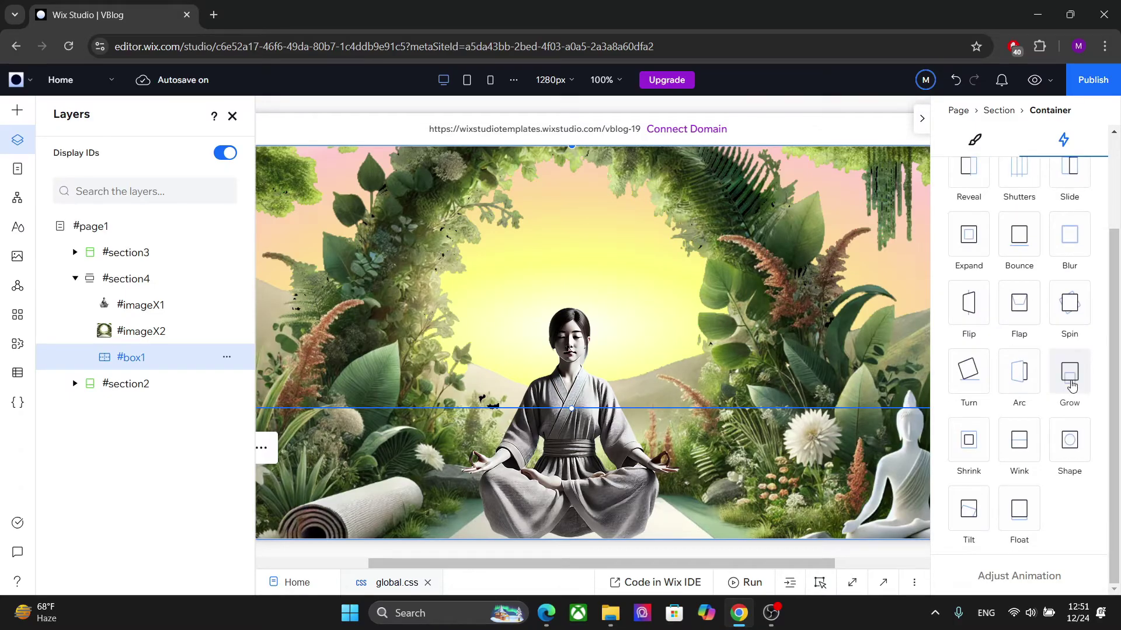
{"action": "left_click", "coordinate": [1072, 459]}
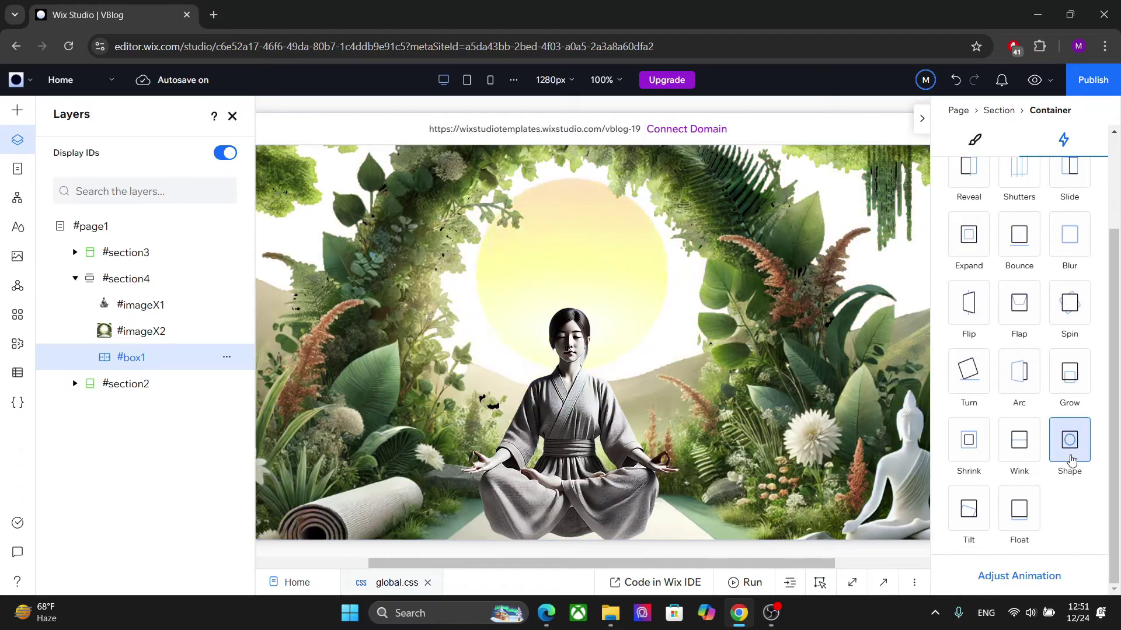
{"action": "left_click", "coordinate": [997, 577]}
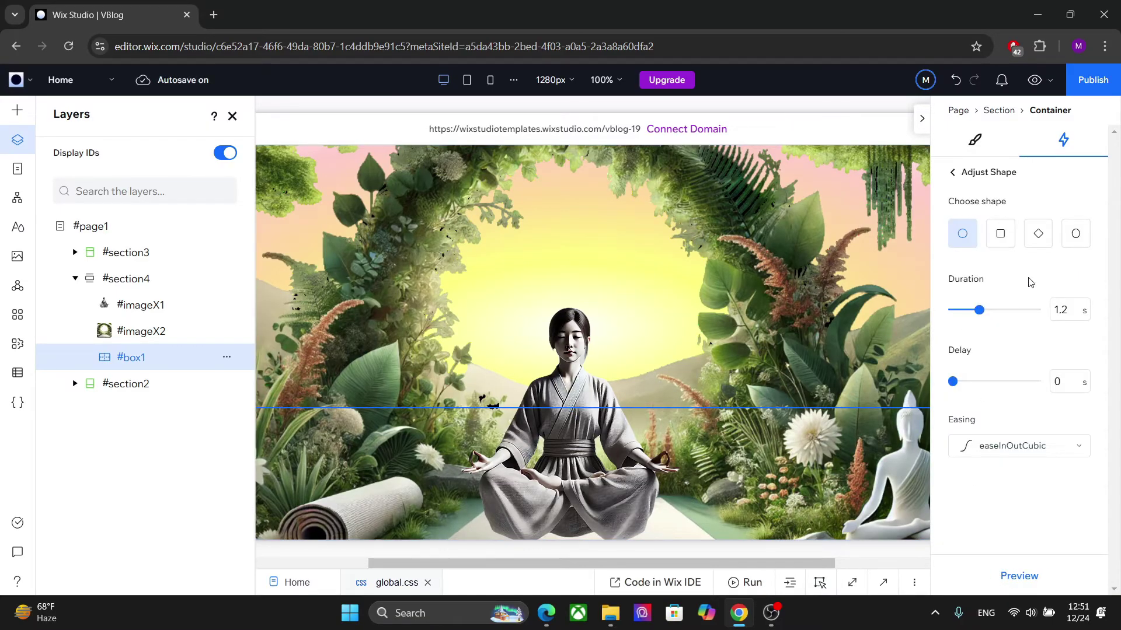
{"action": "left_click", "coordinate": [1079, 236]}
{"action": "left_click", "coordinate": [1011, 577]}
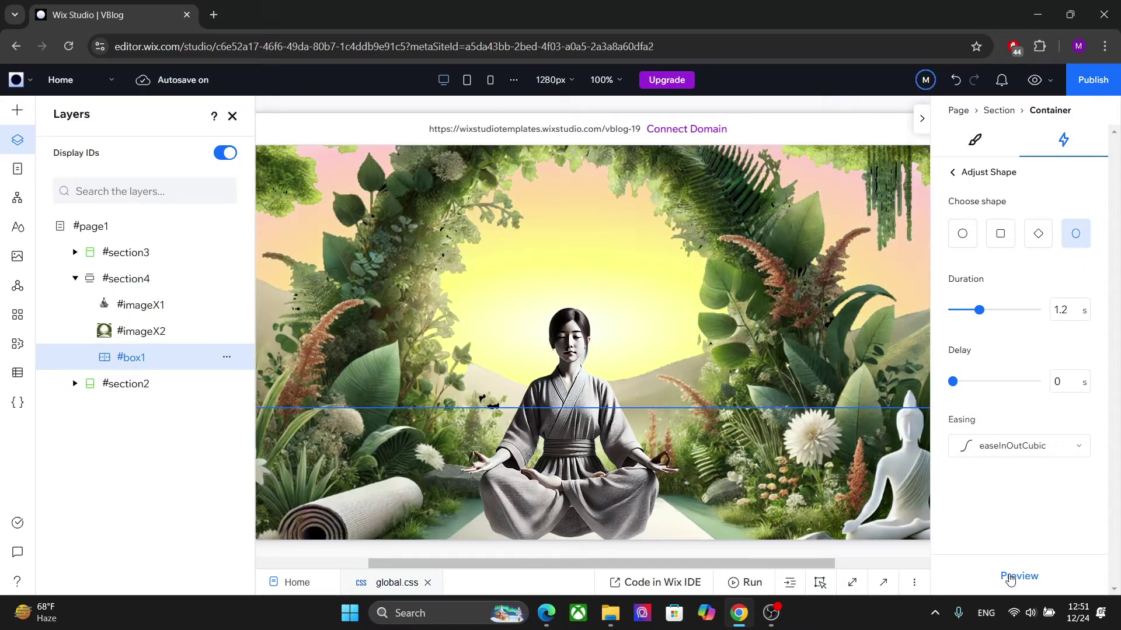
{"action": "left_click", "coordinate": [962, 233]}
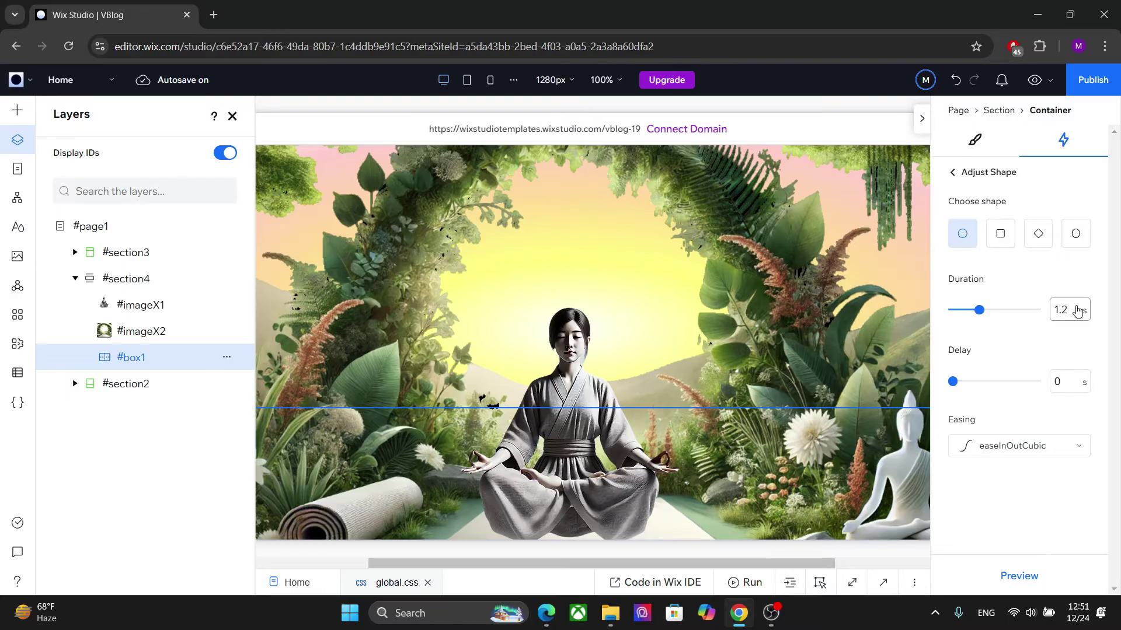
{"action": "left_click", "coordinate": [1036, 585]}
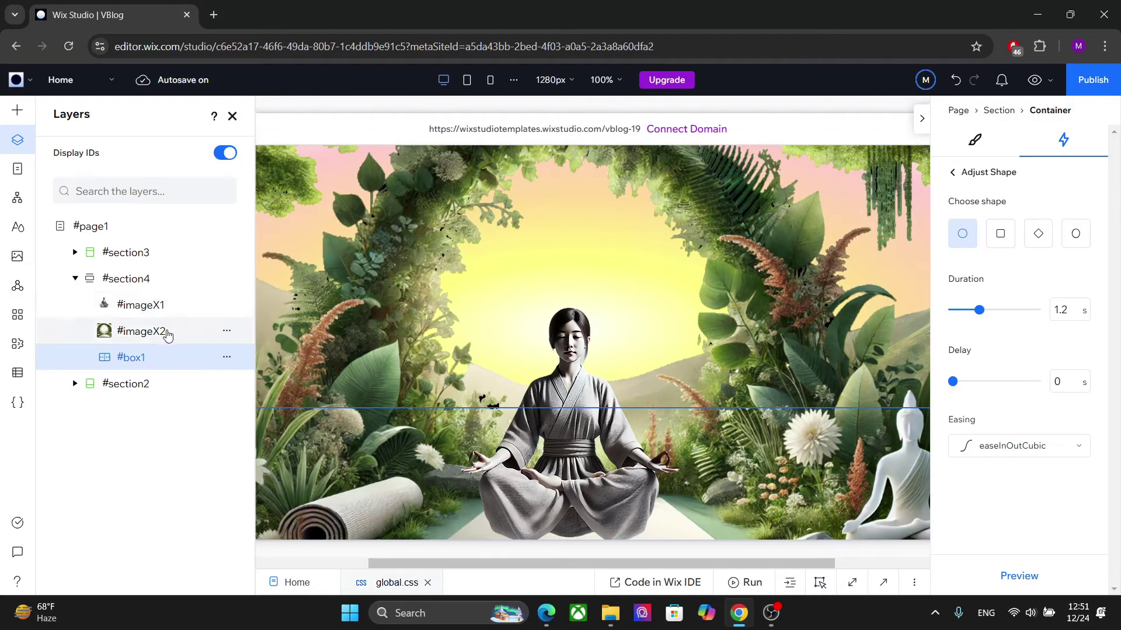
Set the container's Y position to 20 px.
{"action": "mouse_move", "coordinate": [141, 357]}
{"action": "left_mouse_down"}
{"action": "mouse_move", "coordinate": [141, 306]}
{"action": "mouse_move", "coordinate": [131, 371]}
{"action": "left_mouse_up"}
{"action": "left_click", "coordinate": [982, 145]}
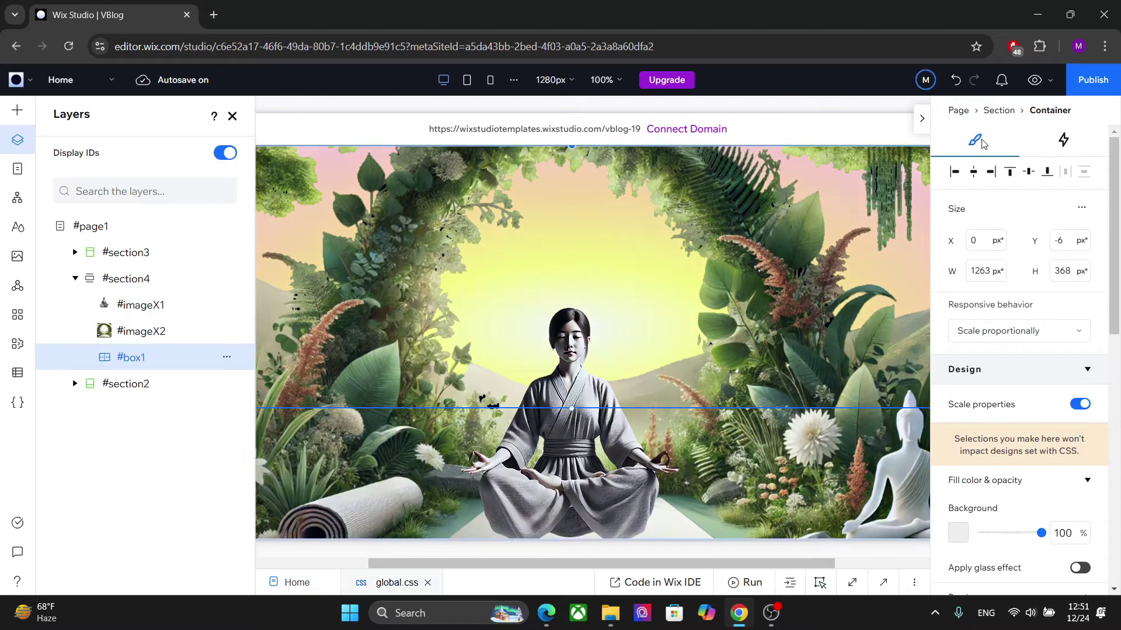
{"action": "left_click", "coordinate": [1111, 439]}
{"action": "scroll", "coordinate": [1111, 439], "scroll_direction": "down", "scroll_amount": 4}
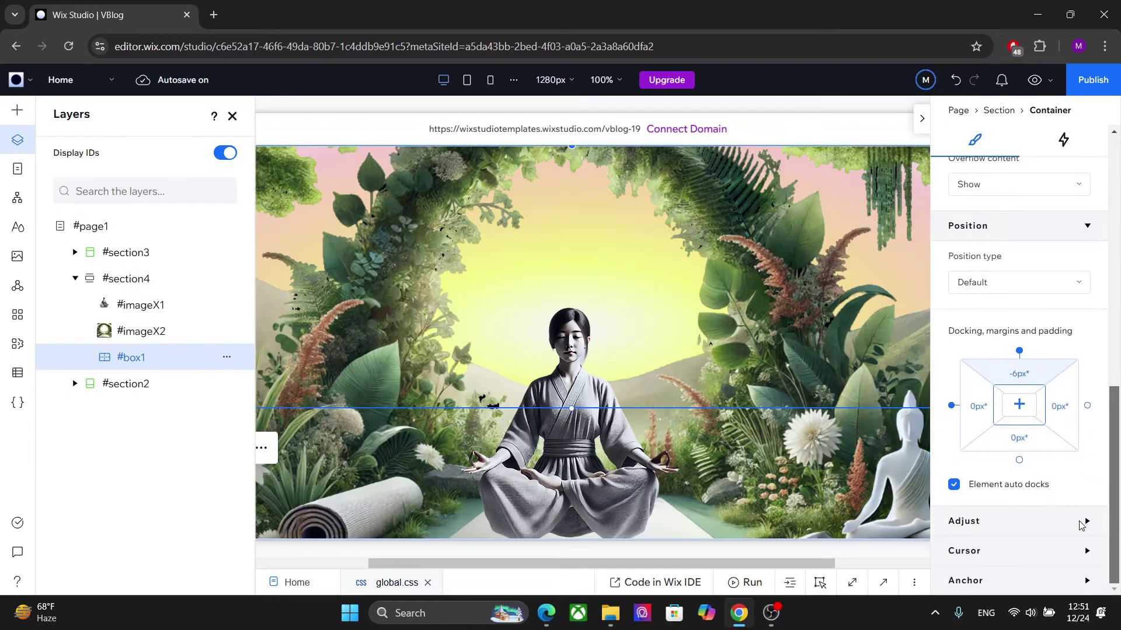
{"action": "scroll", "coordinate": [1111, 439], "scroll_direction": "up", "scroll_amount": 10}
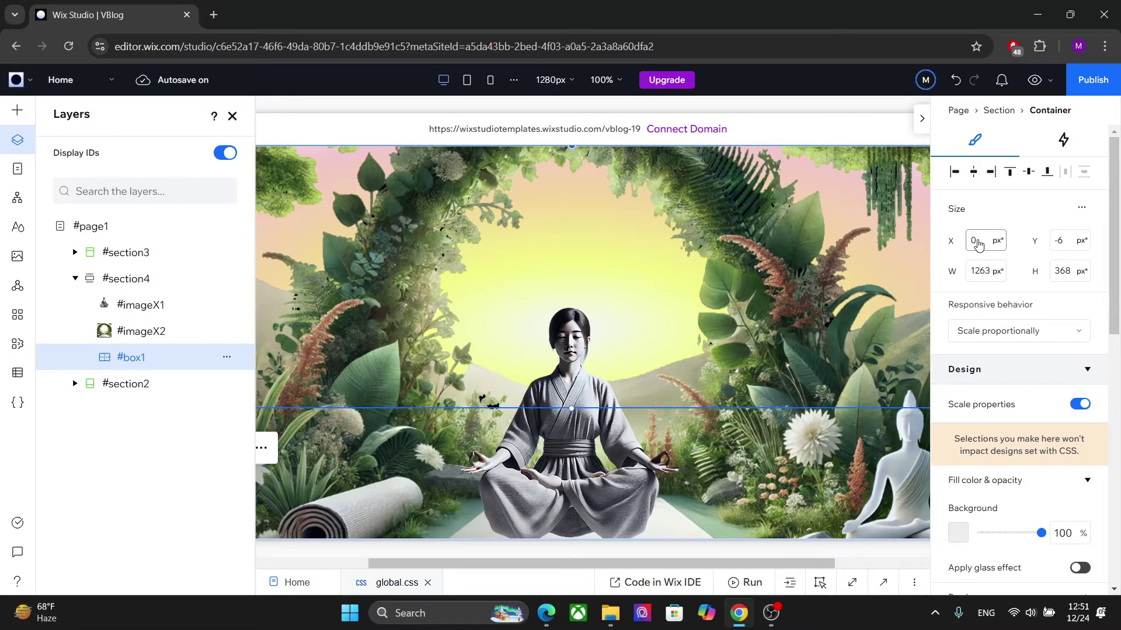
{"action": "left_click", "coordinate": [1065, 243]}
{"action": "key", "text": "Return"}
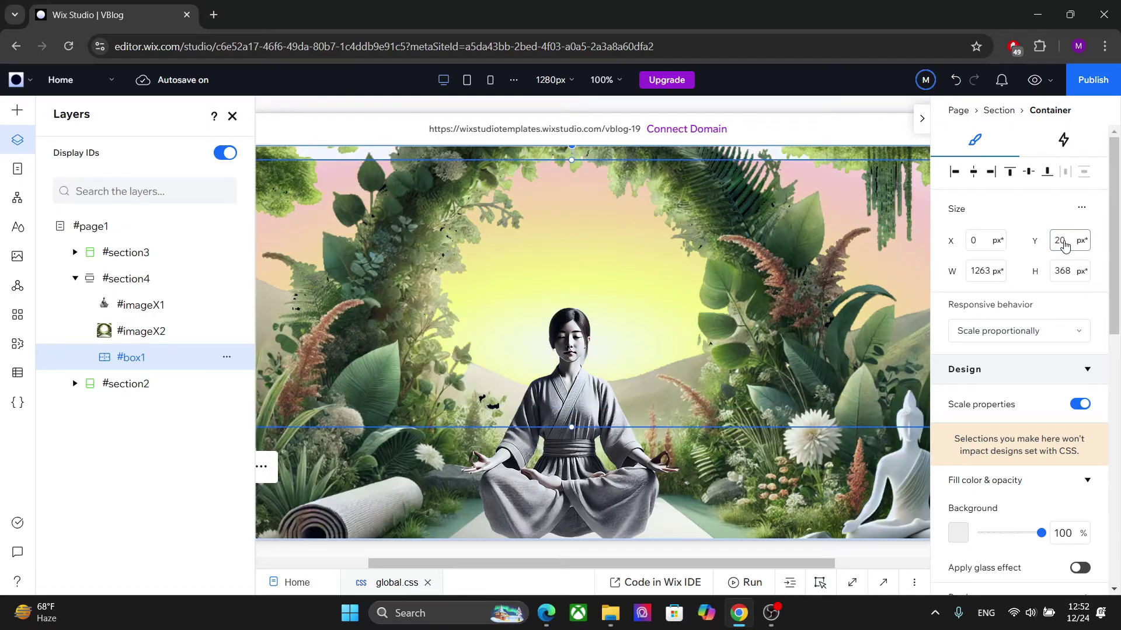
{"action": "left_click", "coordinate": [1064, 243]}
Stretch the container to fill the whole hero section.
{"action": "left_click", "coordinate": [921, 118]}
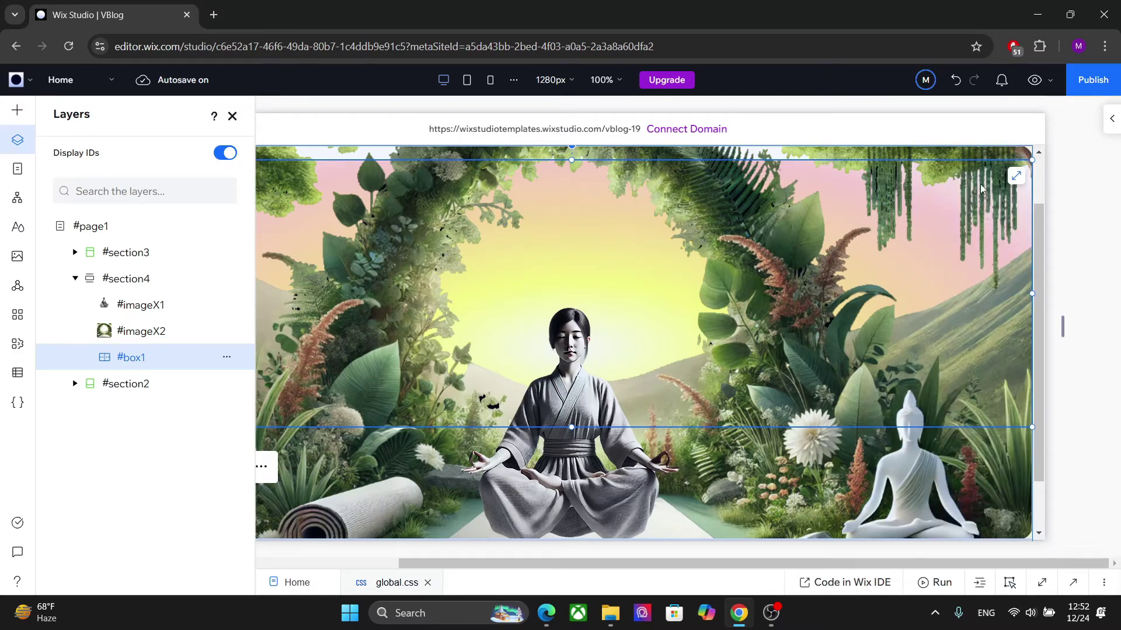
{"action": "left_click", "coordinate": [1017, 178]}
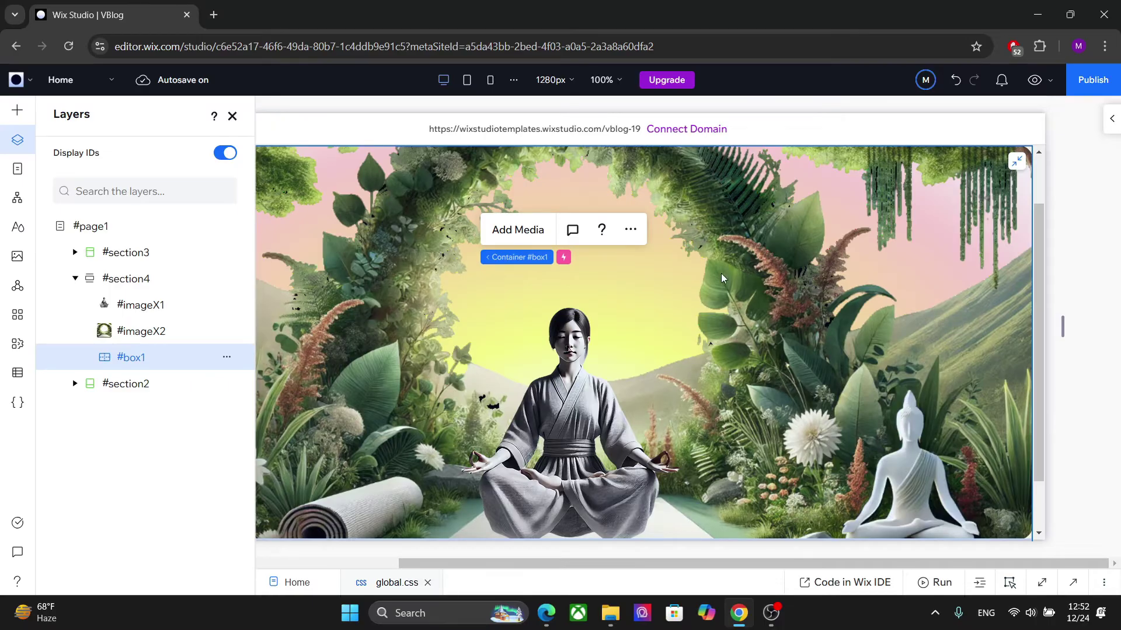
{"action": "left_click", "coordinate": [655, 275]}
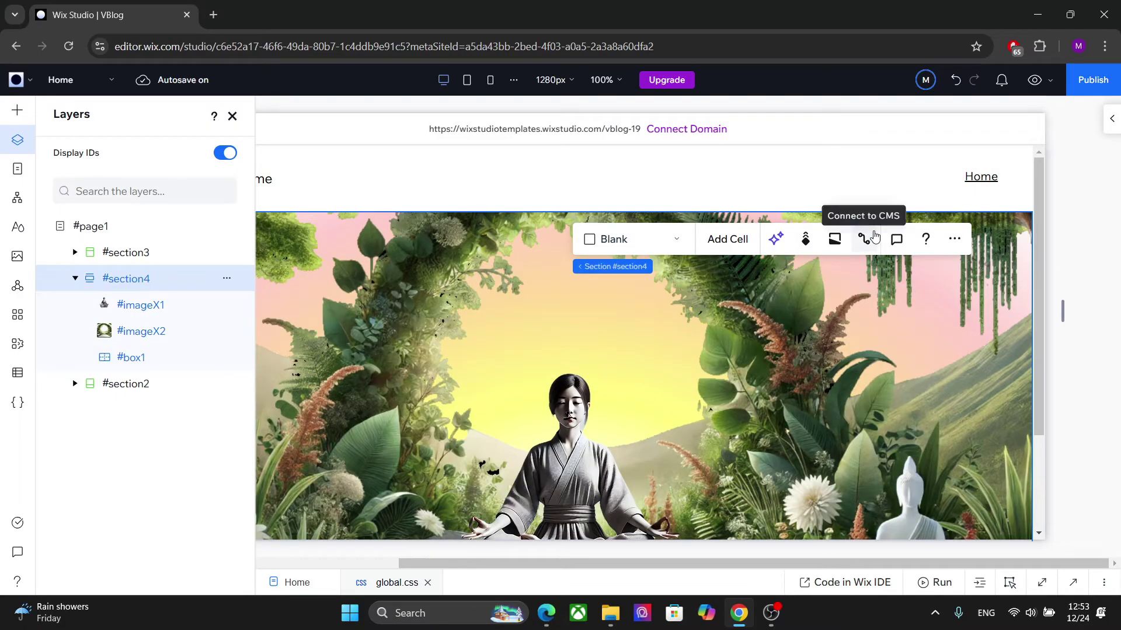
Preview the page as a test site in a separate browser tab and return to the editor.
{"action": "left_click", "coordinate": [1053, 81]}
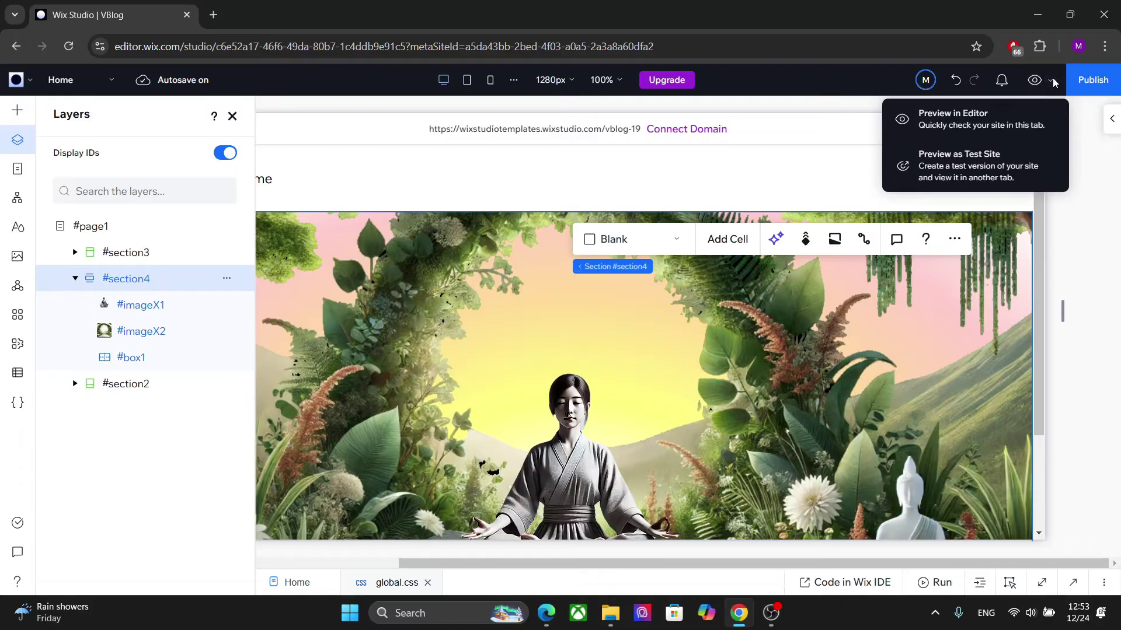
{"action": "left_click", "coordinate": [984, 171]}
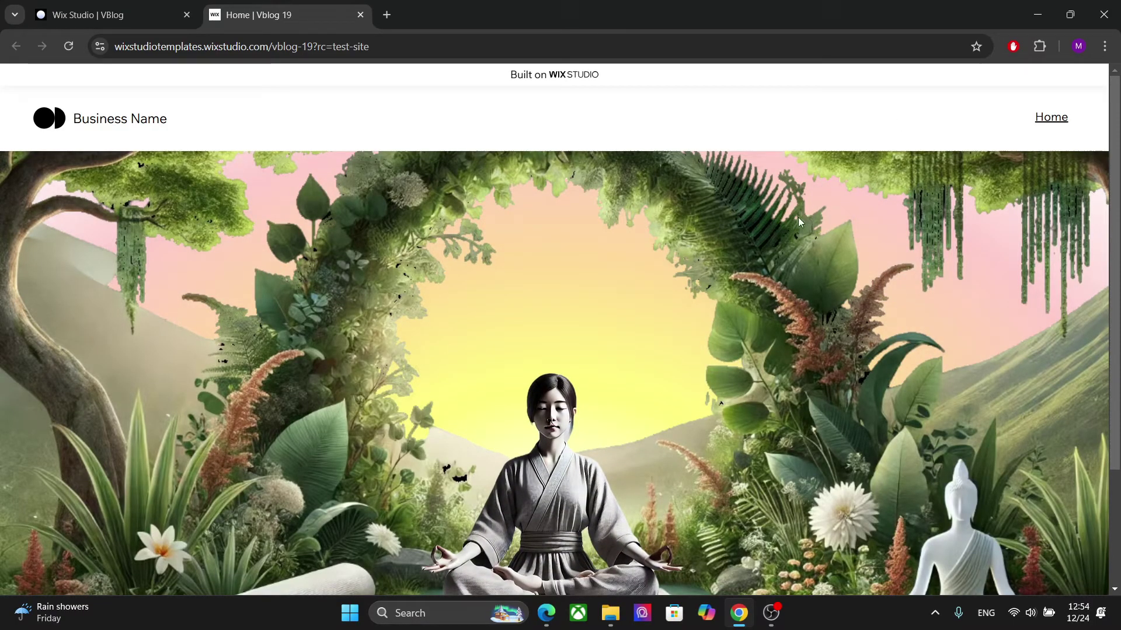
{"action": "left_click", "coordinate": [149, 14]}
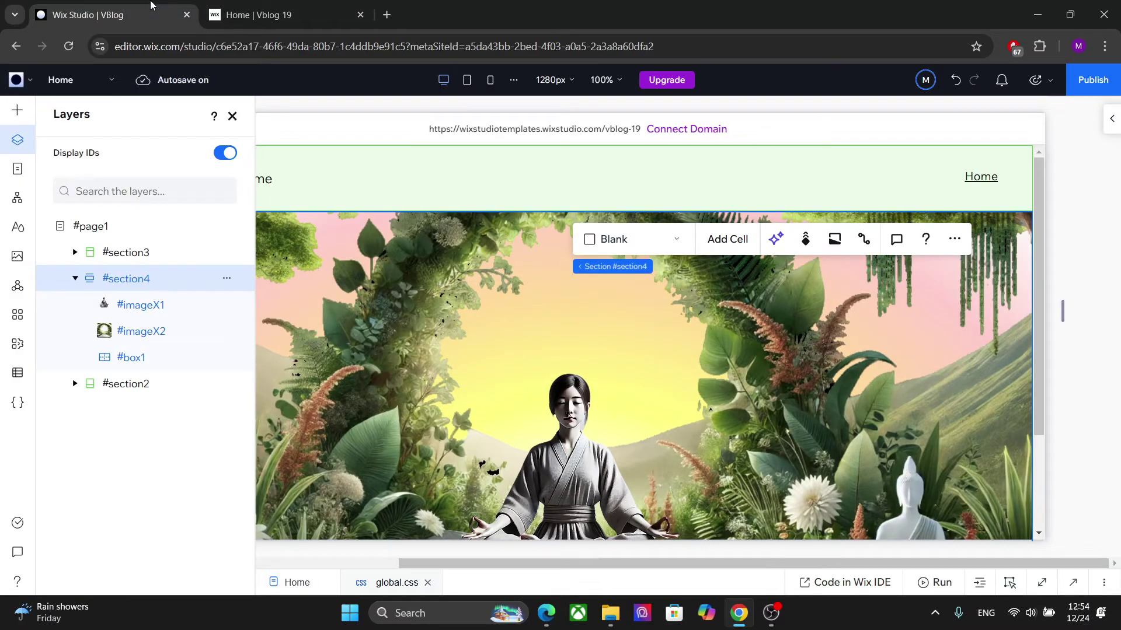
{"action": "left_click", "coordinate": [904, 203]}
{"action": "left_click", "coordinate": [1106, 119]}
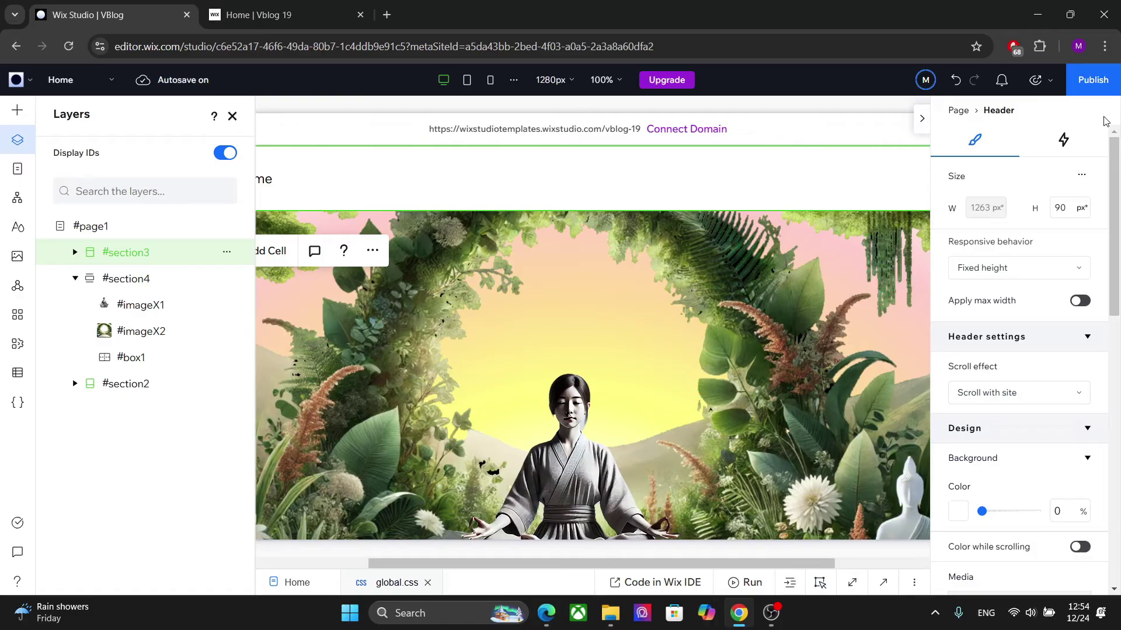
{"action": "left_click", "coordinate": [922, 118]}
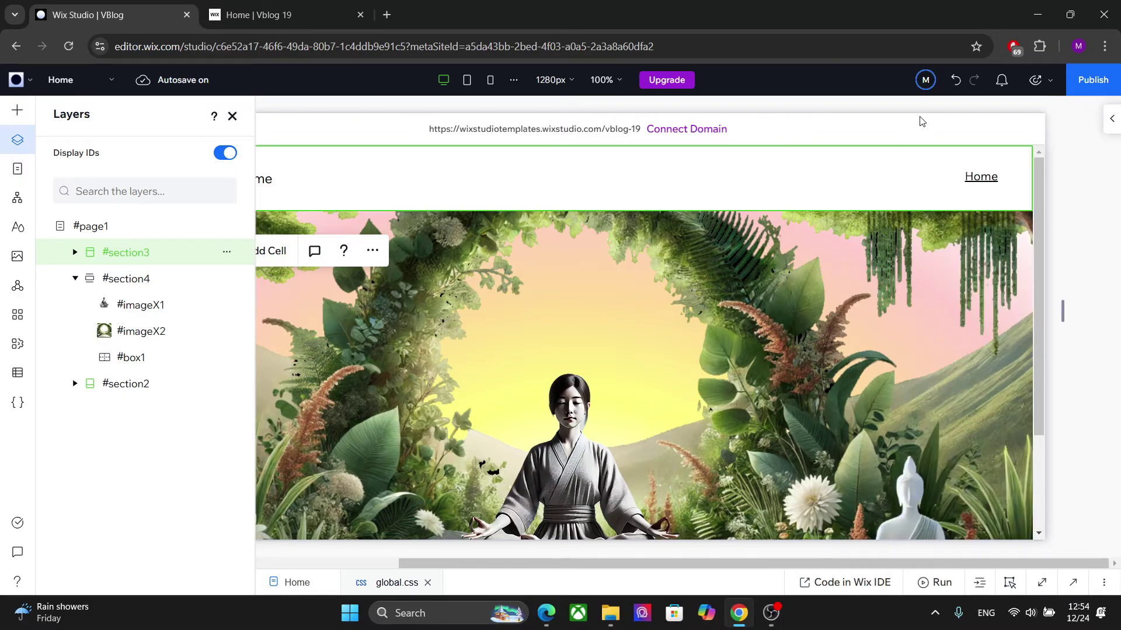
Shorten the hero section from its lower edge to a height of about 519 px.
{"action": "left_click_drag", "start_coordinate": [1038, 247], "coordinate": [1013, 416]}
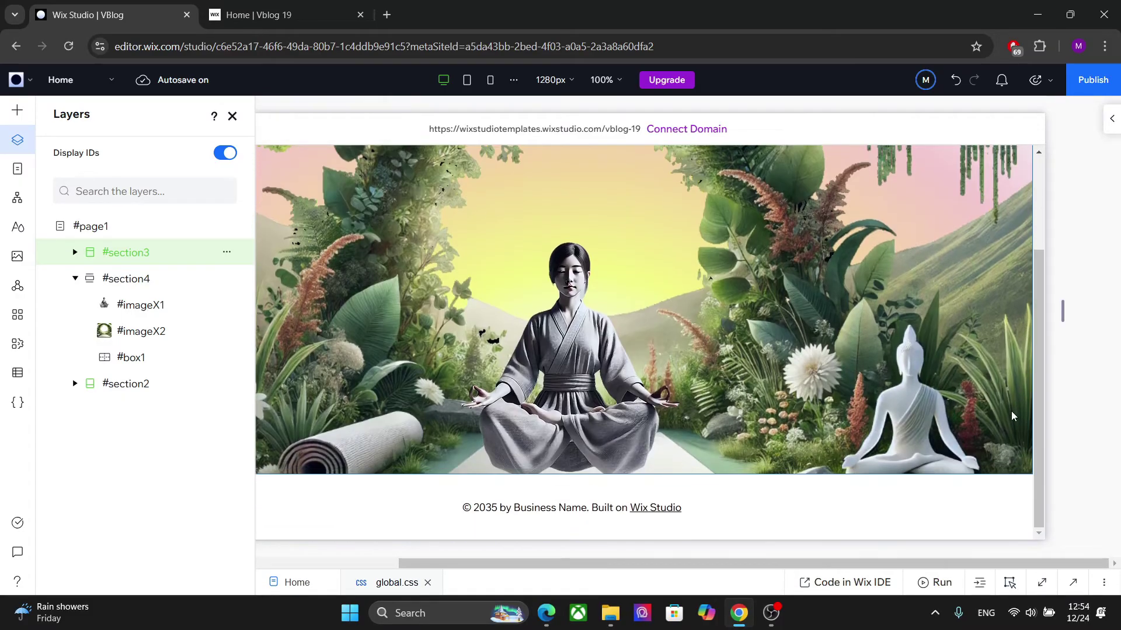
{"action": "left_click", "coordinate": [835, 432]}
{"action": "left_click_drag", "start_coordinate": [805, 474], "coordinate": [788, 430]}
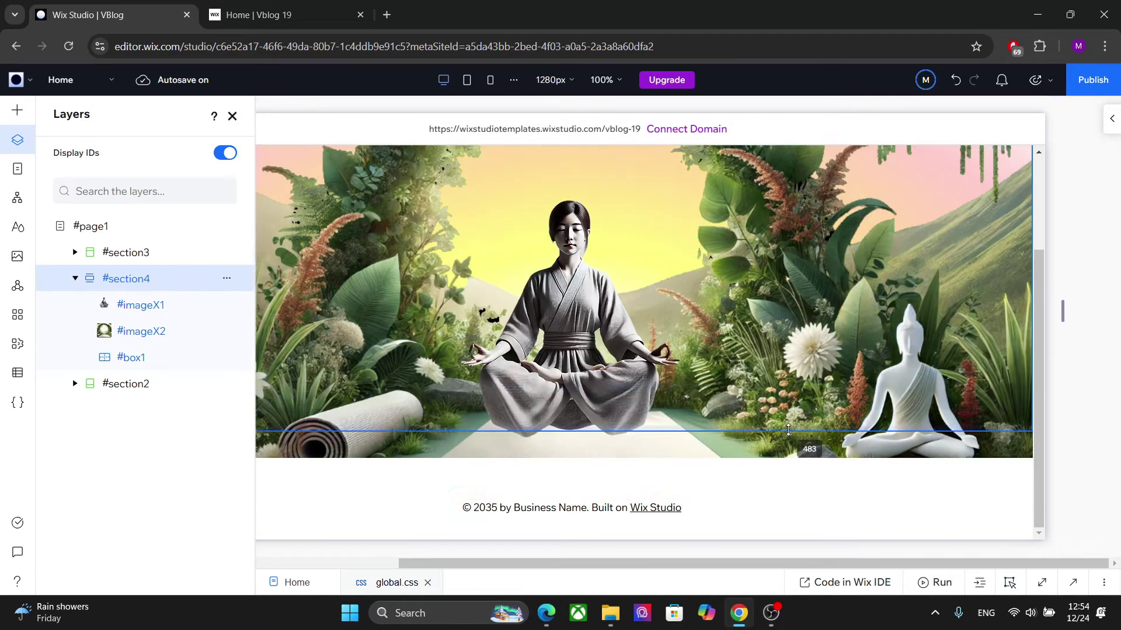
Adjust the container's Shape entrance animation to 2.5 s duration, 0.5 s delay and easeInOutSine easing, and preview it on the test site.
{"action": "left_click", "coordinate": [111, 357]}
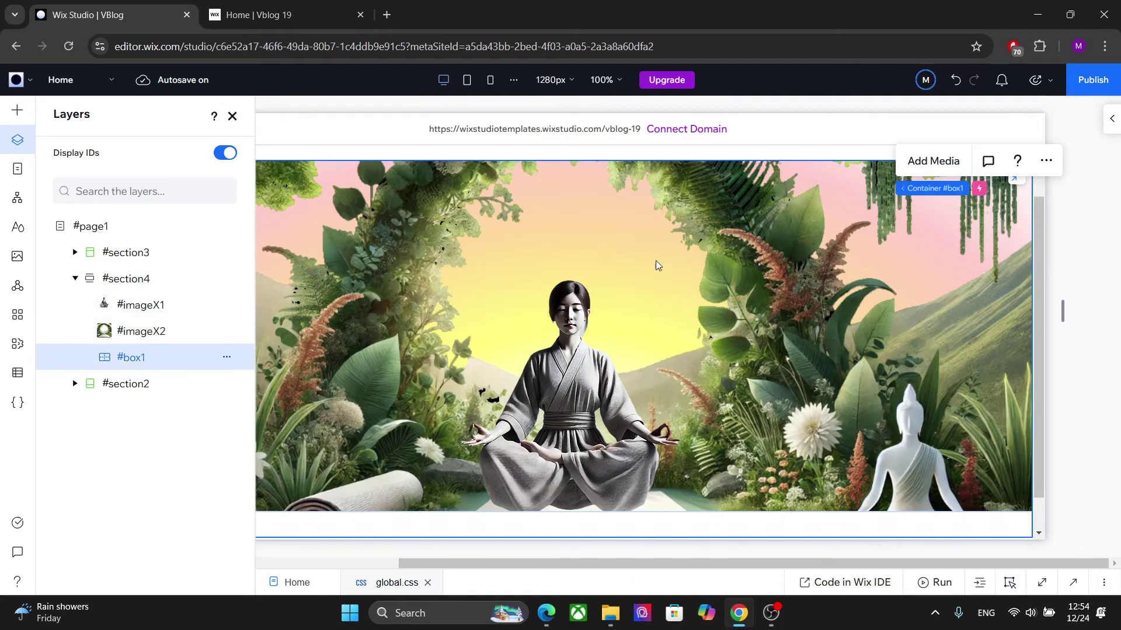
{"action": "left_click", "coordinate": [1112, 120]}
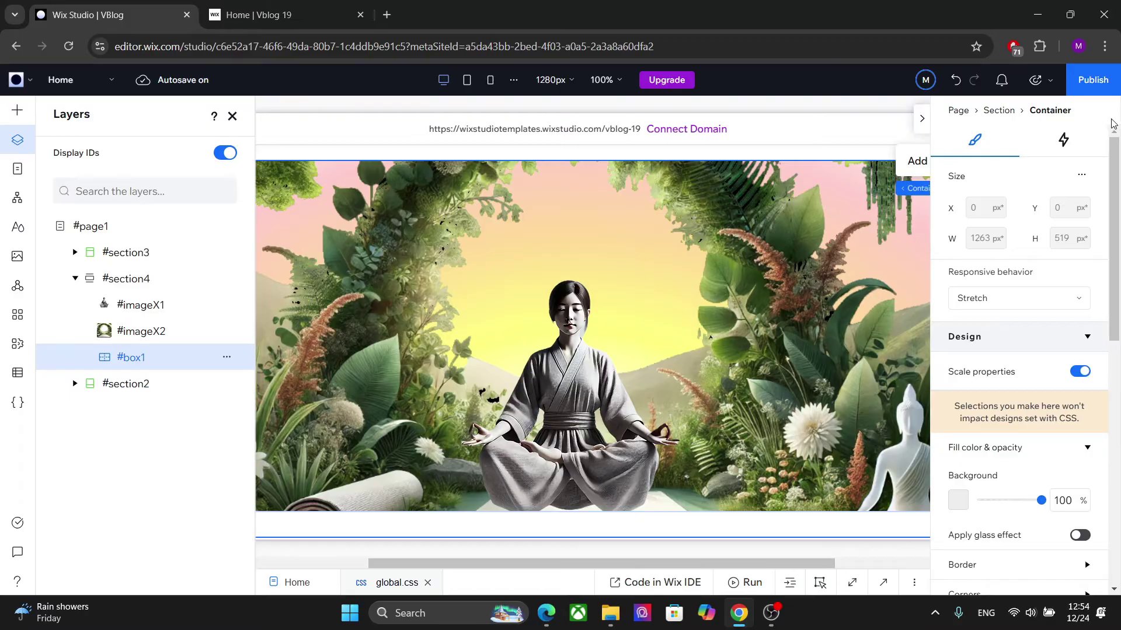
{"action": "left_click", "coordinate": [1064, 140]}
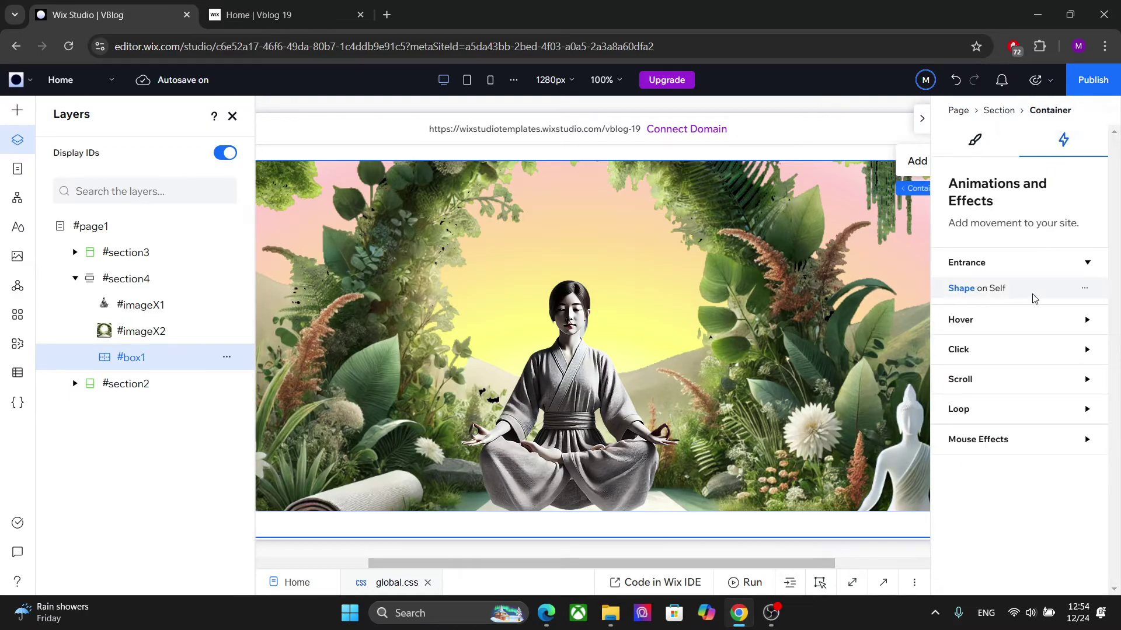
{"action": "left_click", "coordinate": [991, 293]}
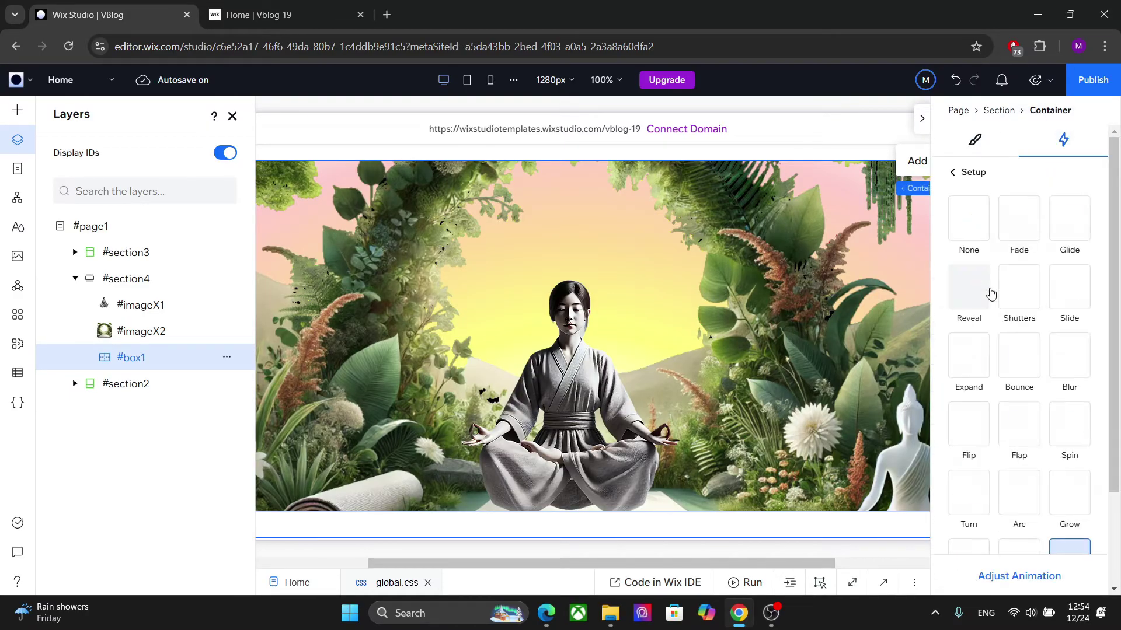
{"action": "left_click", "coordinate": [1001, 576]}
{"action": "left_click_drag", "start_coordinate": [980, 311], "coordinate": [1008, 313]}
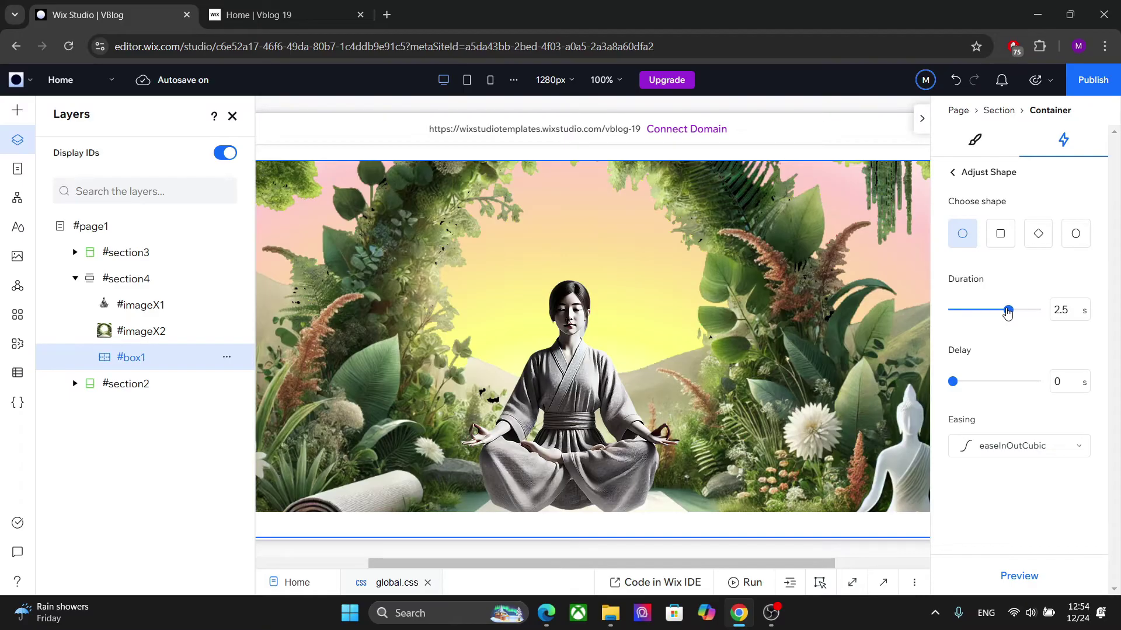
{"action": "left_click_drag", "start_coordinate": [953, 387], "coordinate": [957, 387]}
{"action": "left_click", "coordinate": [992, 446]}
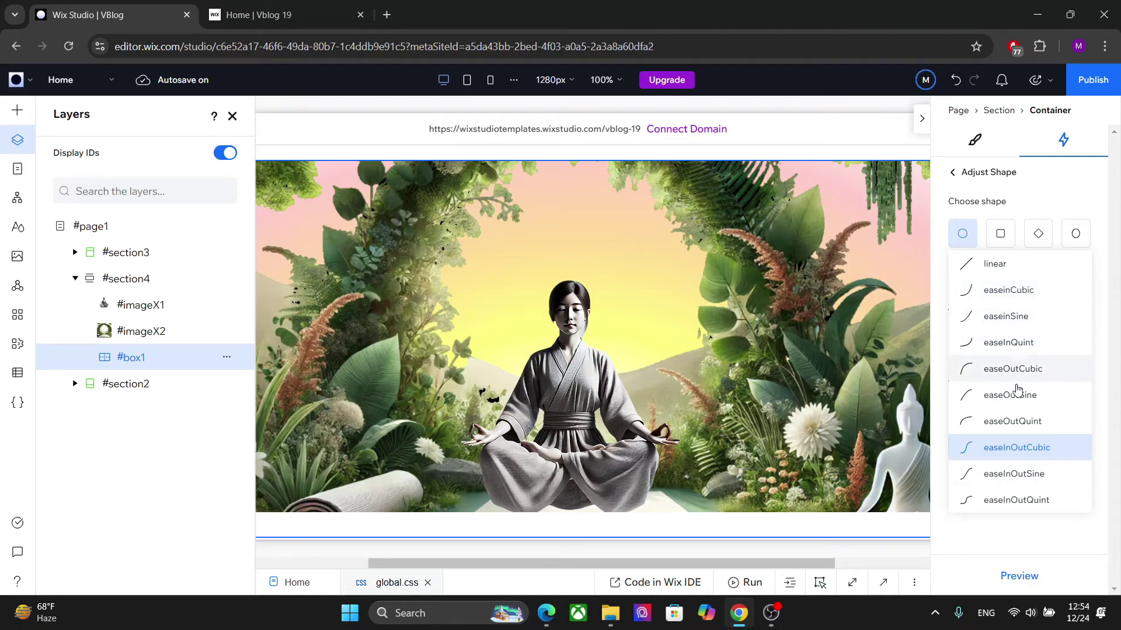
{"action": "left_click", "coordinate": [1004, 475]}
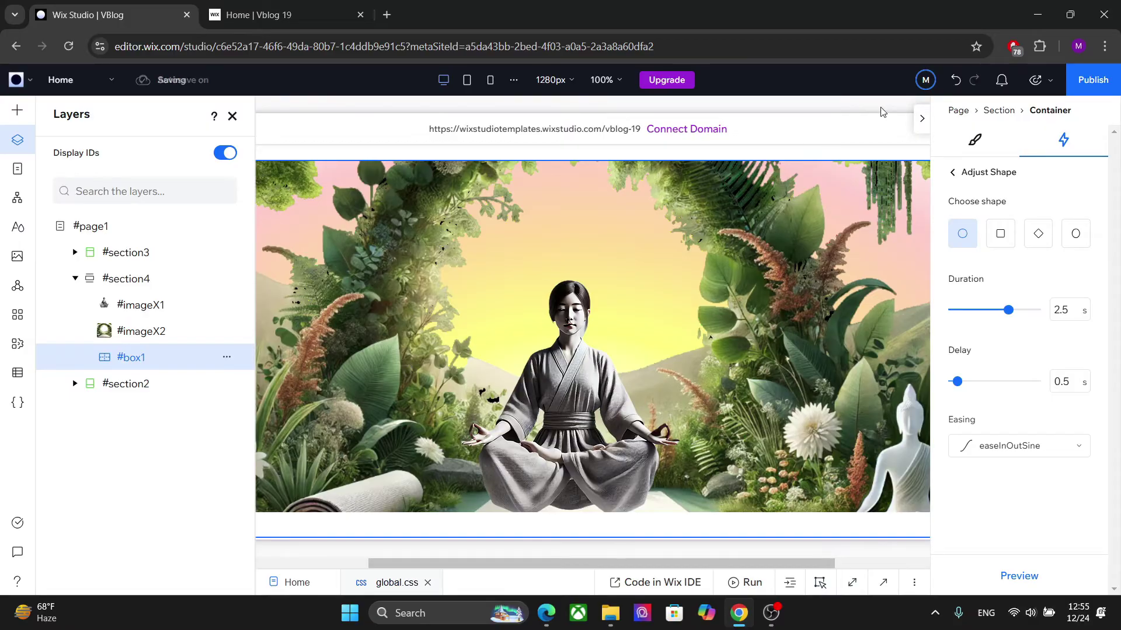
{"action": "left_click", "coordinate": [1031, 87]}
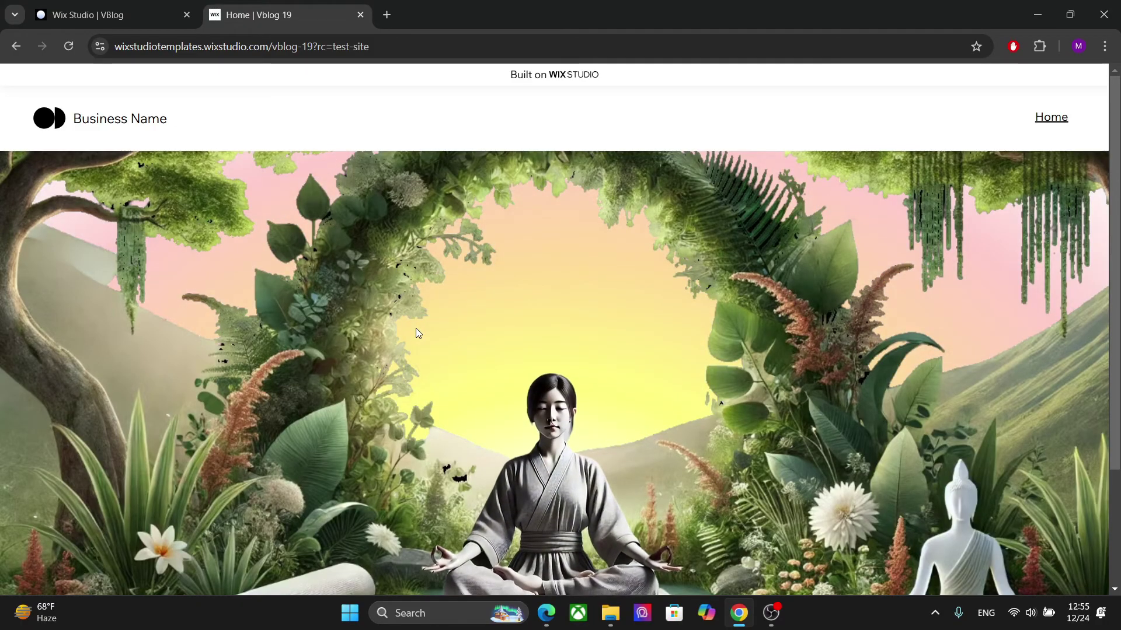
Close the old preview, check the reveal animation in a fresh test-site preview, and return to the editor.
{"action": "left_click", "coordinate": [361, 15]}
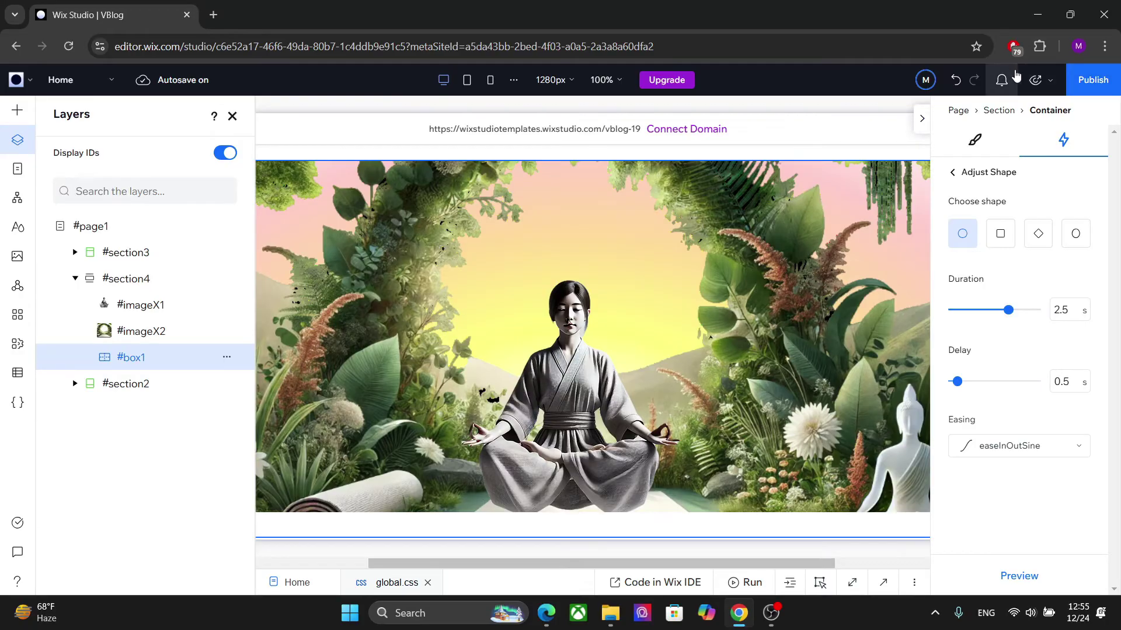
{"action": "left_click", "coordinate": [1035, 79]}
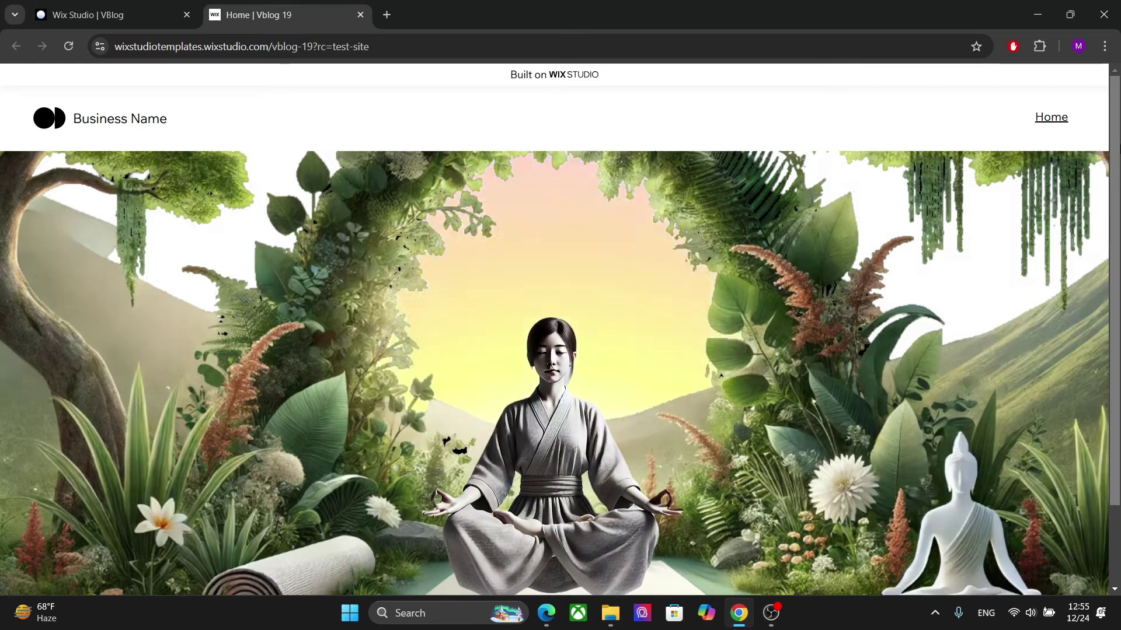
{"action": "scroll", "coordinate": [1116, 136], "scroll_direction": "down", "scroll_amount": 1}
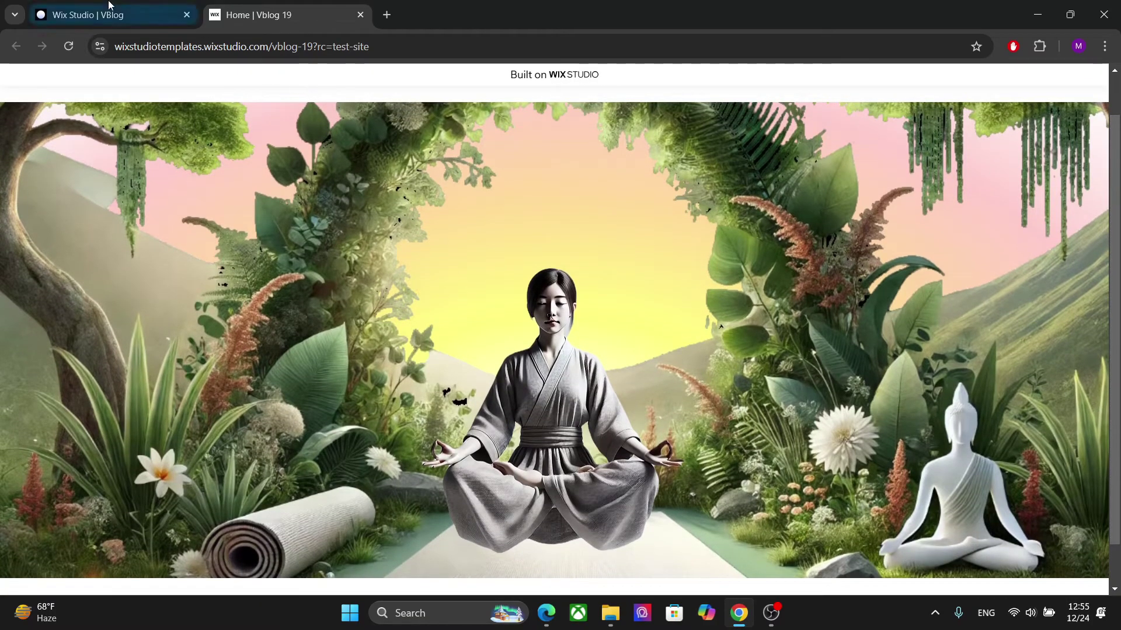
{"action": "left_click", "coordinate": [108, 5]}
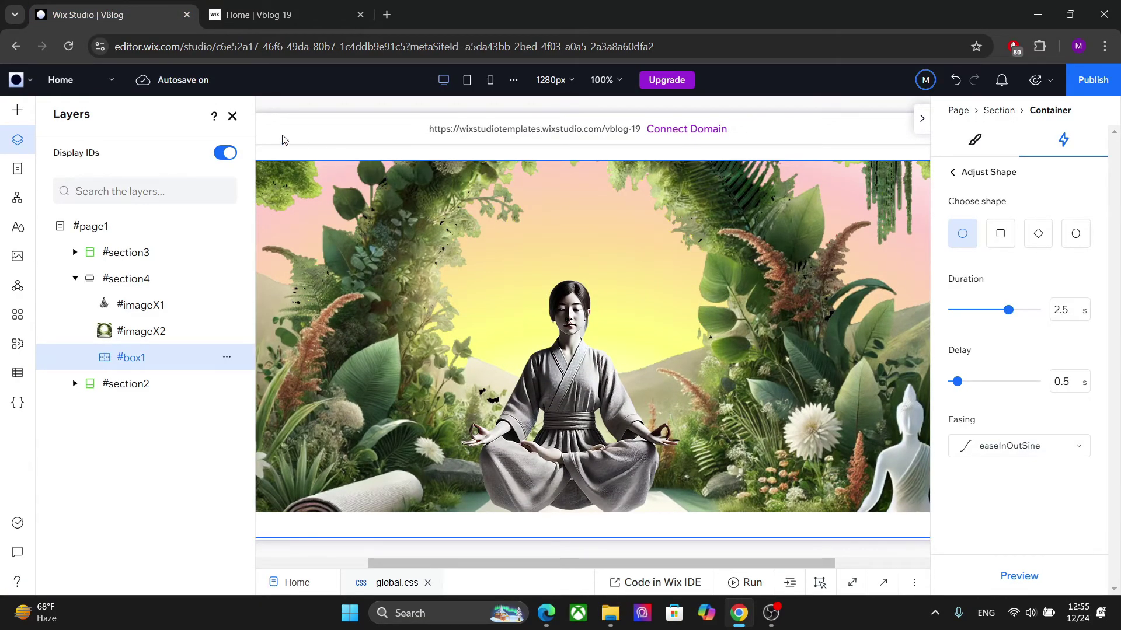
Add a Heading 1 text element to the hero section above the meditating figure.
{"action": "left_click", "coordinate": [17, 110]}
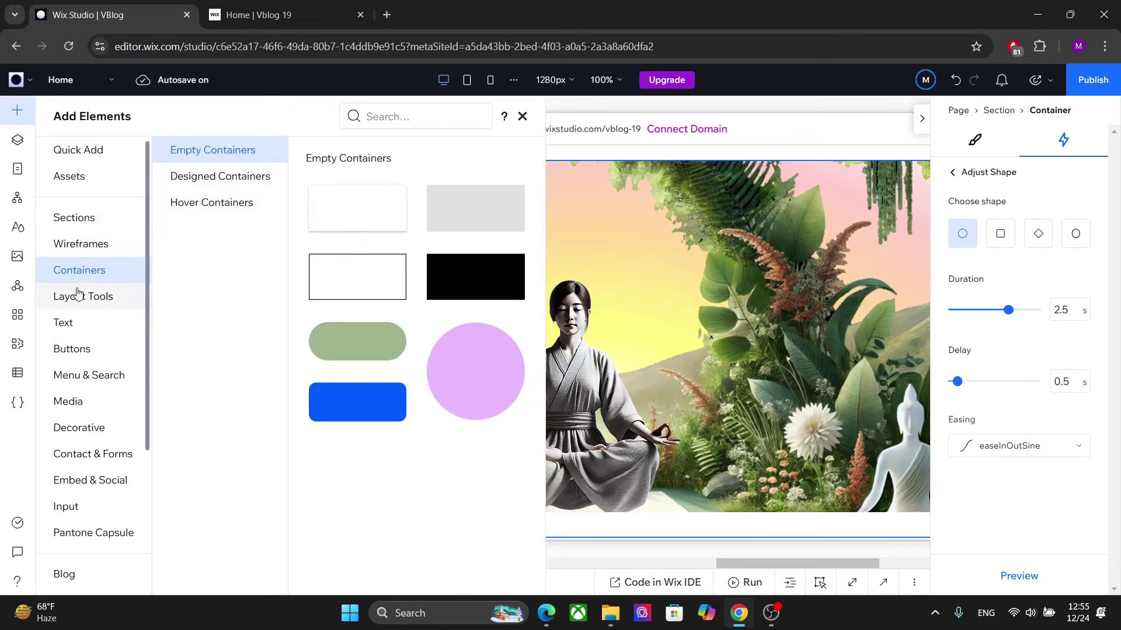
{"action": "left_click", "coordinate": [71, 326]}
{"action": "left_click_drag", "start_coordinate": [350, 196], "coordinate": [627, 262]}
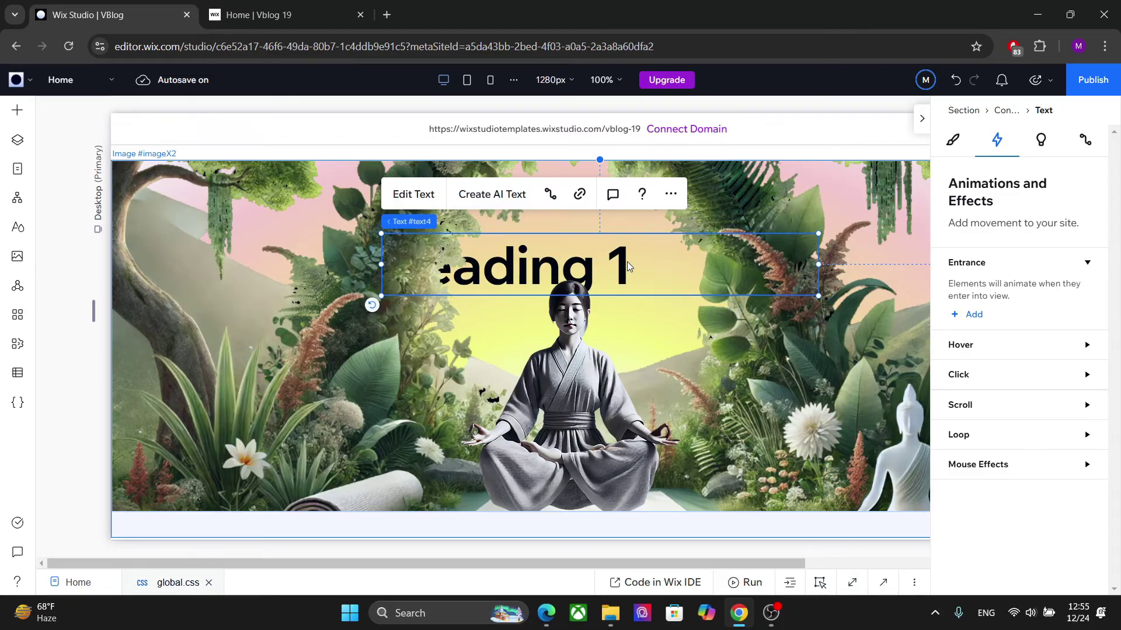
Change the heading's font to Dancing Script Regular.
{"action": "left_click", "coordinate": [953, 139]}
{"action": "scroll", "coordinate": [1007, 212], "scroll_direction": "down", "scroll_amount": 5}
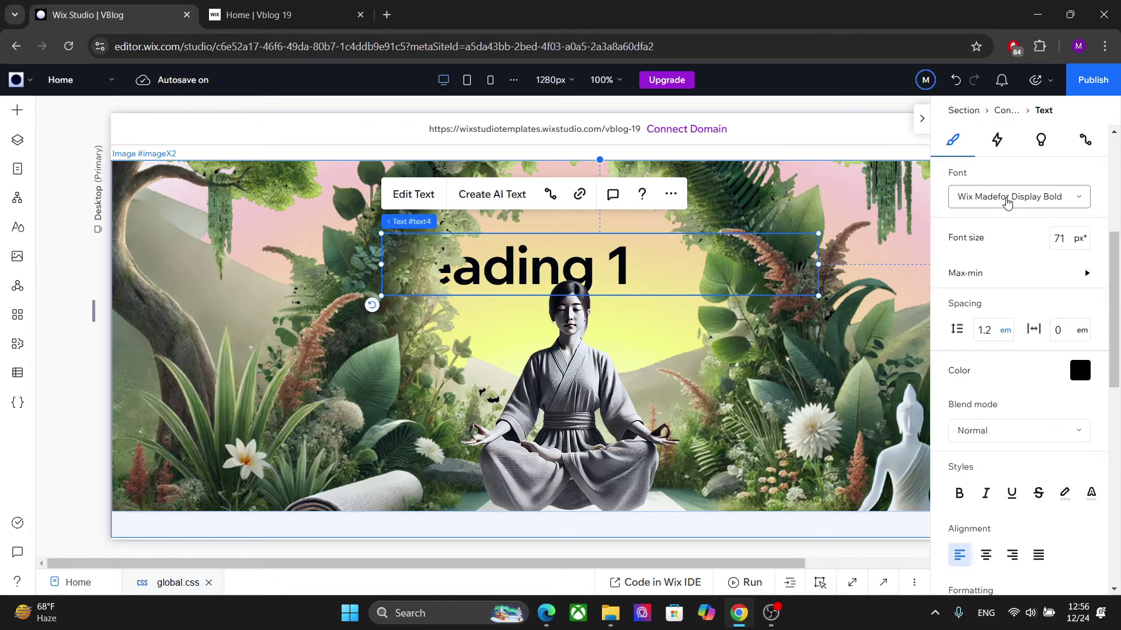
{"action": "left_click", "coordinate": [1007, 197]}
{"action": "type", "text": "Dancing Script Regular"}
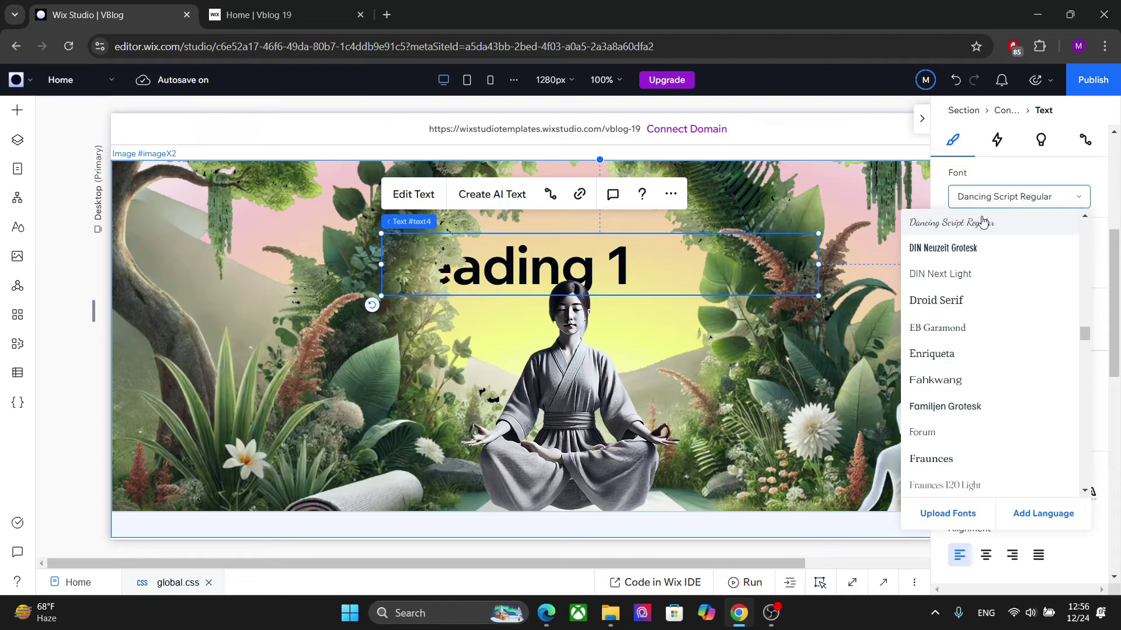
{"action": "left_click", "coordinate": [984, 223]}
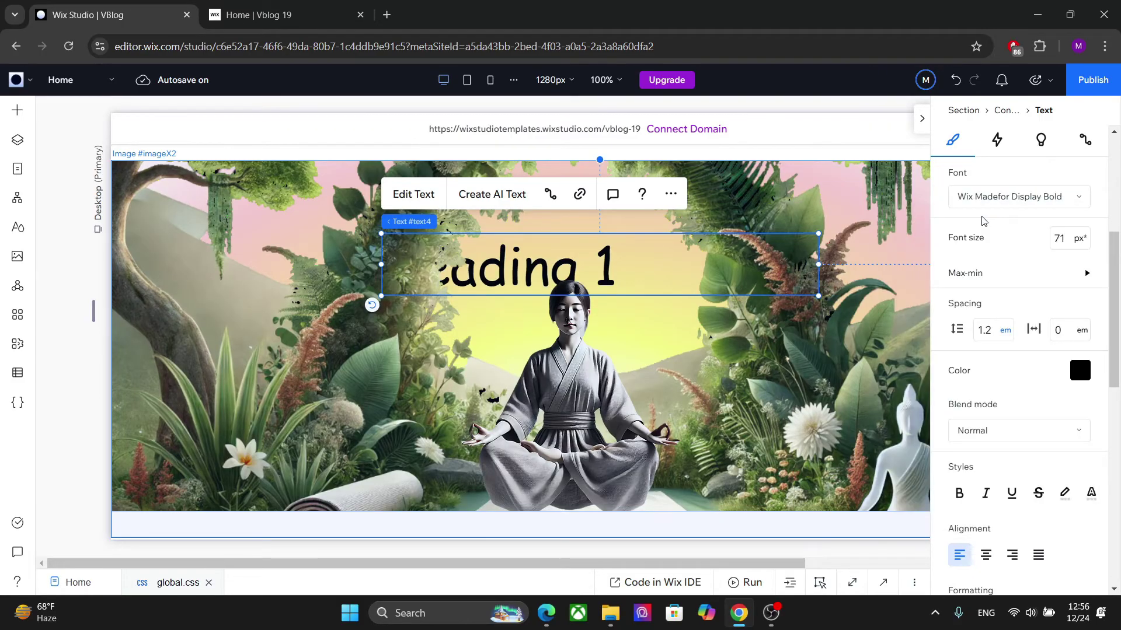
Add the custom green #078D07 to the theme colors and apply it to the heading text.
{"action": "left_click", "coordinate": [1081, 377]}
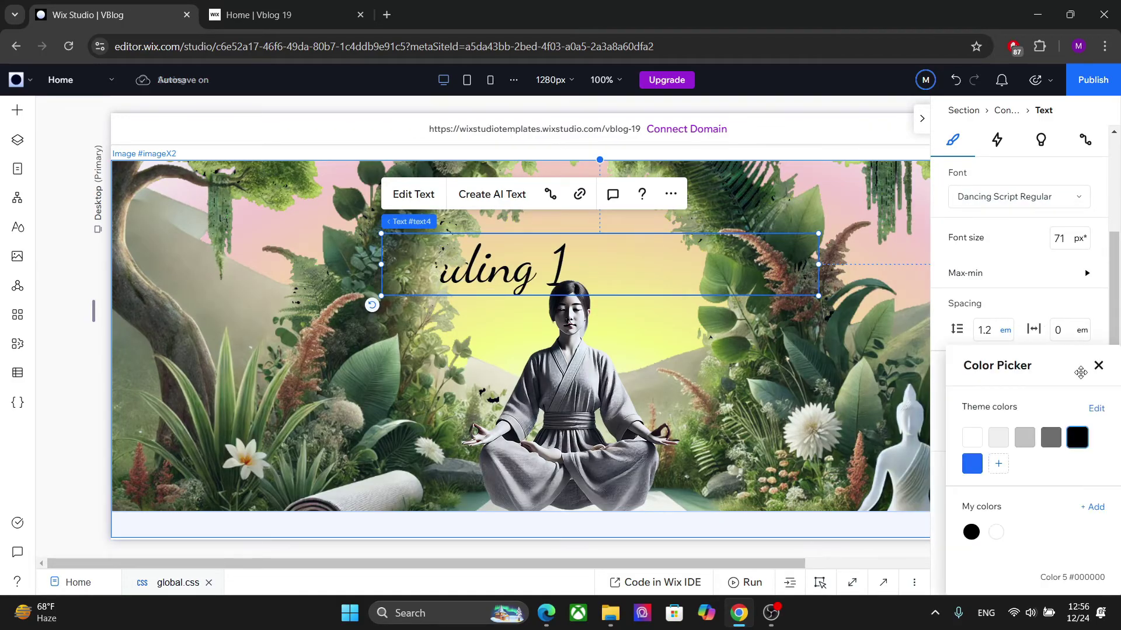
{"action": "left_click", "coordinate": [997, 467]}
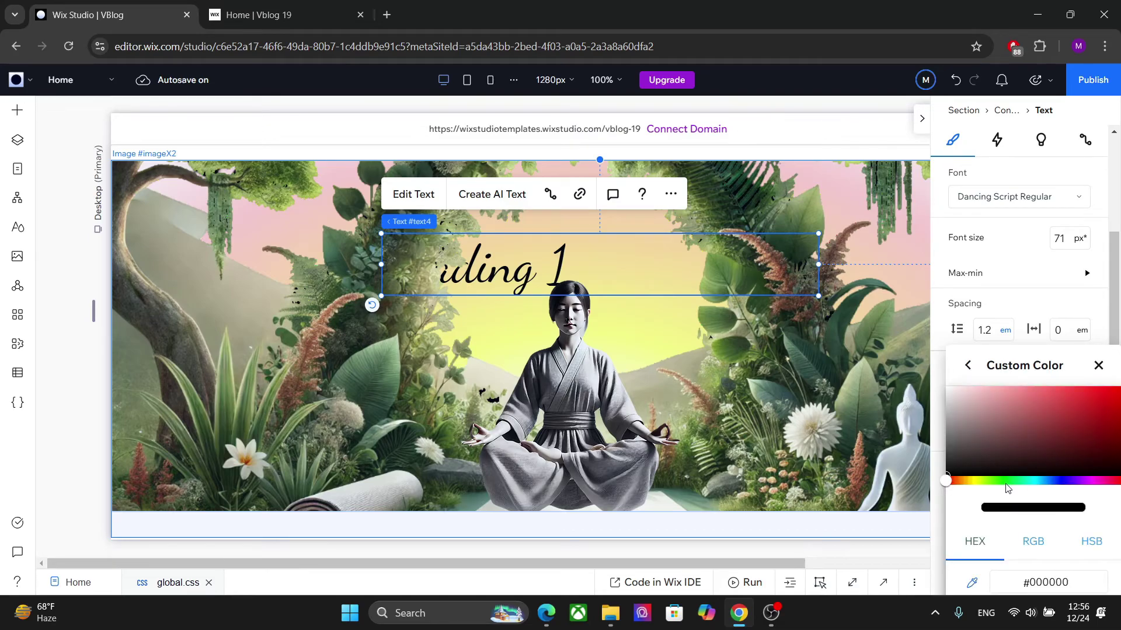
{"action": "left_click", "coordinate": [1005, 483]}
{"action": "left_click", "coordinate": [1102, 391]}
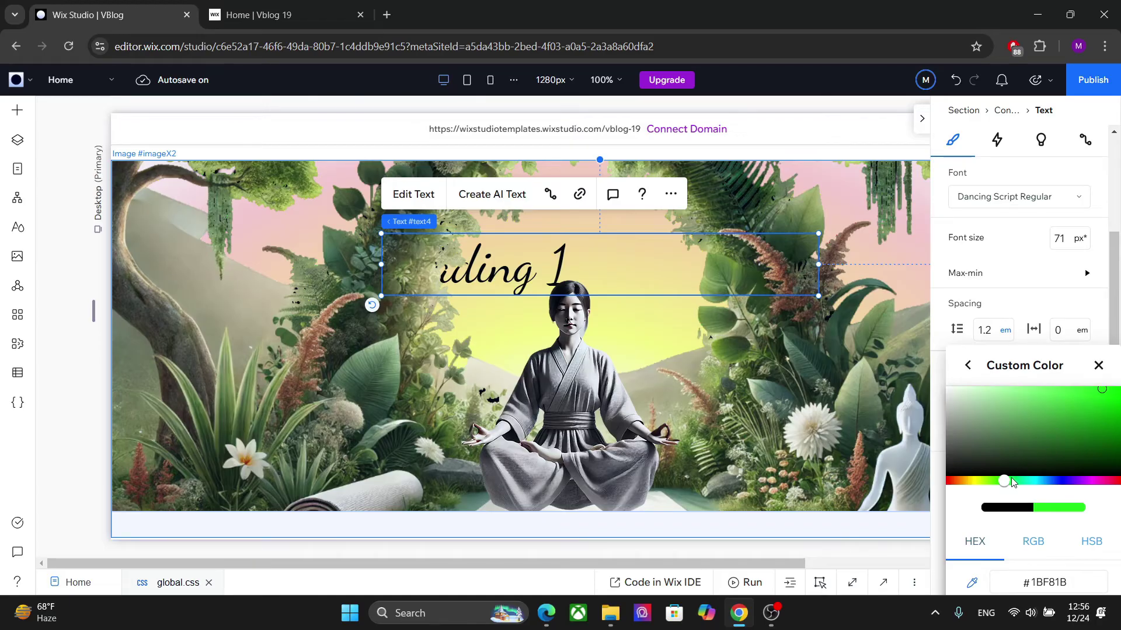
{"action": "left_click", "coordinate": [1113, 431]}
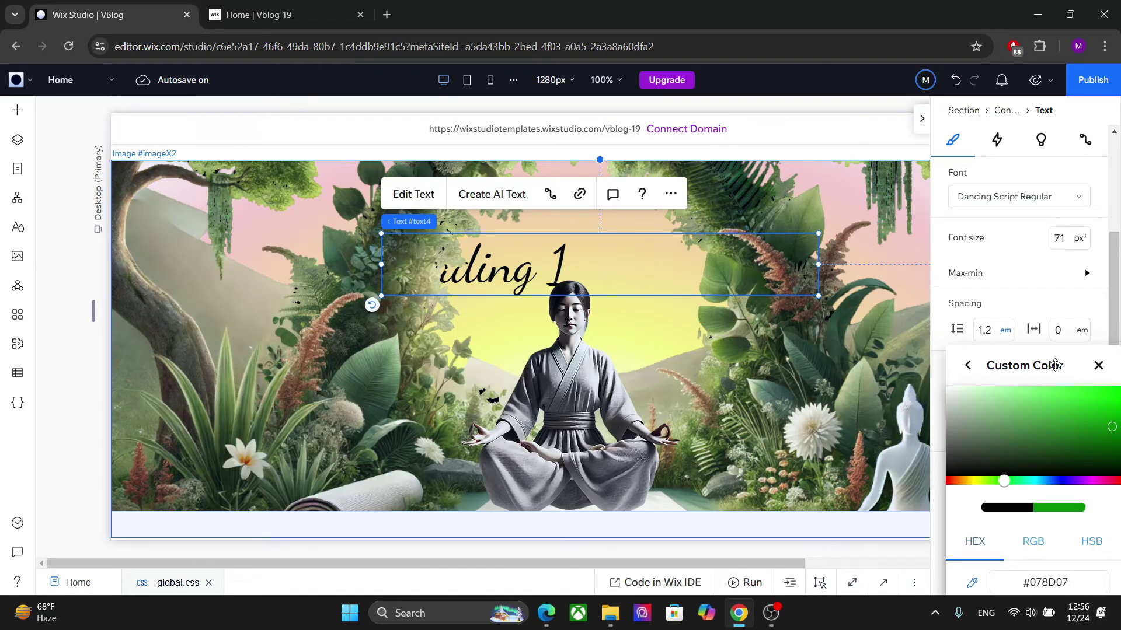
{"action": "left_click_drag", "start_coordinate": [1054, 365], "coordinate": [981, 261]}
{"action": "left_click", "coordinate": [999, 516]}
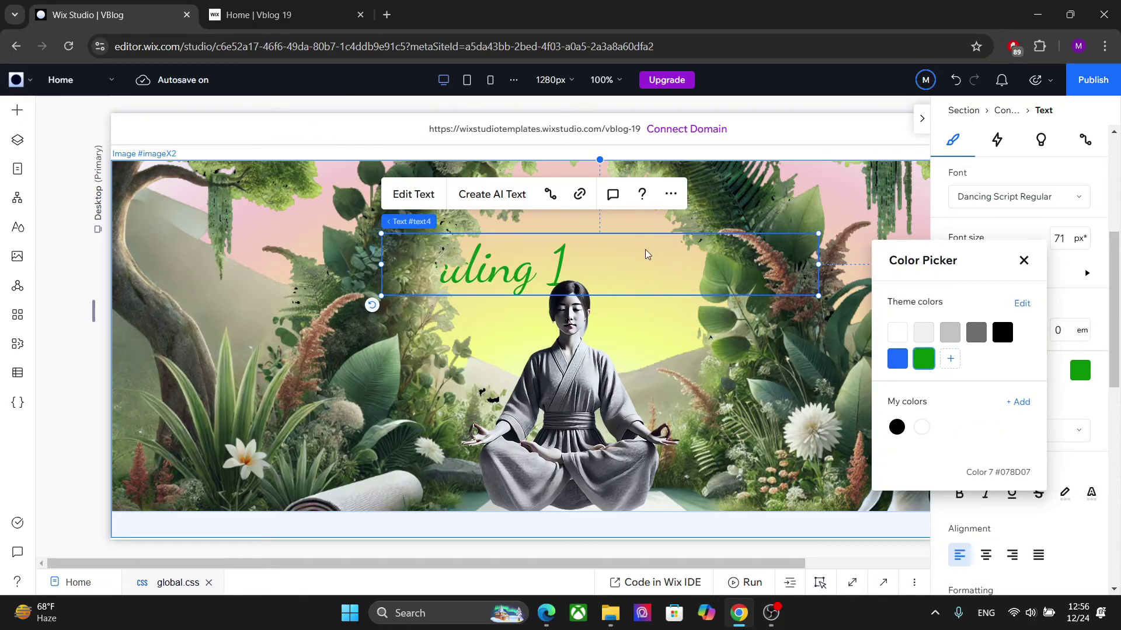
Replace the heading text with "Attain Enlightenment", placing each word on its own line.
{"action": "left_click", "coordinate": [414, 195]}
{"action": "left_click", "coordinate": [411, 197]}
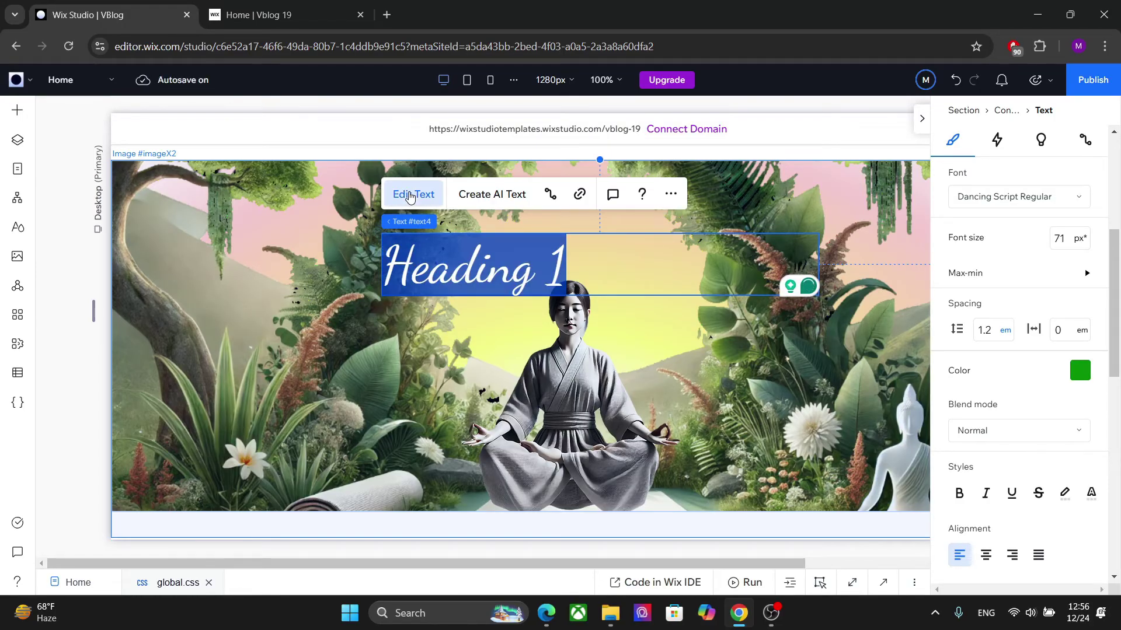
{"action": "type", "text": "Altai"}
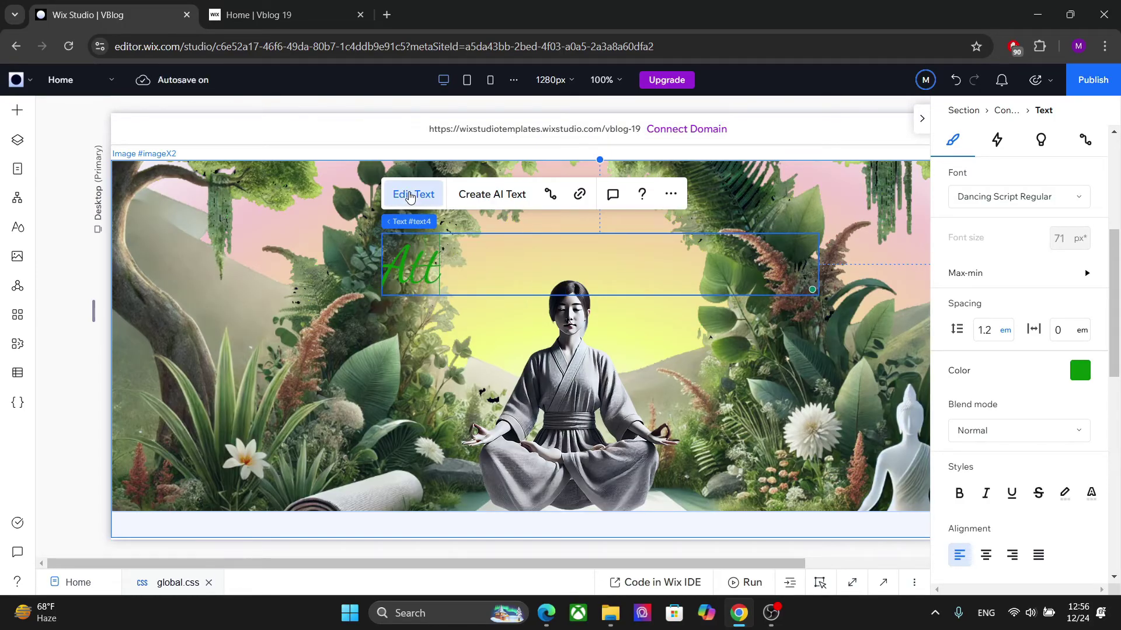
{"action": "type", "text": "n"}
{"action": "scroll", "coordinate": [410, 196], "scroll_direction": "down", "scroll_amount": 1}
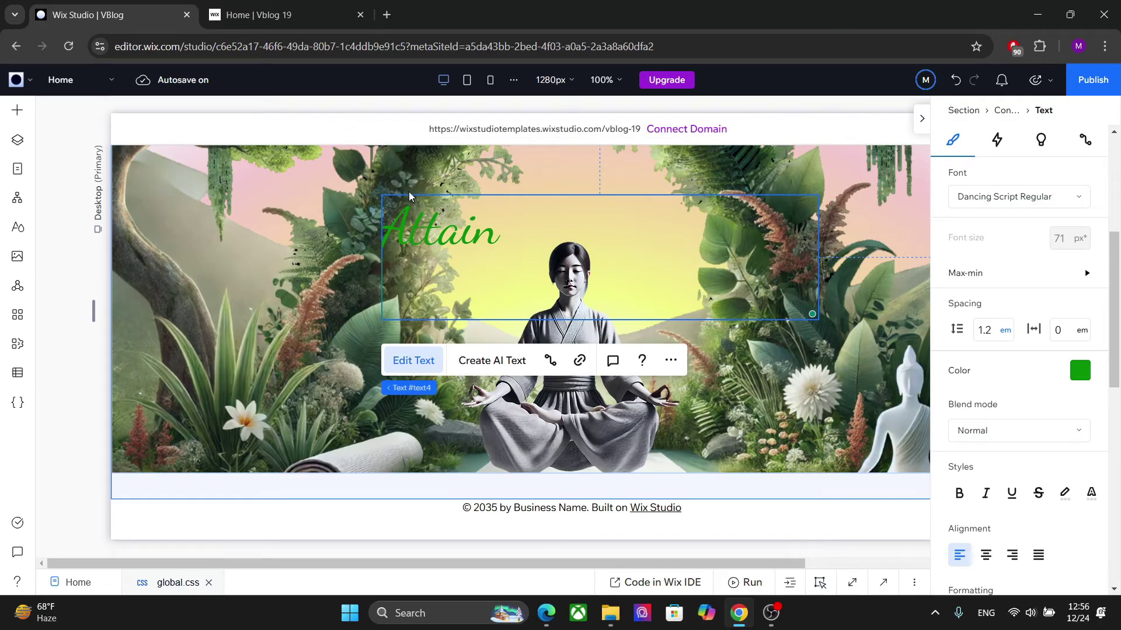
{"action": "type", "text": "En"}
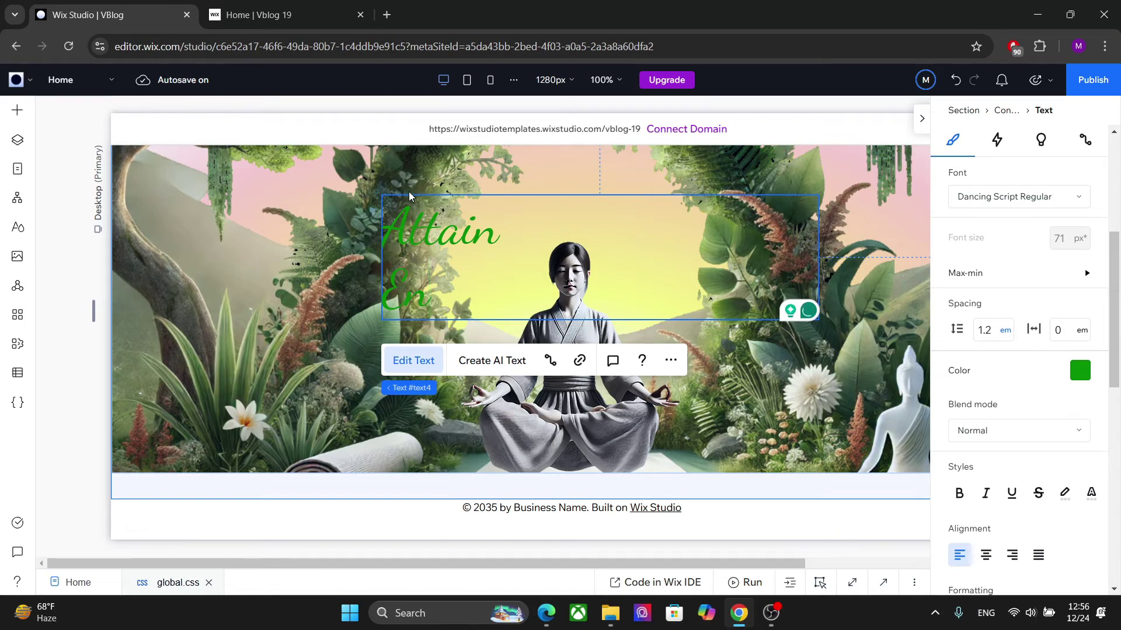
{"action": "type", "text": "lightenment"}
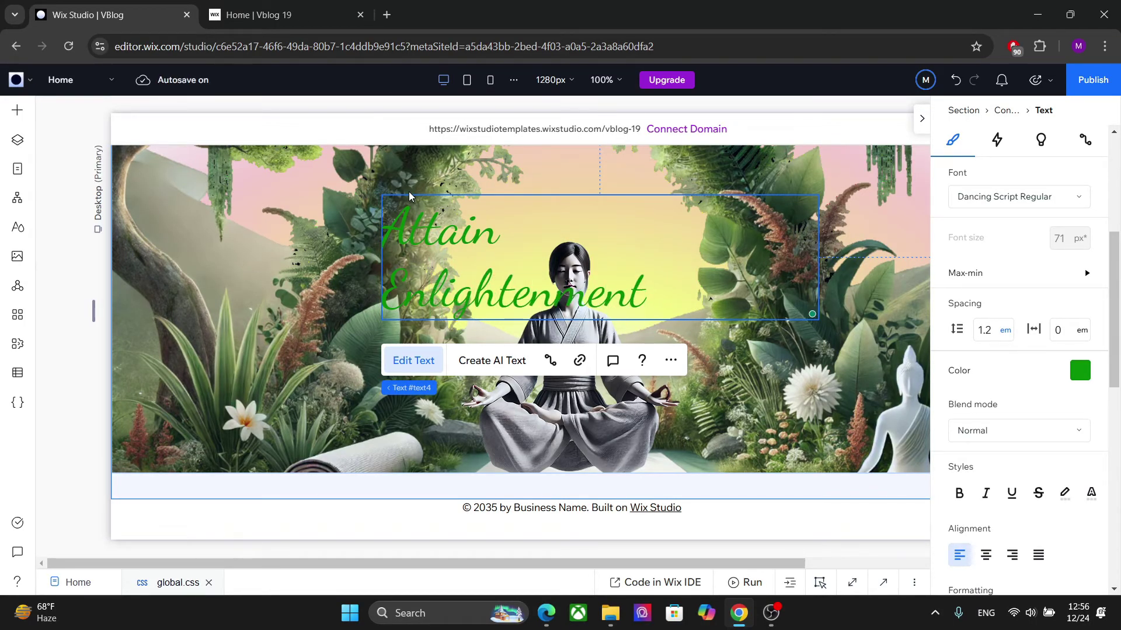
Center the heading box horizontally and center-align its text.
{"action": "scroll", "coordinate": [1110, 215], "scroll_direction": "up", "scroll_amount": 5}
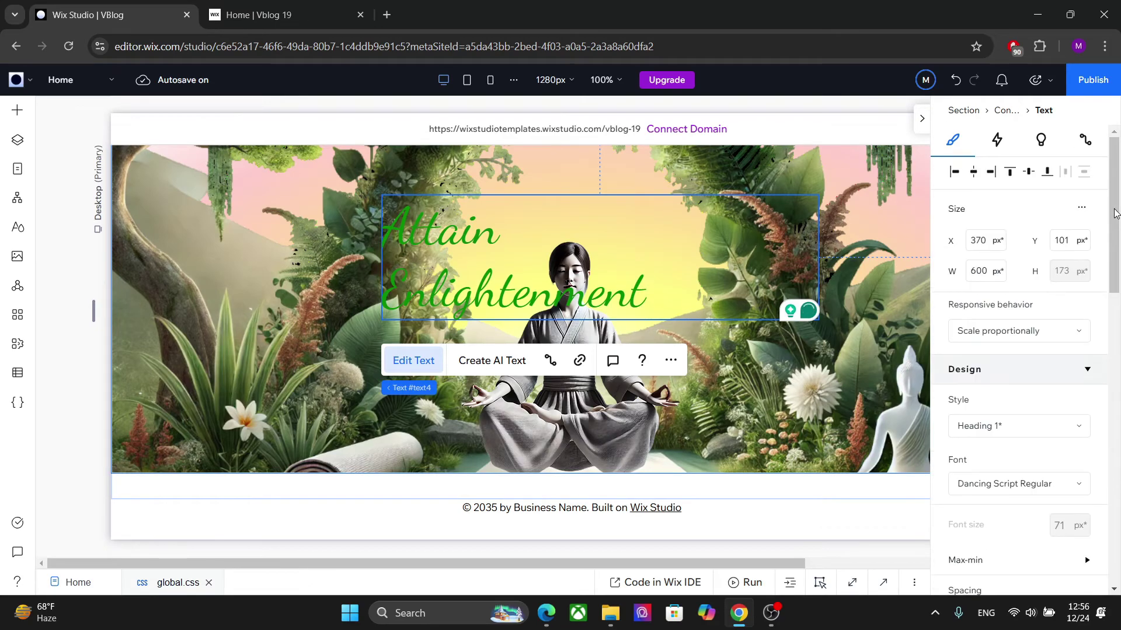
{"action": "left_click", "coordinate": [970, 173]}
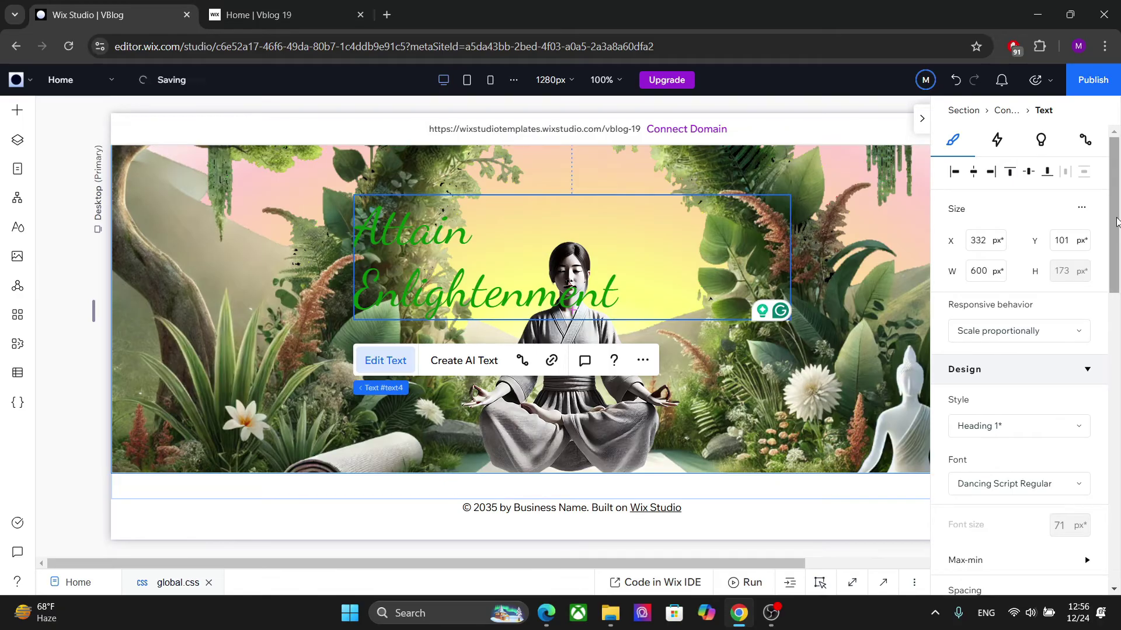
{"action": "scroll", "coordinate": [1114, 326], "scroll_direction": "down", "scroll_amount": 5}
{"action": "scroll", "coordinate": [1114, 332], "scroll_direction": "down", "scroll_amount": 1}
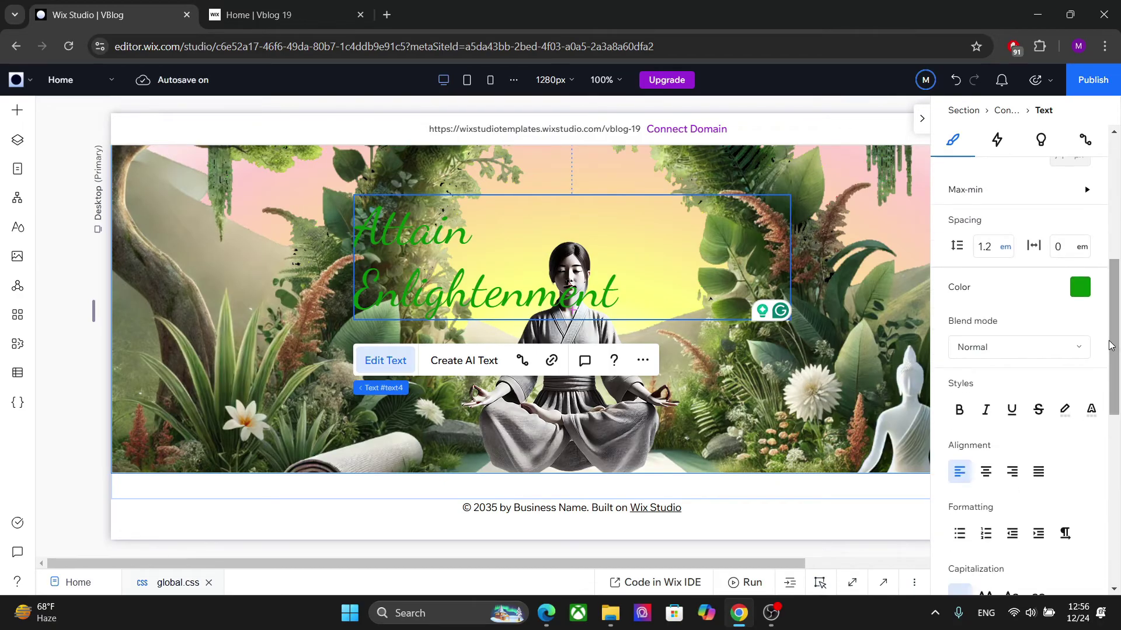
{"action": "left_click", "coordinate": [989, 475]}
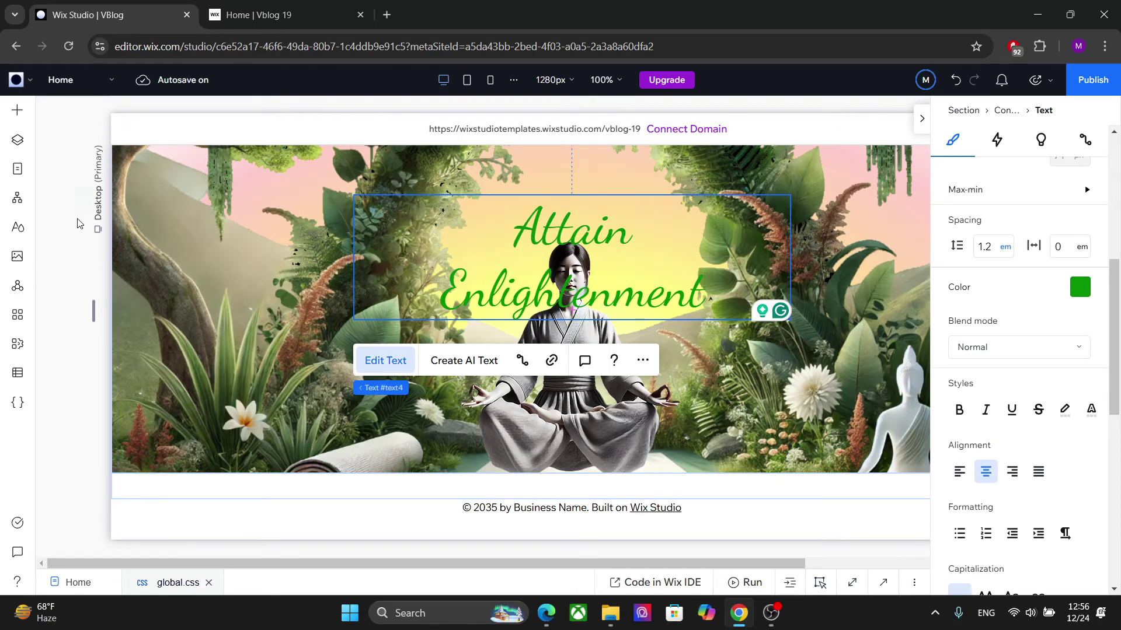
Set the heading's Y position to 10 px and place its layer between the garden image #imageX2 and #box1.
{"action": "left_click", "coordinate": [1067, 242]}
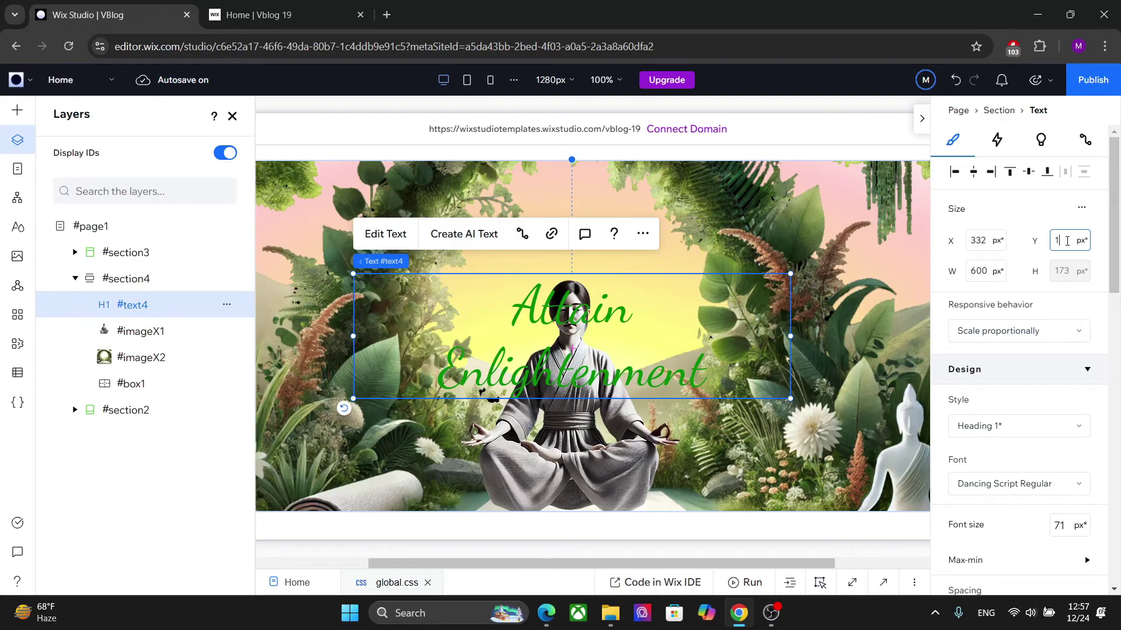
{"action": "type", "text": "10"}
{"action": "key", "text": "Return"}
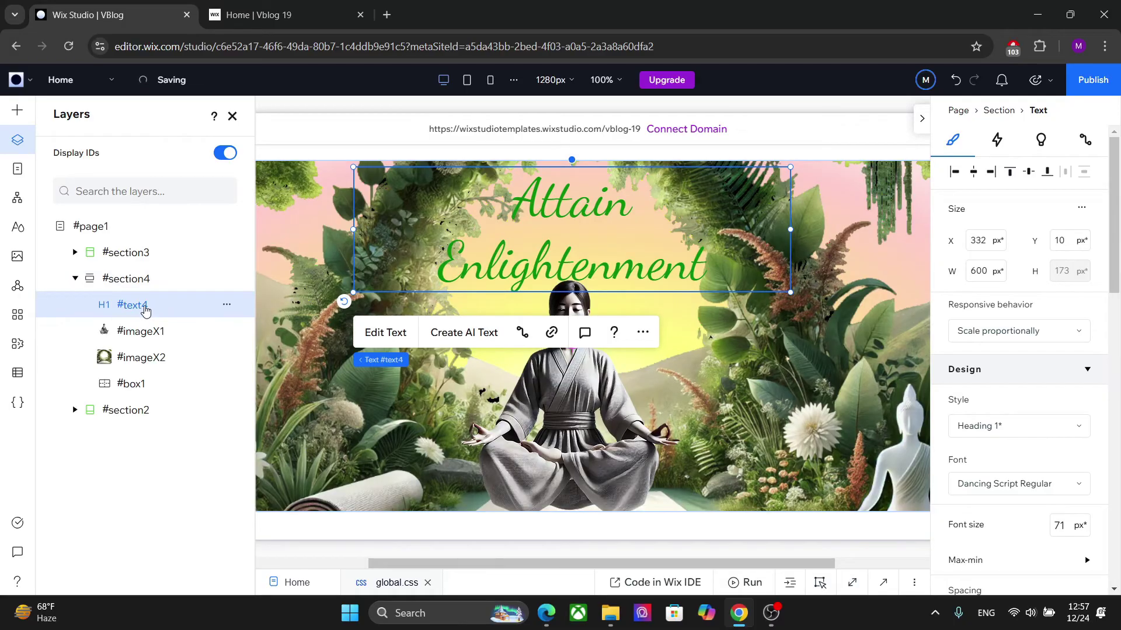
{"action": "left_click_drag", "start_coordinate": [145, 322], "coordinate": [145, 362]}
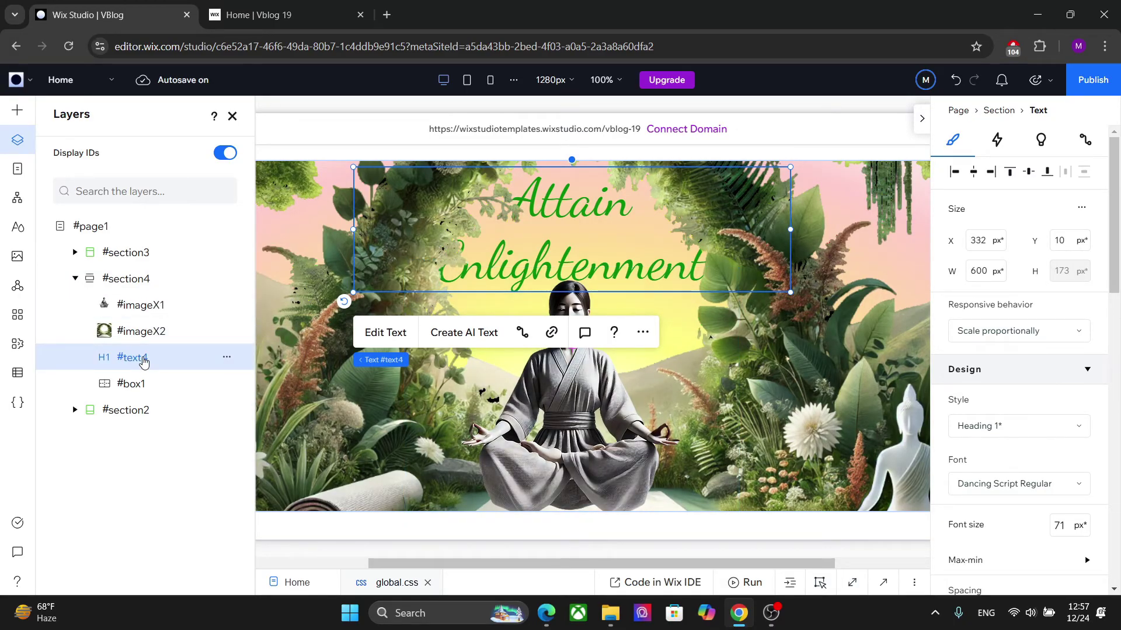
Reduce the heading's font size to 48 px.
{"action": "scroll", "coordinate": [1067, 314], "scroll_direction": "down", "scroll_amount": 4}
{"action": "left_click", "coordinate": [1059, 277]}
{"action": "type", "text": "48"}
{"action": "key", "text": "Return"}
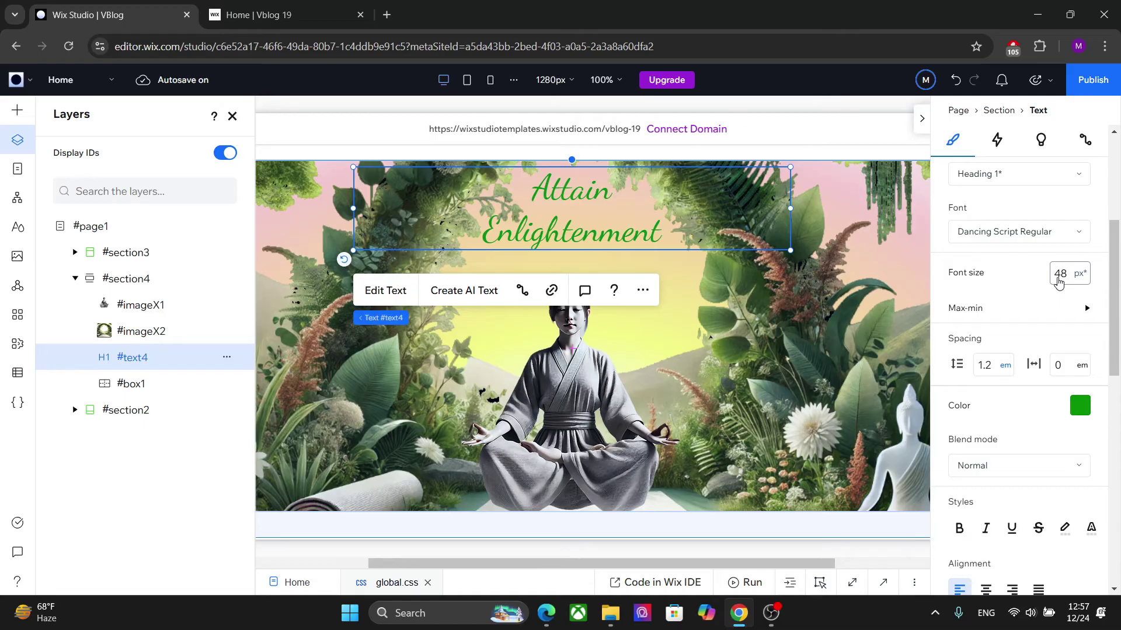
Lower the heading by trying a Y position of 20 px and settling on 30 px.
{"action": "left_click_drag", "start_coordinate": [1113, 231], "coordinate": [1118, 136]}
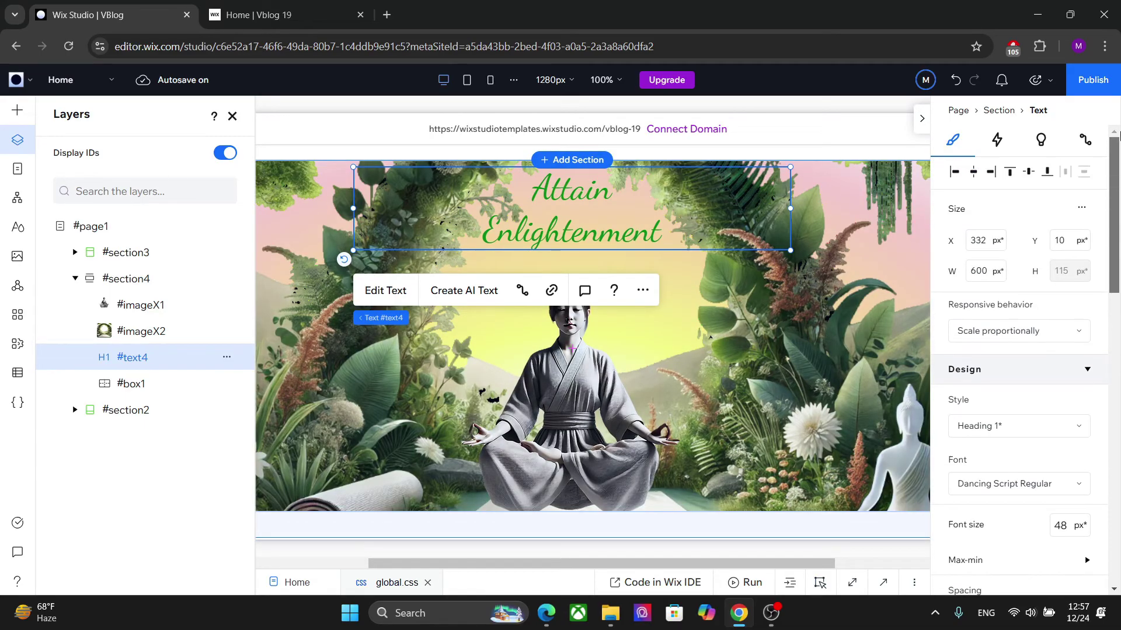
{"action": "left_click", "coordinate": [1058, 242]}
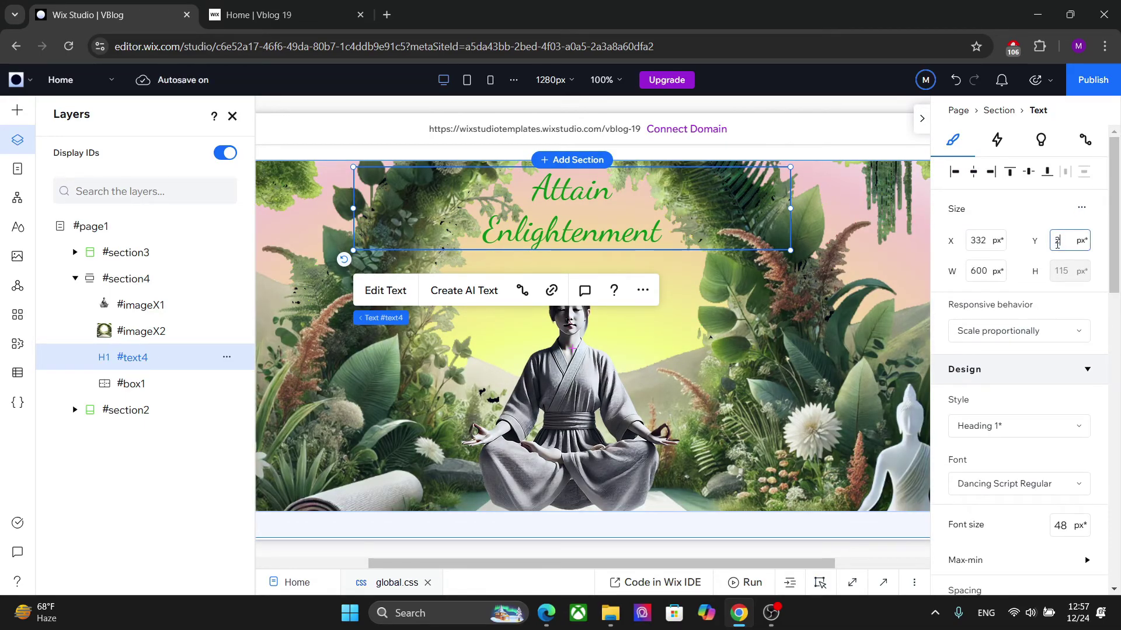
{"action": "type", "text": "20"}
{"action": "key", "text": "Return"}
{"action": "left_click", "coordinate": [1058, 244]}
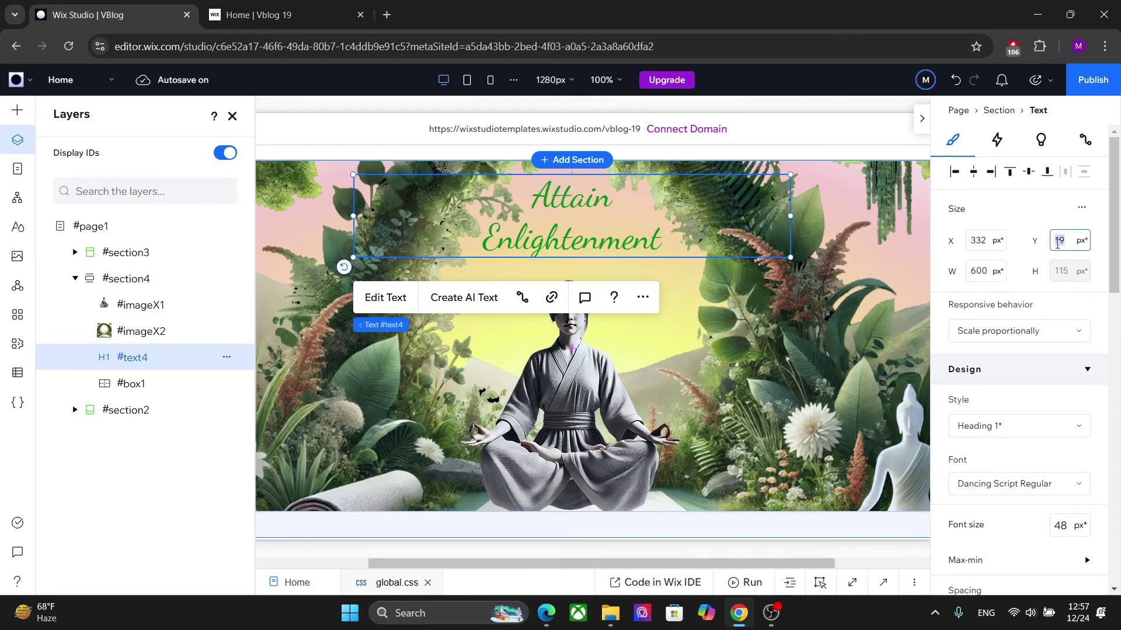
{"action": "type", "text": "30"}
{"action": "key", "text": "Return"}
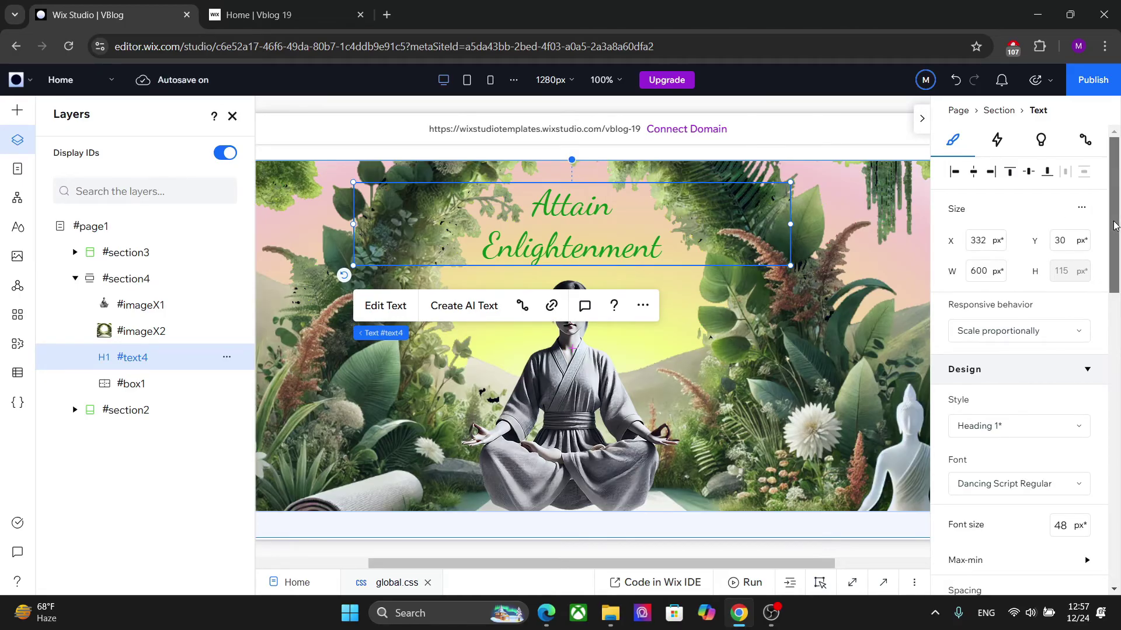
Apply bold styling to the heading text.
{"action": "scroll", "coordinate": [1094, 213], "scroll_direction": "down", "scroll_amount": 10}
{"action": "scroll", "coordinate": [1097, 271], "scroll_direction": "up", "scroll_amount": 7}
{"action": "scroll", "coordinate": [1097, 272], "scroll_direction": "up", "scroll_amount": 3}
{"action": "scroll", "coordinate": [1095, 220], "scroll_direction": "down", "scroll_amount": 5}
{"action": "left_click", "coordinate": [964, 240]}
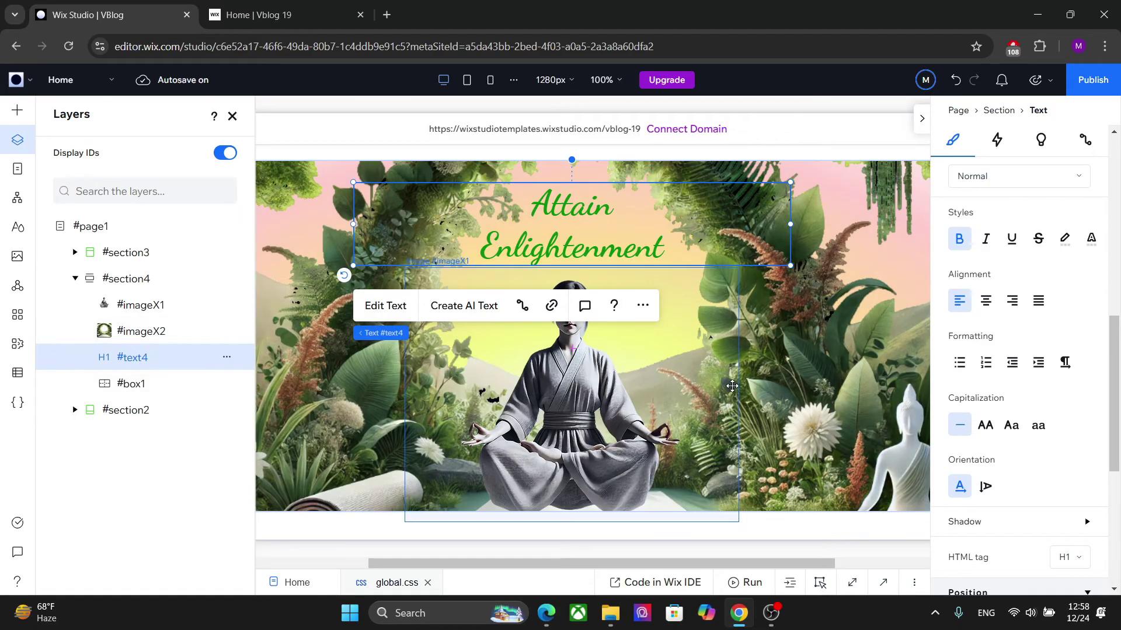
Set the heading's position type to Sticky.
{"action": "left_click_drag", "start_coordinate": [1115, 312], "coordinate": [1099, 431]}
{"action": "left_click", "coordinate": [997, 358]}
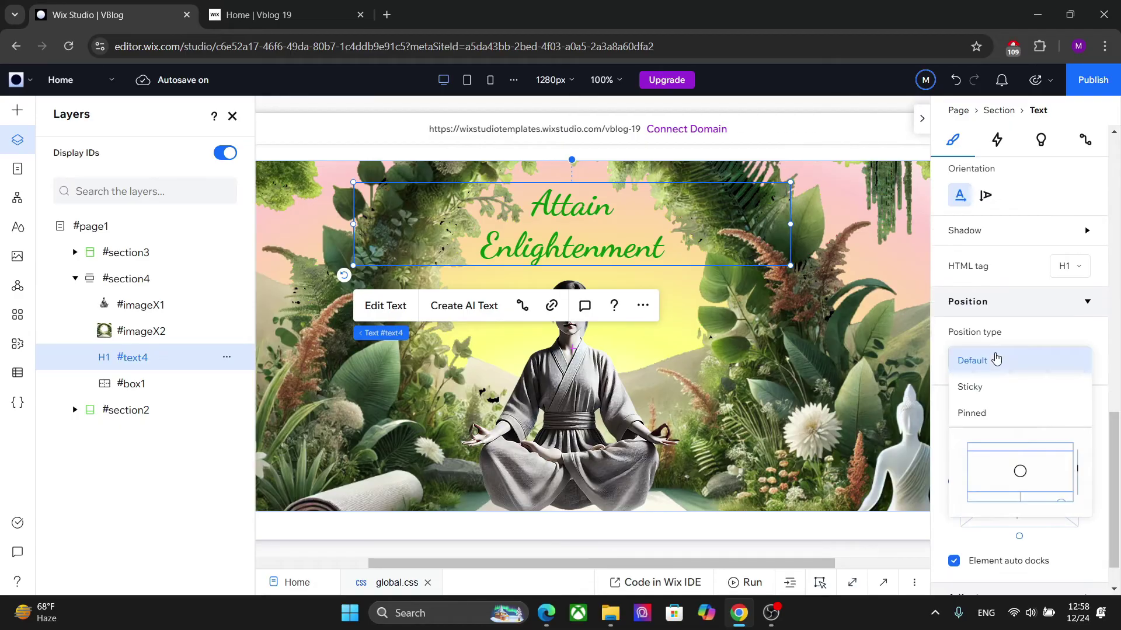
{"action": "left_click", "coordinate": [986, 387]}
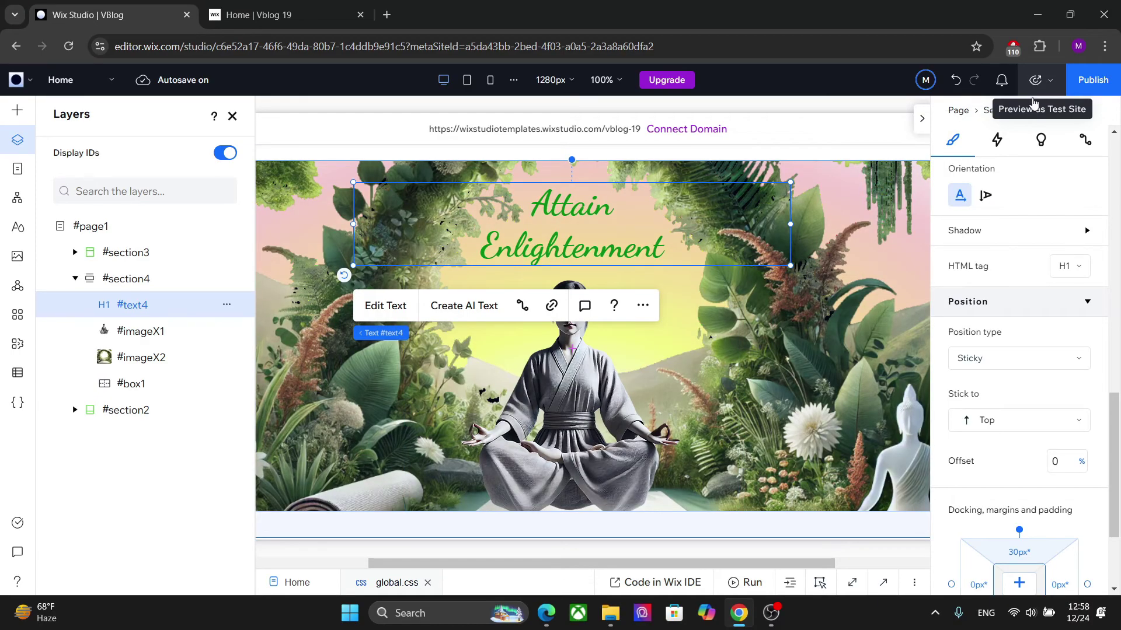
Add a Blur entrance animation to the "Attain Enlightenment" heading.
{"action": "left_click", "coordinate": [1007, 143]}
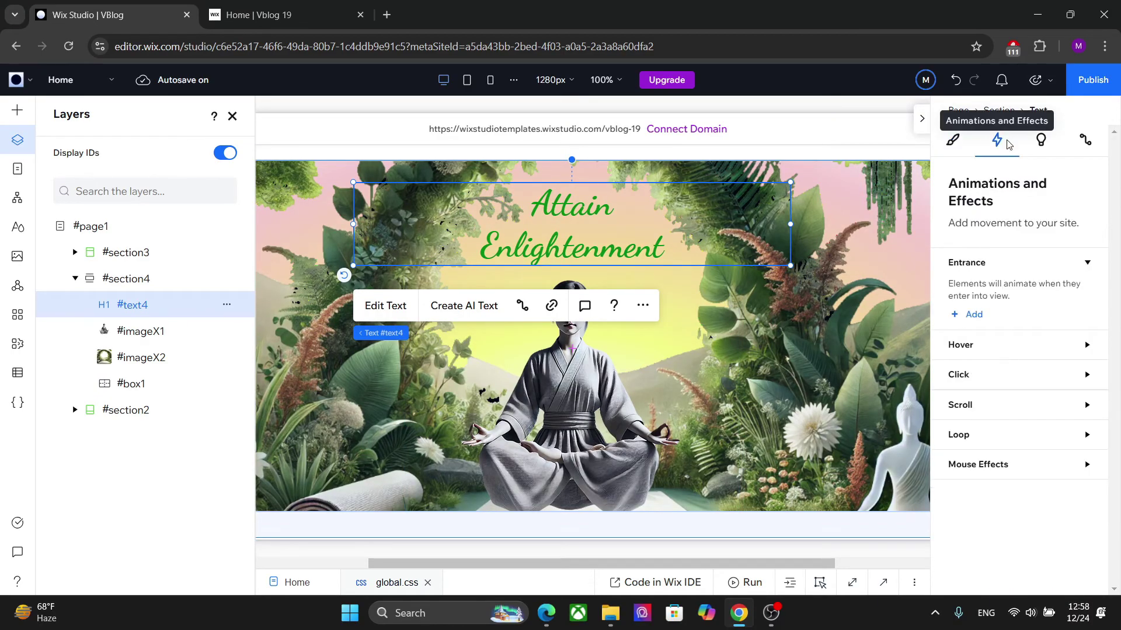
{"action": "left_click", "coordinate": [971, 315]}
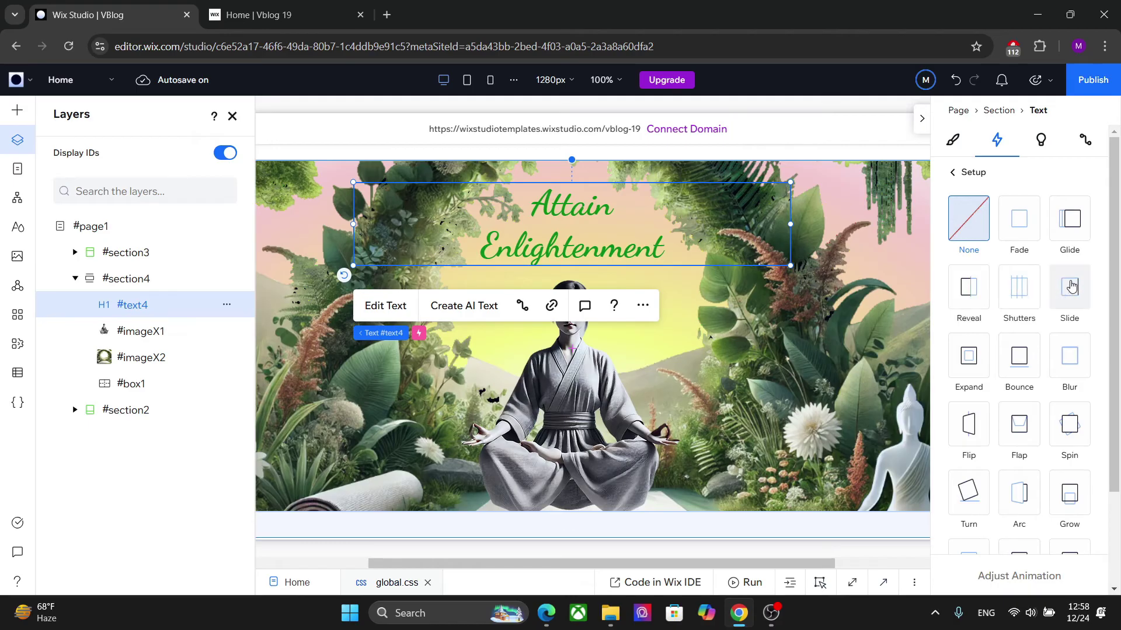
{"action": "mouse_move", "coordinate": [1110, 294]}
{"action": "left_mouse_down"}
{"action": "mouse_move", "coordinate": [1113, 314]}
{"action": "mouse_move", "coordinate": [1113, 286]}
{"action": "left_mouse_up"}
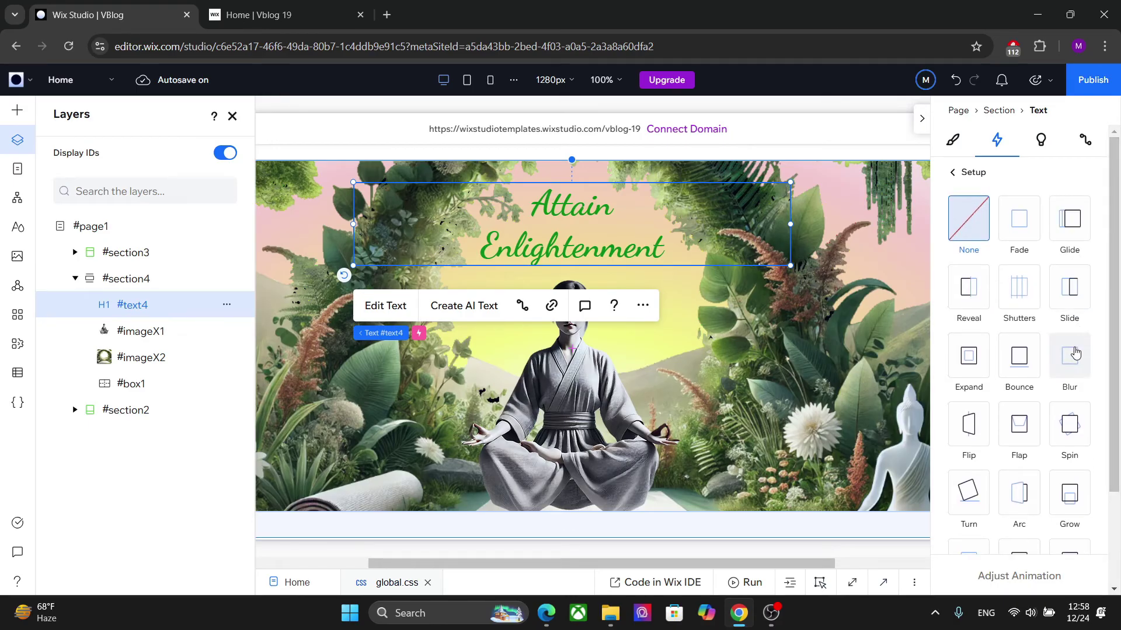
{"action": "left_click", "coordinate": [1076, 353]}
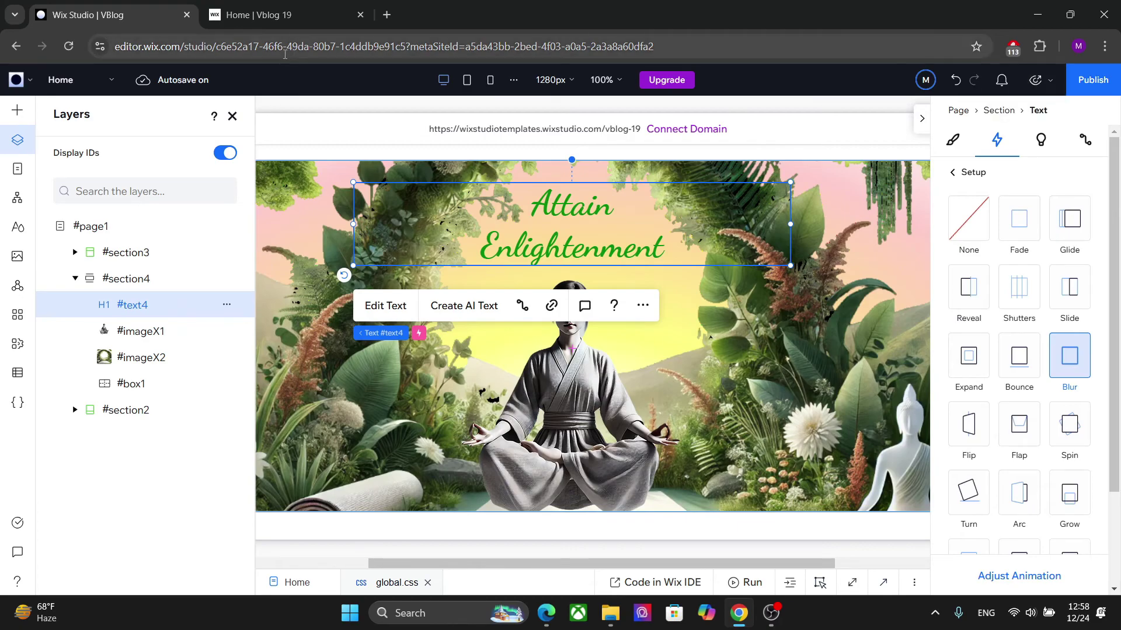
Open a fresh test-site preview in place of the old one and examine how the sticky heading behaves while scrolling.
{"action": "left_click", "coordinate": [361, 15]}
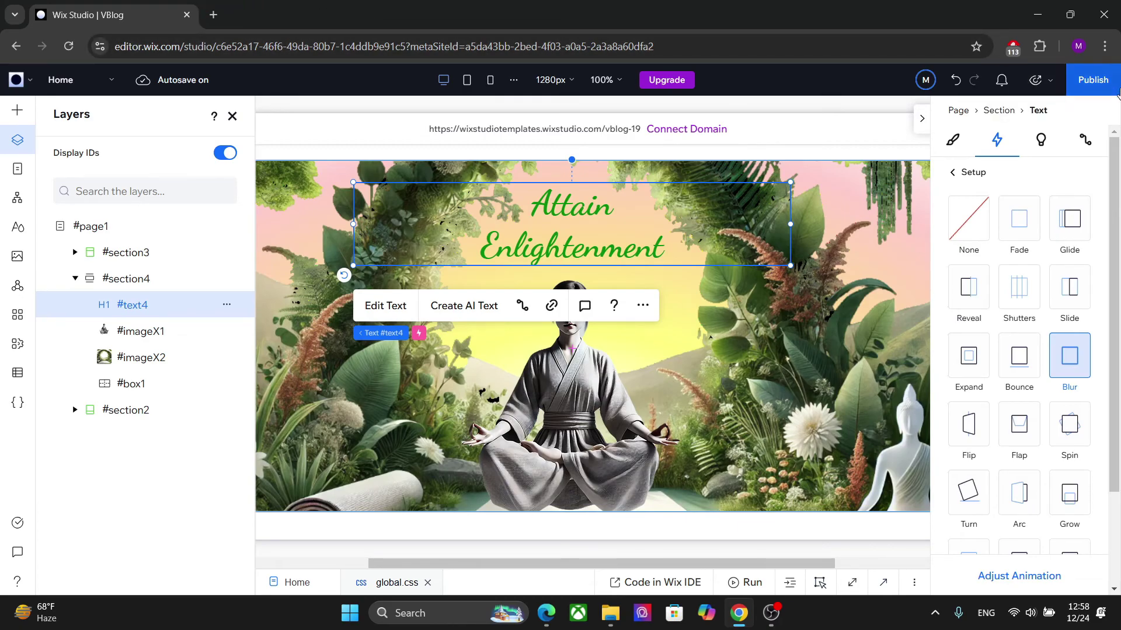
{"action": "left_click", "coordinate": [1034, 84]}
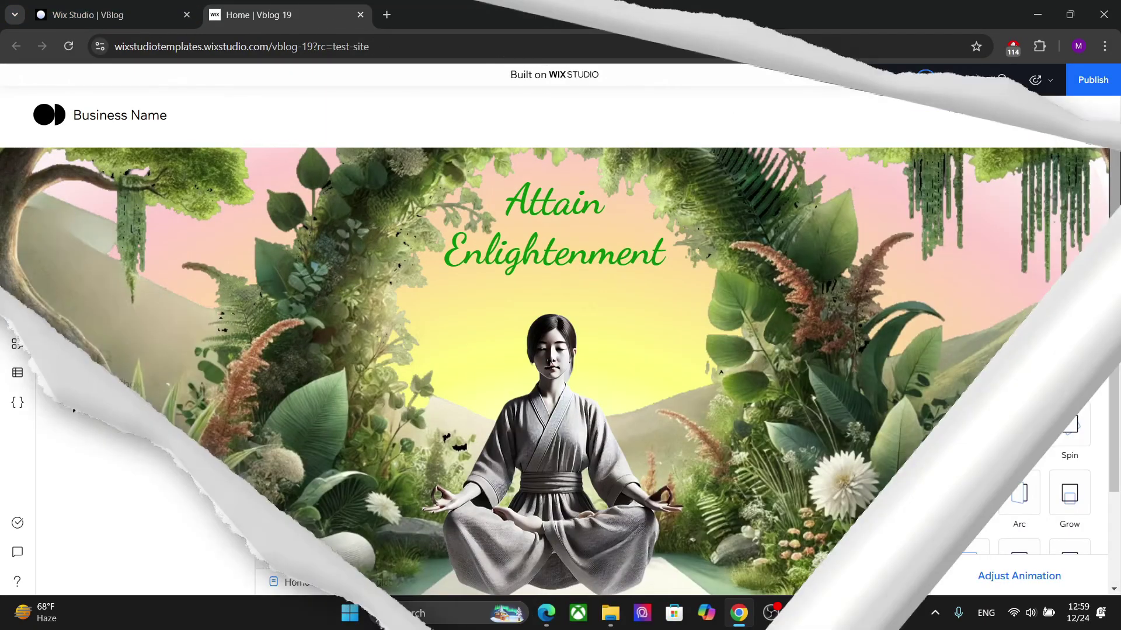
{"action": "scroll", "coordinate": [560, 327], "scroll_direction": "down", "scroll_amount": 2}
{"action": "scroll", "coordinate": [1119, 368], "scroll_direction": "down", "scroll_amount": 5}
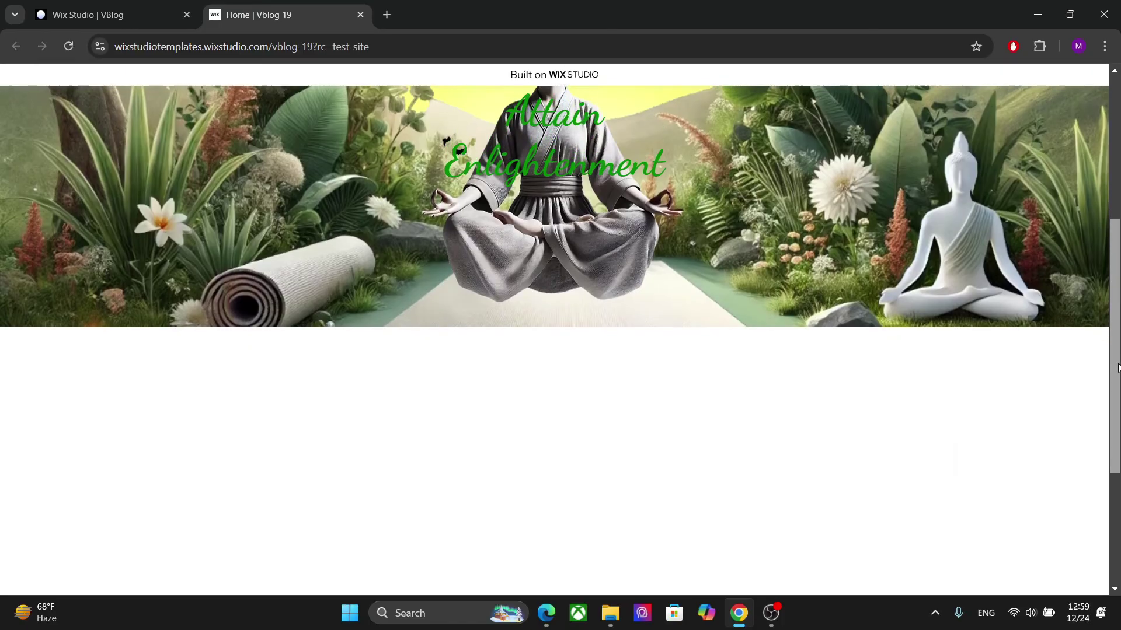
{"action": "left_click_drag", "start_coordinate": [1118, 368], "coordinate": [1117, 216]}
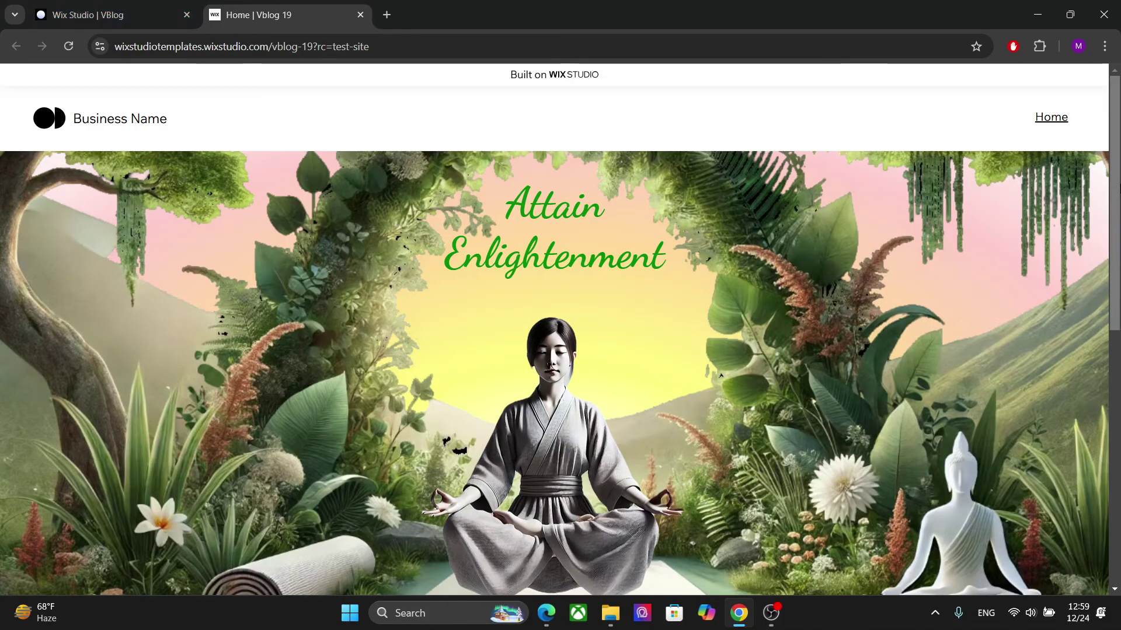
{"action": "scroll", "coordinate": [1098, 233], "scroll_direction": "down", "scroll_amount": 4}
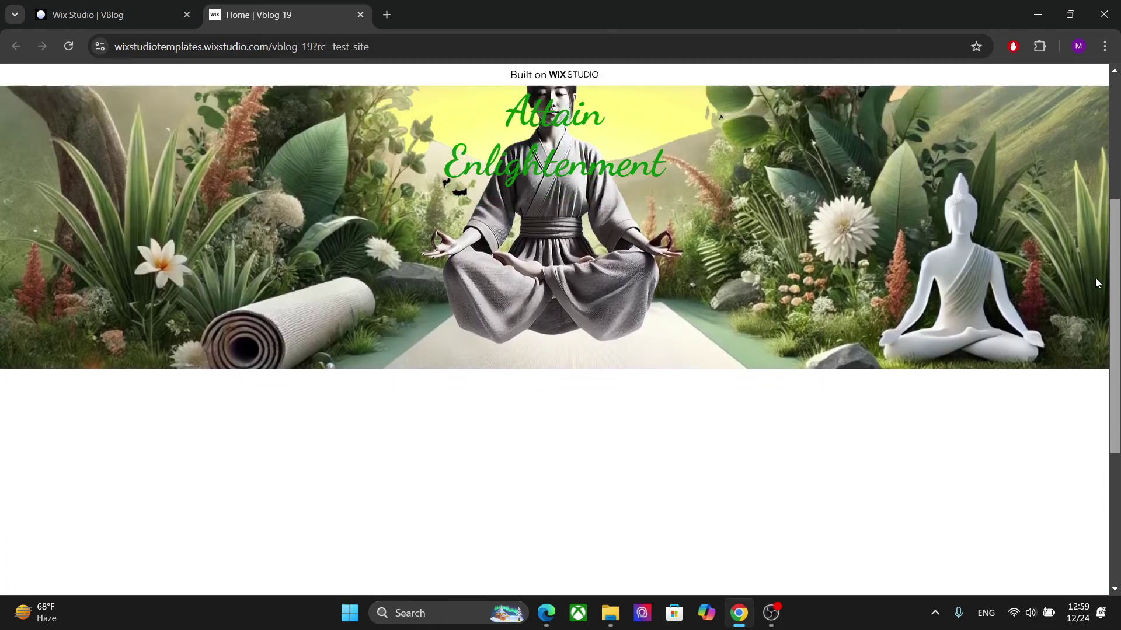
{"action": "left_click_drag", "start_coordinate": [1115, 234], "coordinate": [1115, 111]}
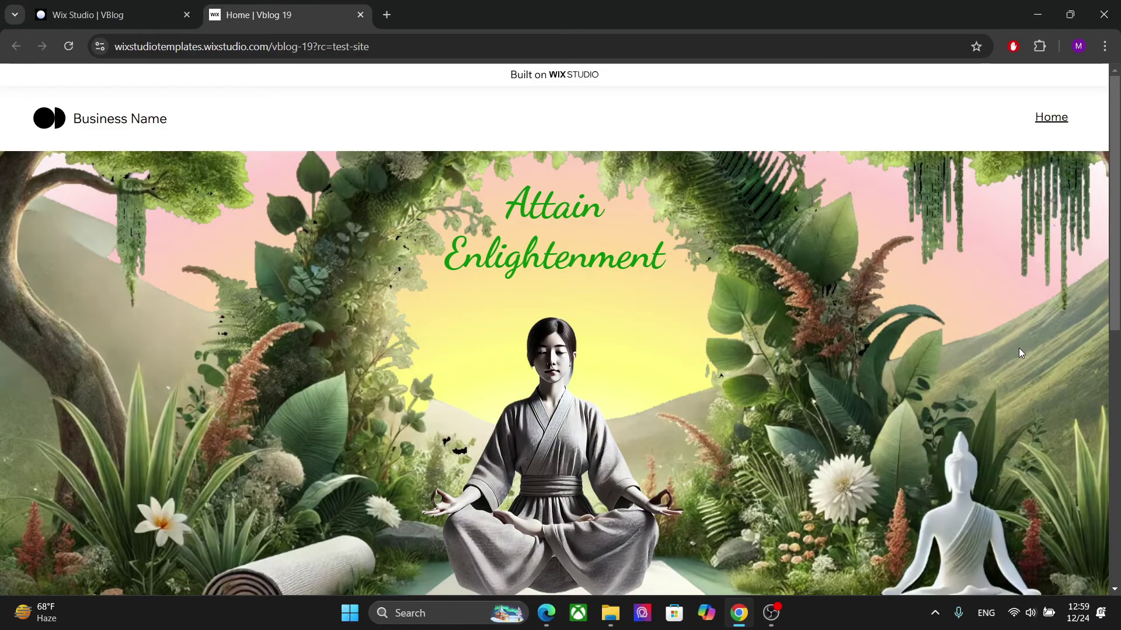
Back in the editor, reorder the heading layer #text4 to sit beneath #imageX2 and above #box1.
{"action": "key", "text": "ctrl+shift+Tab"}
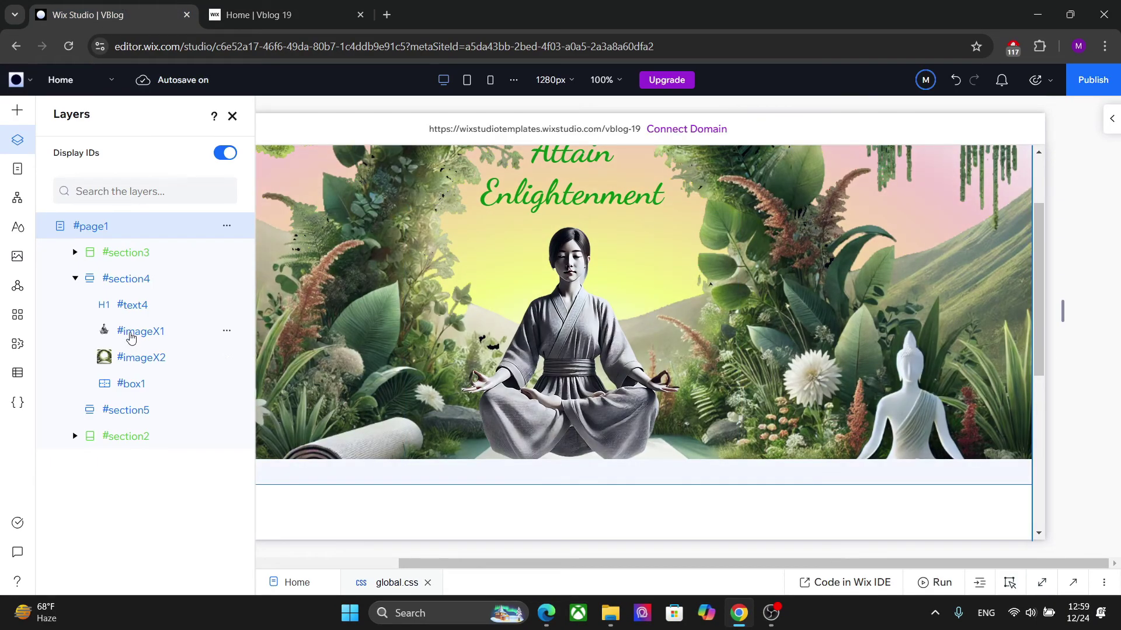
{"action": "left_click", "coordinate": [122, 314]}
{"action": "left_click_drag", "start_coordinate": [122, 314], "coordinate": [120, 361]}
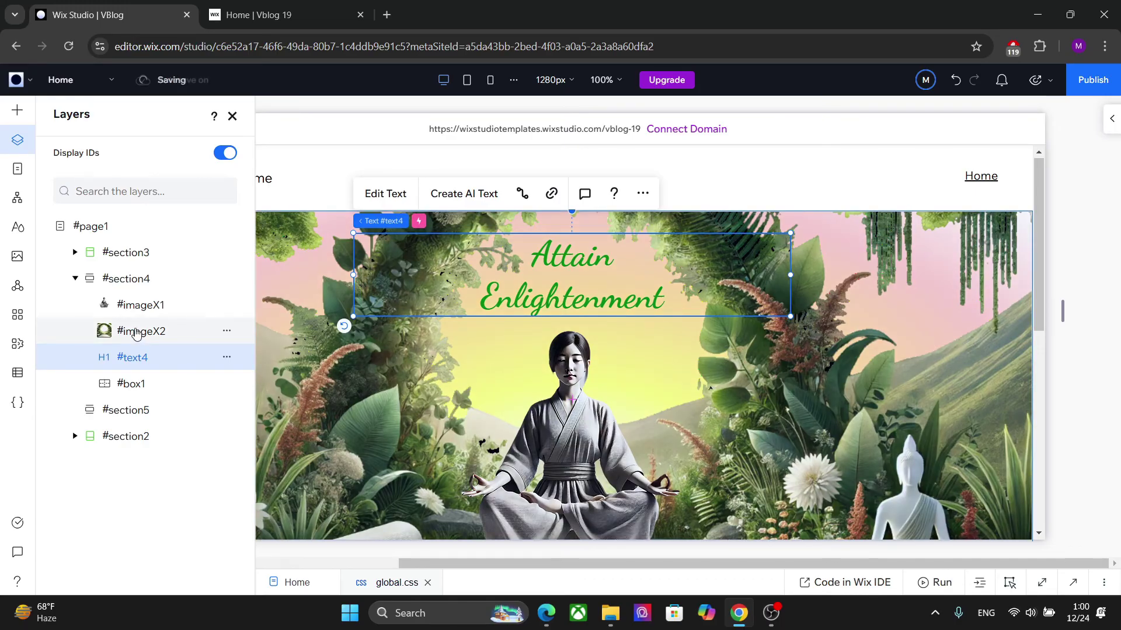
Preview the test site again to examine how the heading passes behind the figure and garden on scroll, then return to the editor.
{"action": "left_click", "coordinate": [360, 15]}
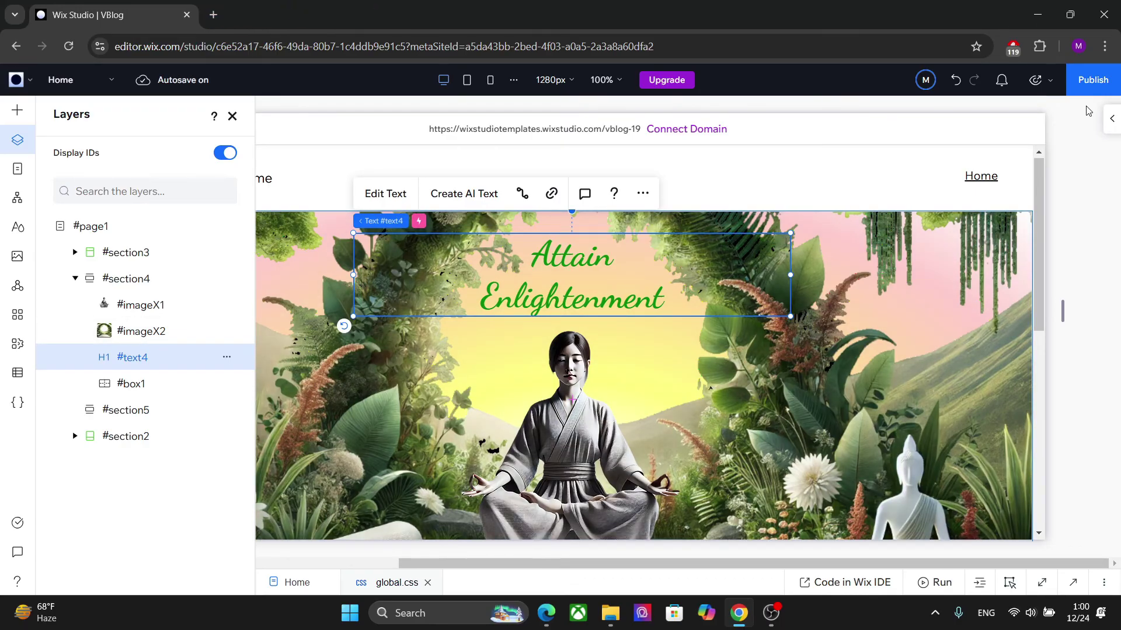
{"action": "left_click", "coordinate": [1033, 81]}
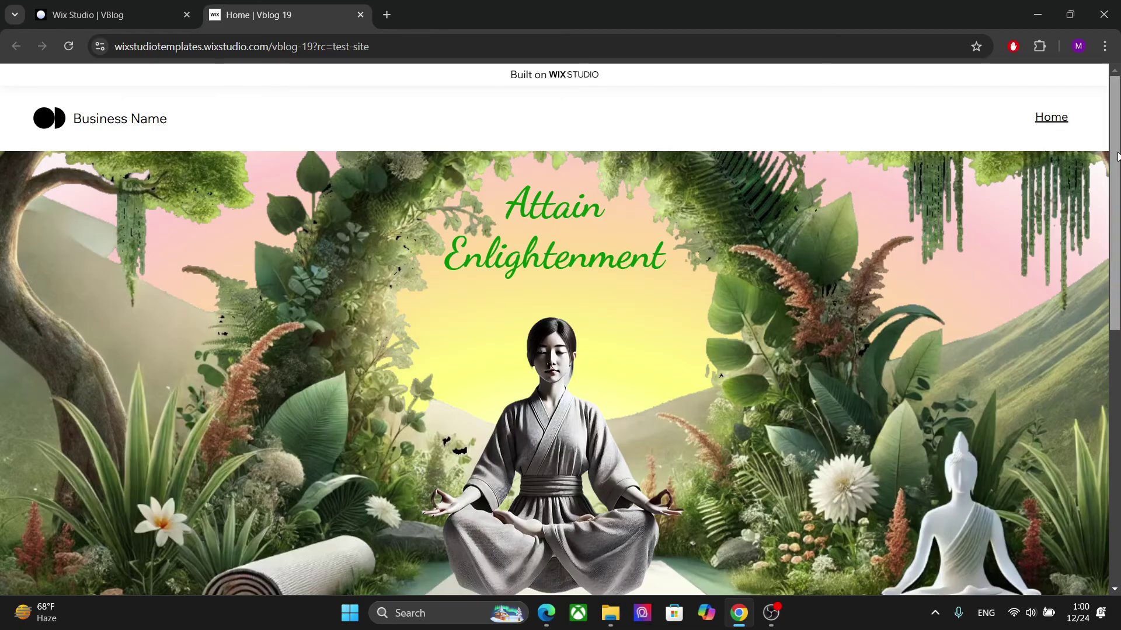
{"action": "scroll", "coordinate": [1112, 249], "scroll_direction": "down", "scroll_amount": 5}
{"action": "scroll", "coordinate": [1112, 249], "scroll_direction": "down", "scroll_amount": 1}
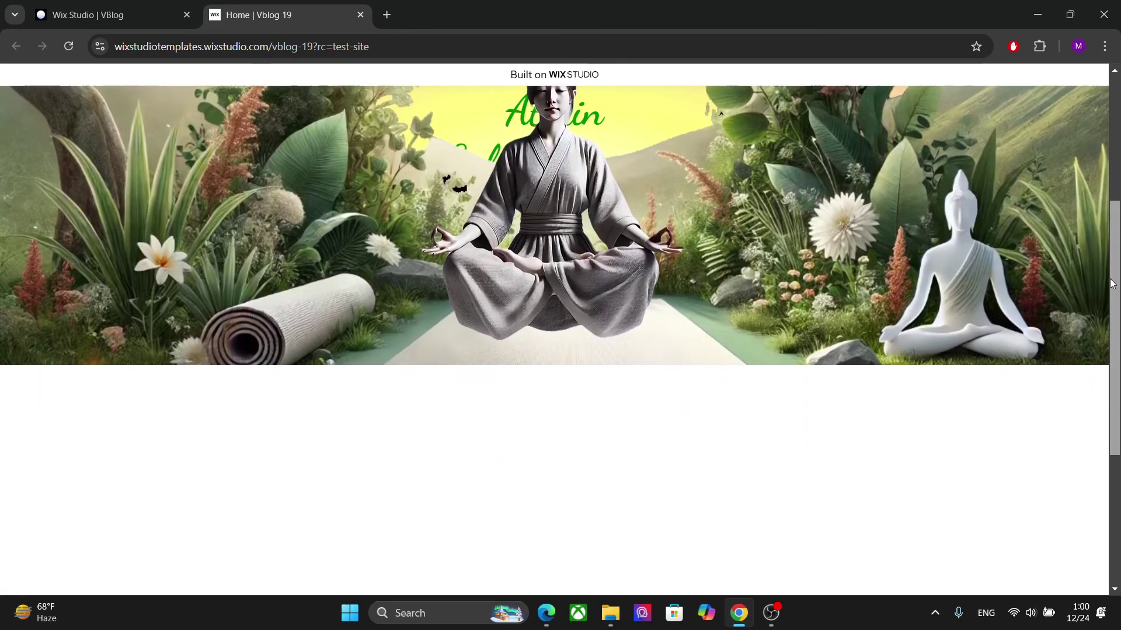
{"action": "scroll", "coordinate": [1114, 228], "scroll_direction": "up", "scroll_amount": 2}
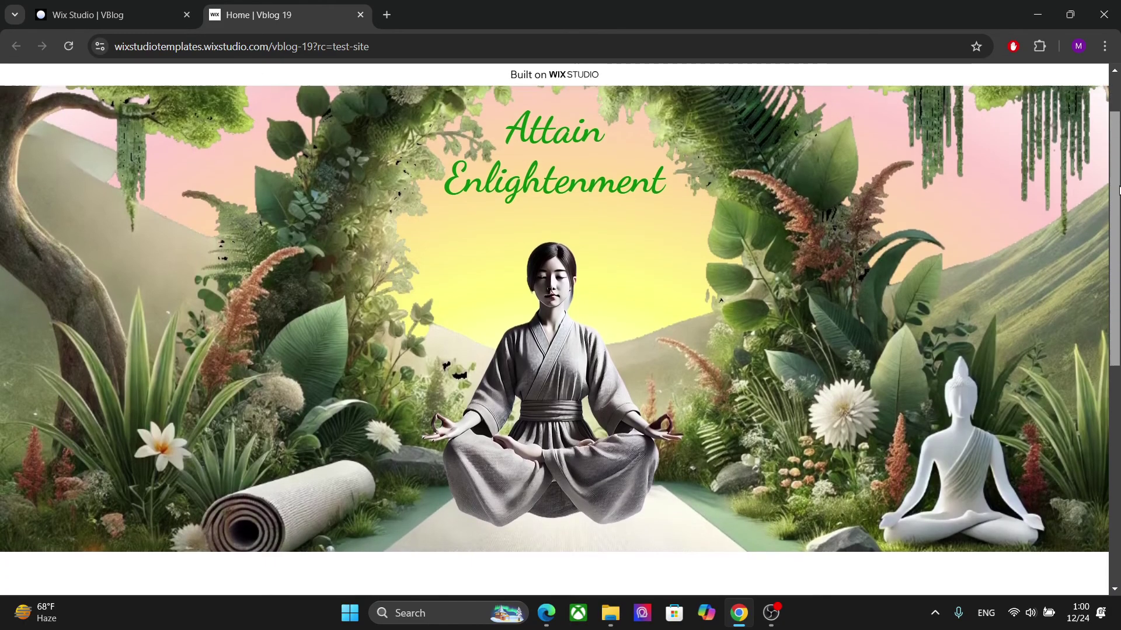
{"action": "scroll", "coordinate": [1117, 207], "scroll_direction": "down", "scroll_amount": 3}
{"action": "scroll", "coordinate": [1117, 175], "scroll_direction": "up", "scroll_amount": 5}
{"action": "scroll", "coordinate": [1117, 175], "scroll_direction": "down", "scroll_amount": 5}
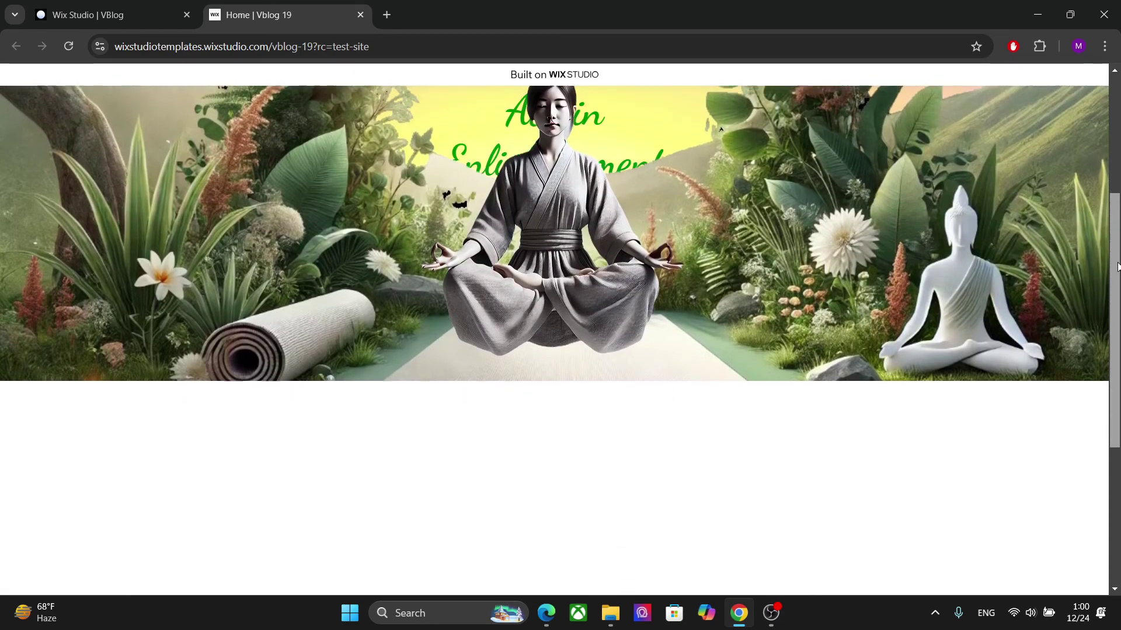
{"action": "scroll", "coordinate": [1116, 222], "scroll_direction": "up", "scroll_amount": 6}
{"action": "scroll", "coordinate": [1115, 250], "scroll_direction": "down", "scroll_amount": 4}
{"action": "scroll", "coordinate": [1114, 250], "scroll_direction": "down", "scroll_amount": 5}
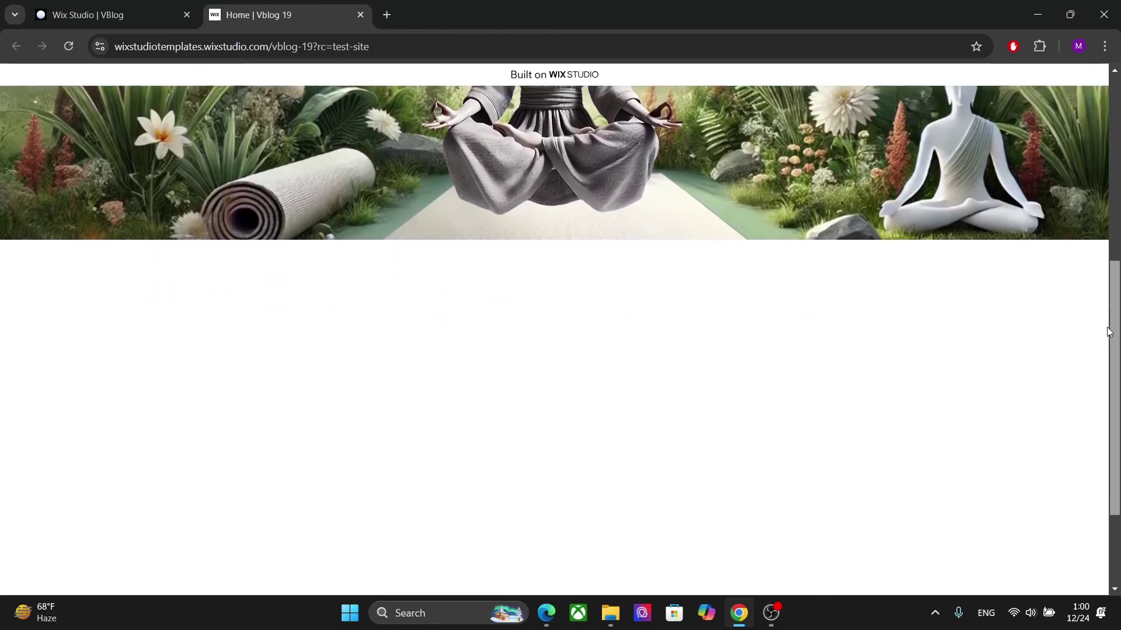
{"action": "scroll", "coordinate": [1116, 175], "scroll_direction": "up", "scroll_amount": 8}
{"action": "scroll", "coordinate": [1117, 151], "scroll_direction": "down", "scroll_amount": 4}
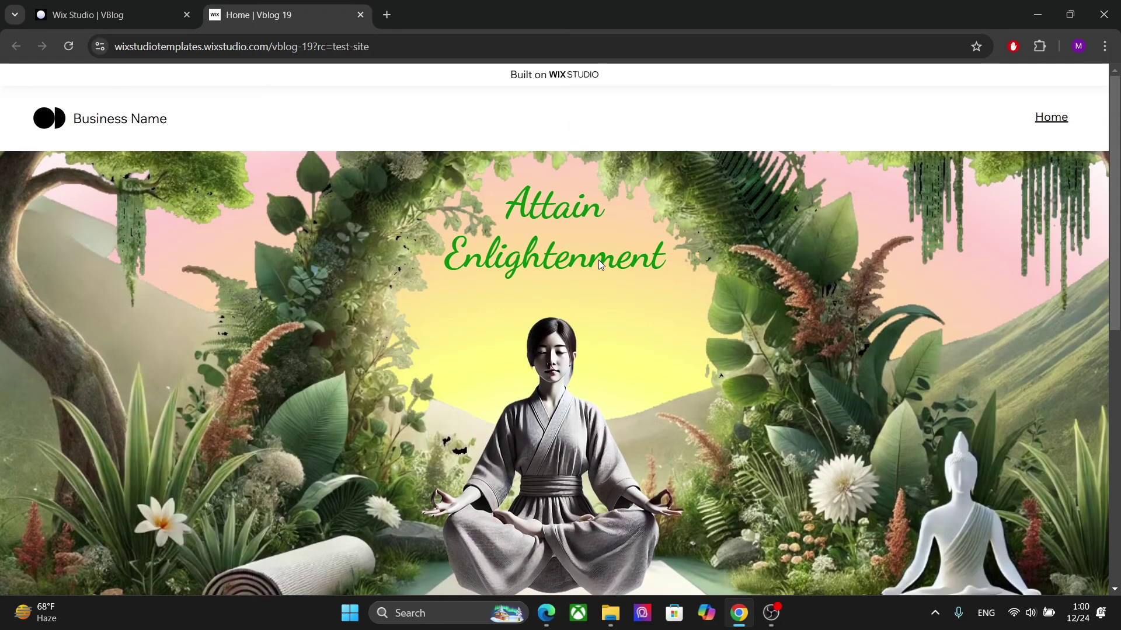
{"action": "left_click", "coordinate": [88, 14]}
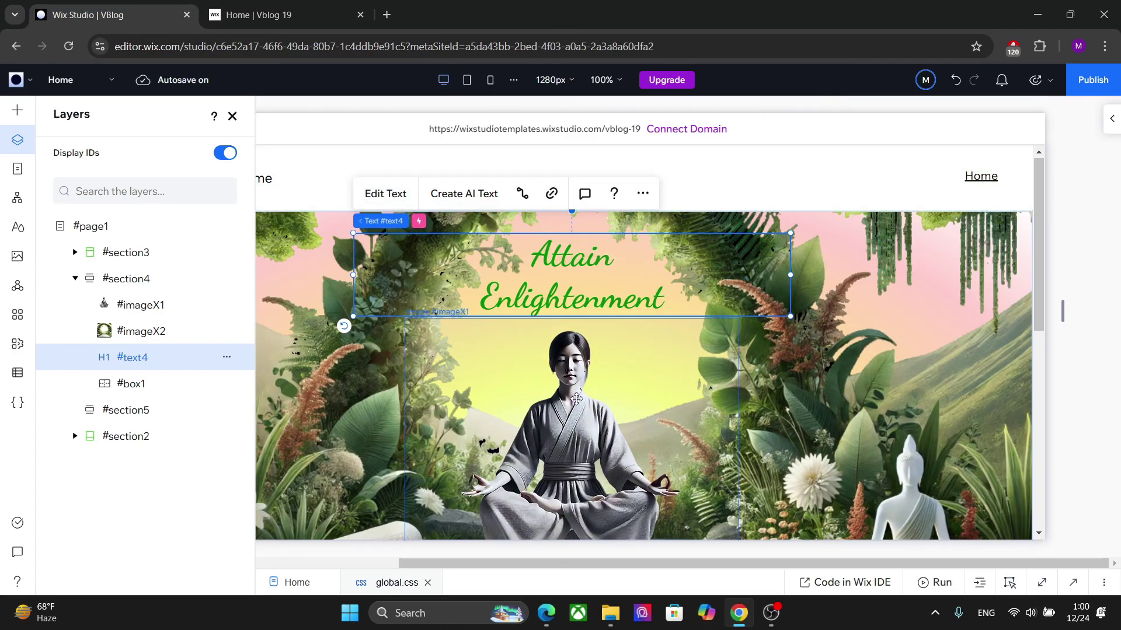